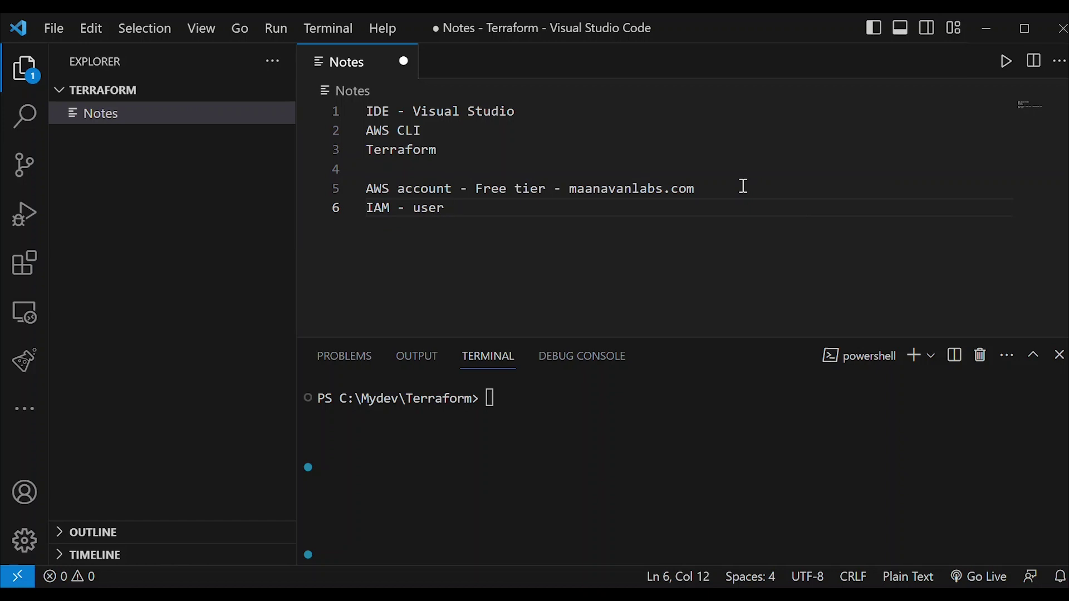
Step: Extend the IAM user line in the Notes file with "programmatic access - accesskey and secretkey"
{"action": "type", "text": "programmatic a"}
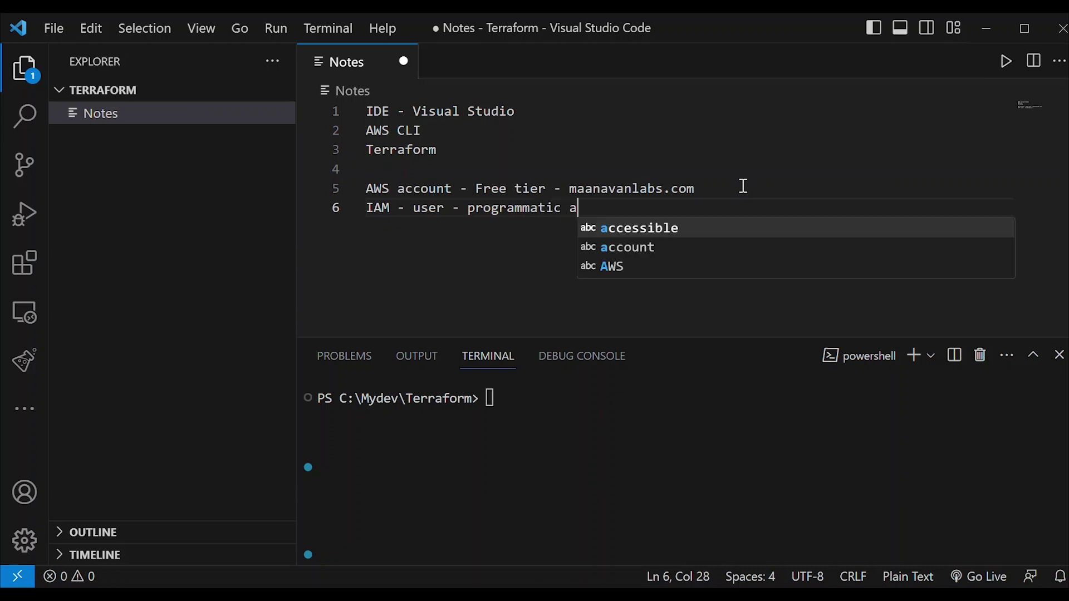
{"action": "type", "text": "ccess -"}
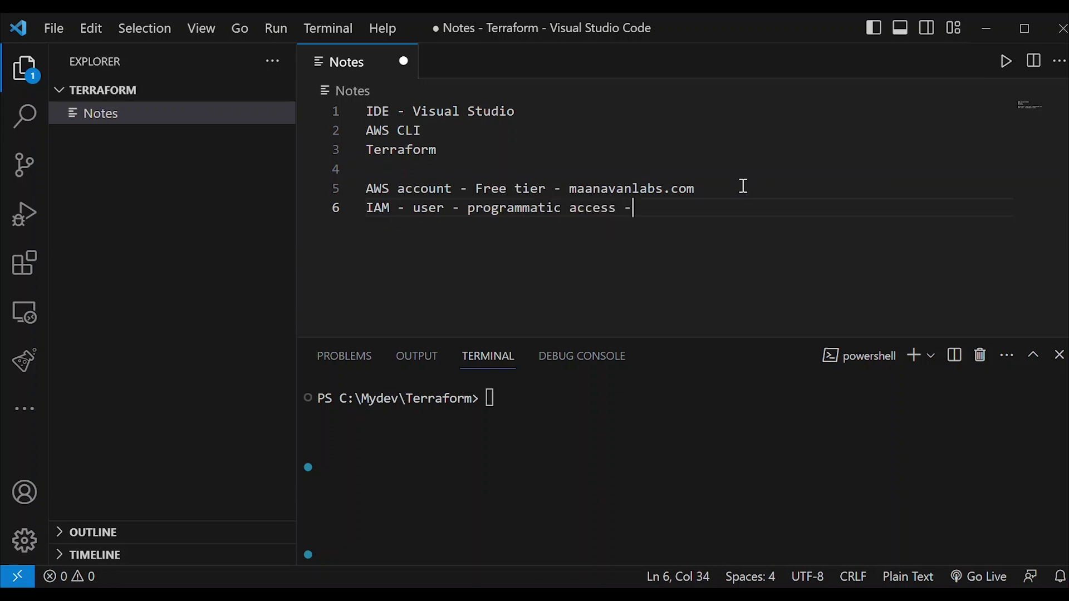
{"action": "type", "text": " accessk"}
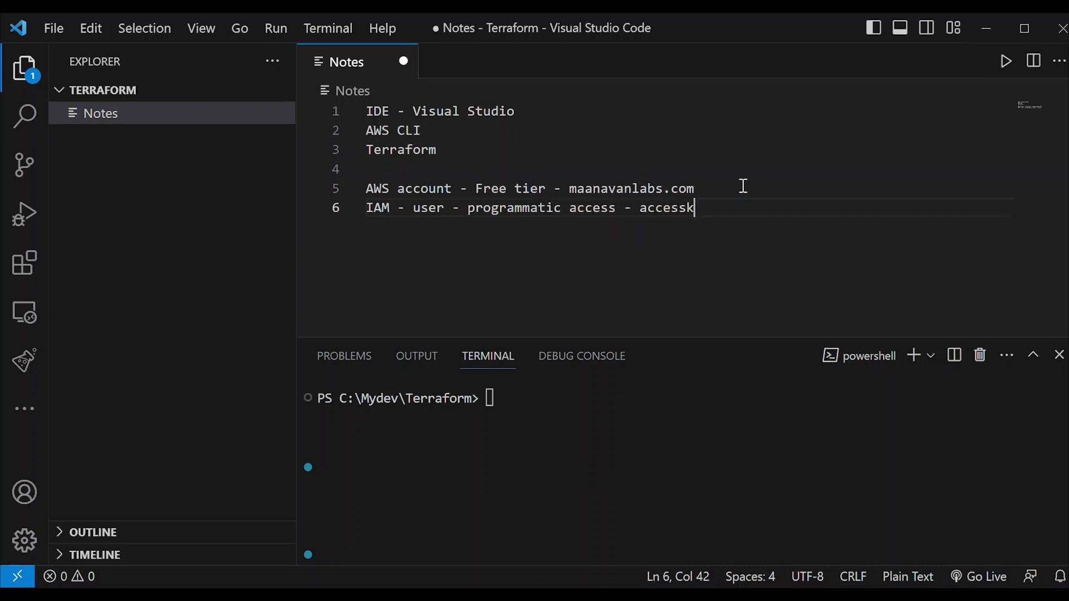
{"action": "type", "text": "ey and sec"}
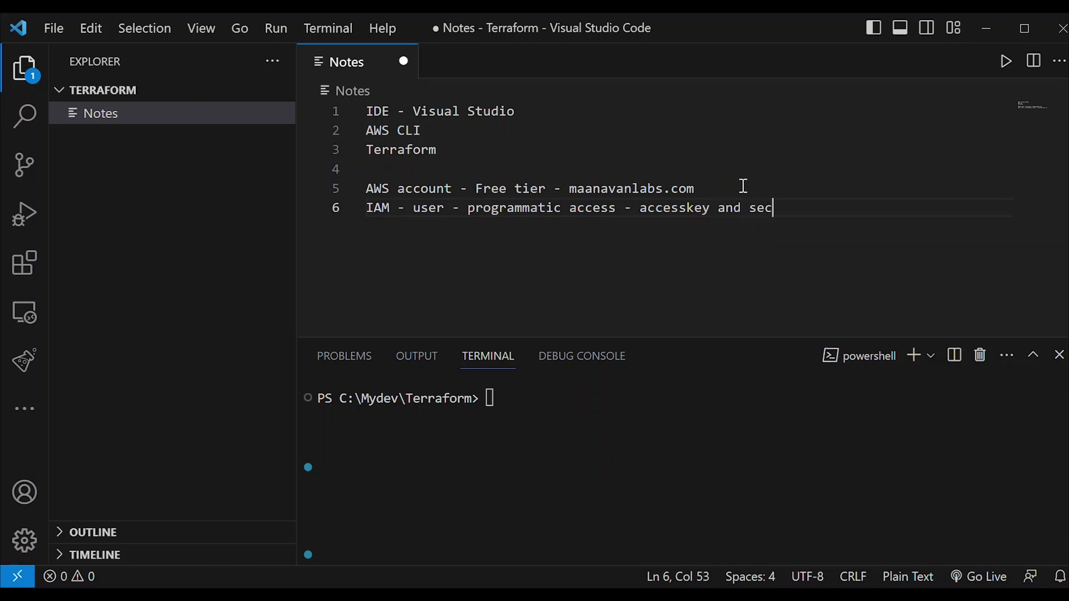
{"action": "type", "text": "ret"}
{"action": "key", "text": "BackSpace"}
{"action": "type", "text": "key"}
Step: Switch to the web browser and review how Terraform works on the "What is Terraform?" intro page
{"action": "key", "text": "alt+Tab"}
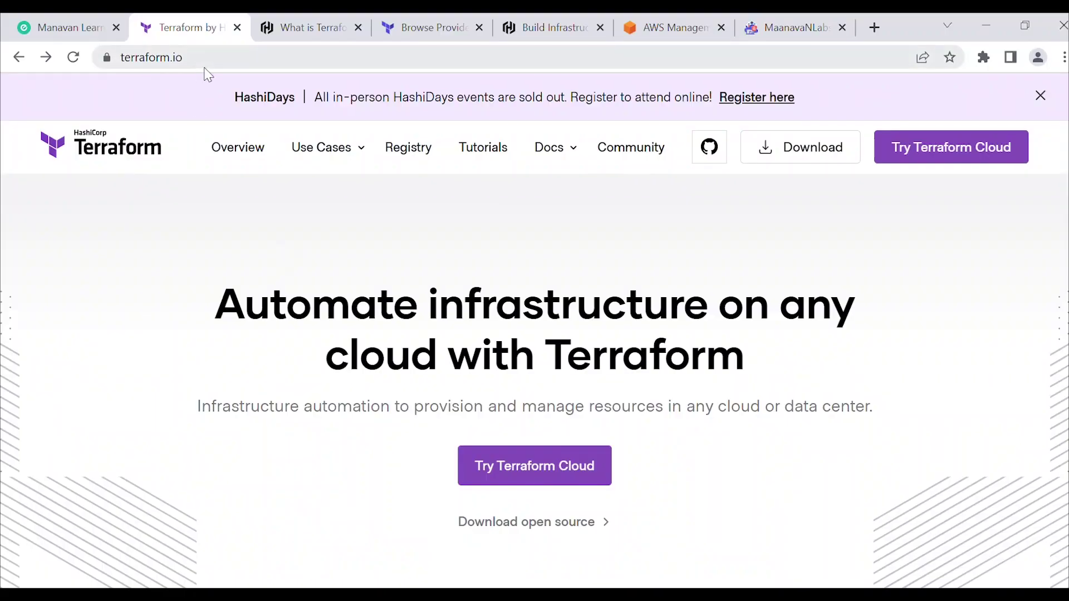
{"action": "left_click", "coordinate": [325, 36]}
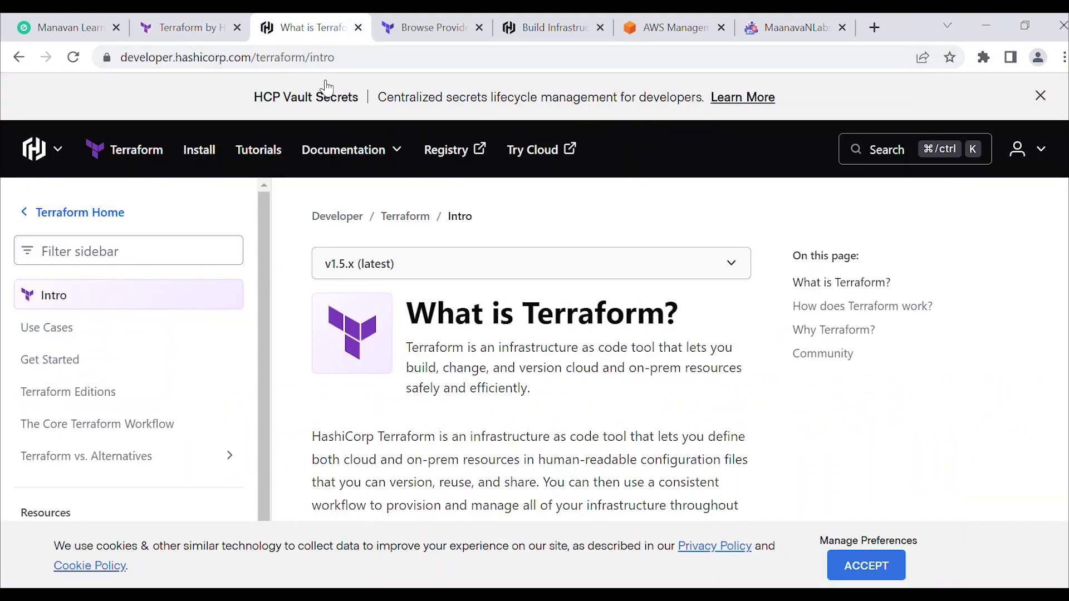
{"action": "scroll", "coordinate": [547, 369], "scroll_direction": "down", "scroll_amount": 10}
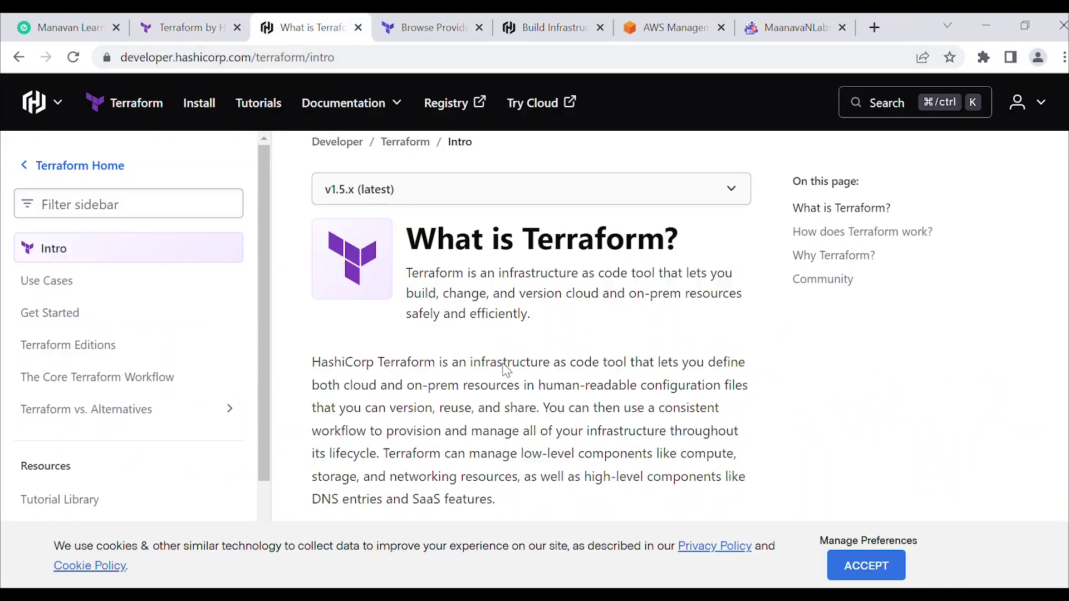
{"action": "scroll", "coordinate": [423, 338], "scroll_direction": "down", "scroll_amount": 20}
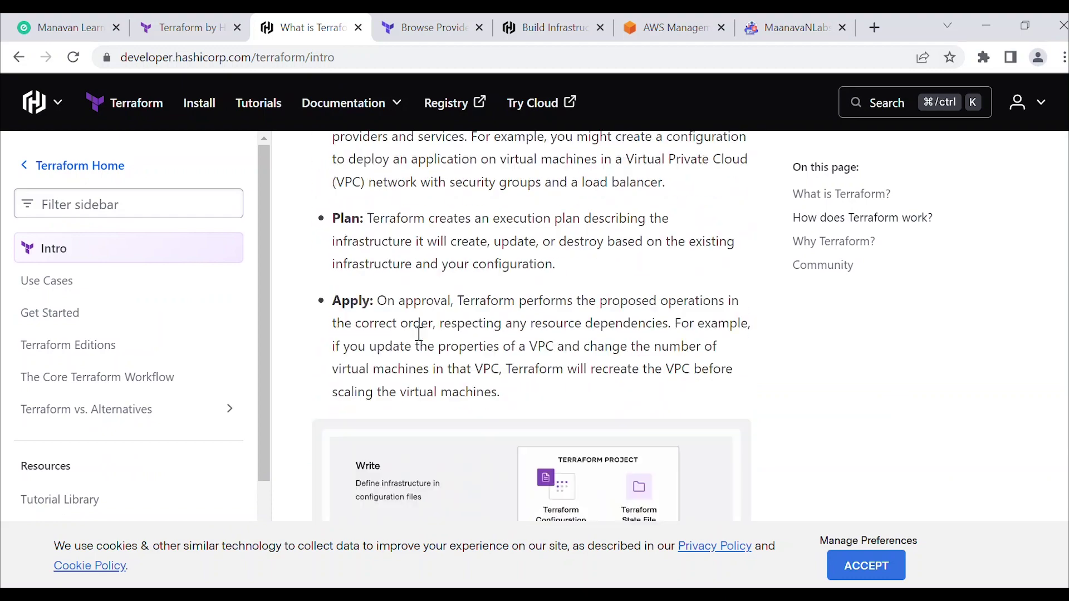
Step: Browse the providers available in the Terraform Registry, from the main cloud platforms to the smaller HashiCorp ones
{"action": "left_click", "coordinate": [432, 27]}
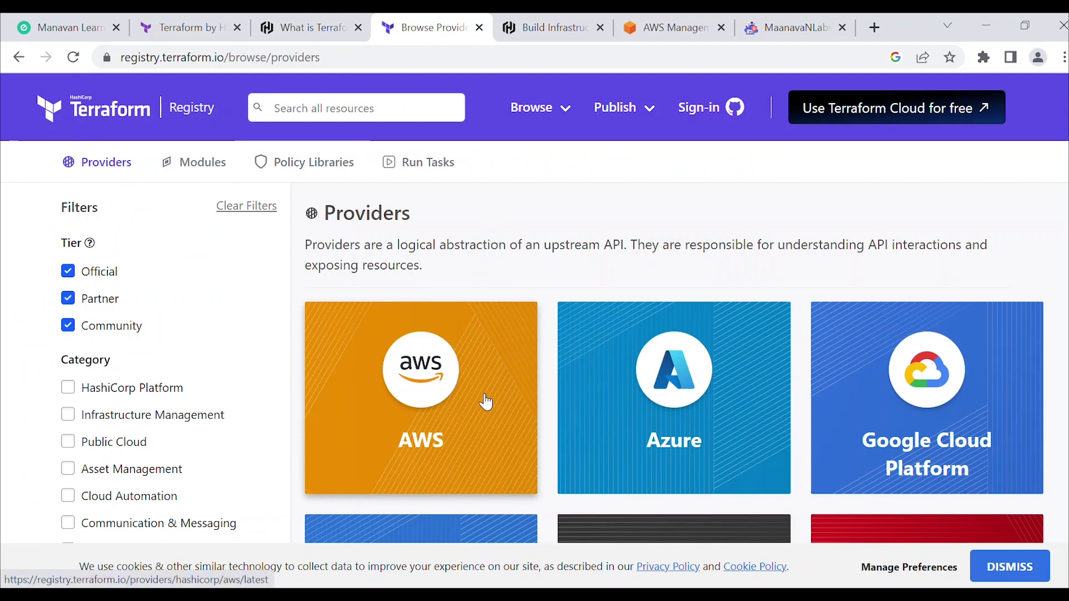
{"action": "scroll", "coordinate": [486, 401], "scroll_direction": "down", "scroll_amount": 2}
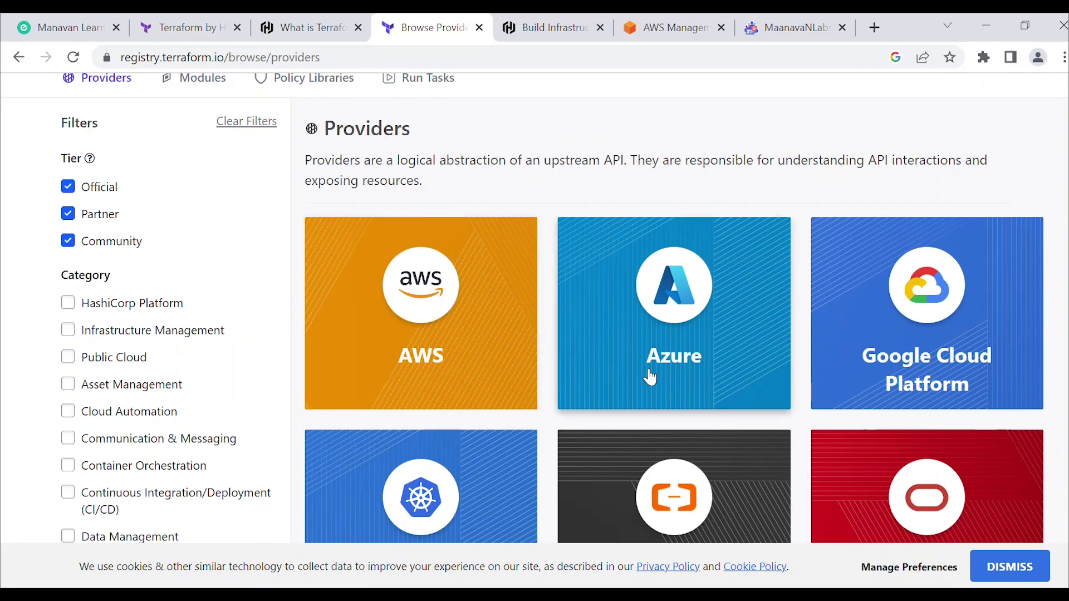
{"action": "scroll", "coordinate": [649, 378], "scroll_direction": "down", "scroll_amount": 4}
{"action": "scroll", "coordinate": [744, 369], "scroll_direction": "down", "scroll_amount": 2}
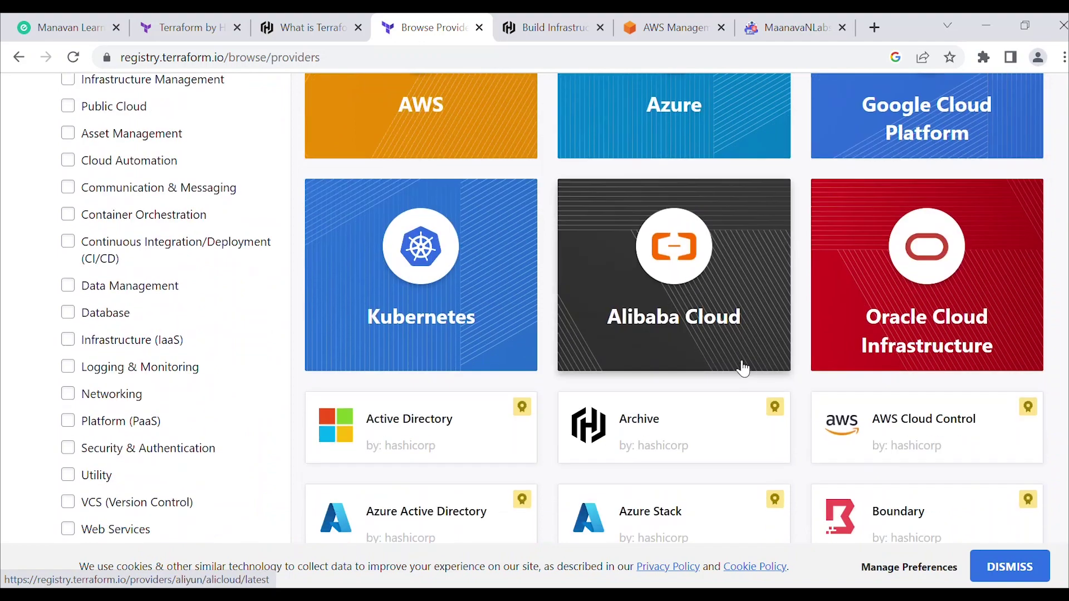
{"action": "scroll", "coordinate": [632, 363], "scroll_direction": "down", "scroll_amount": 5}
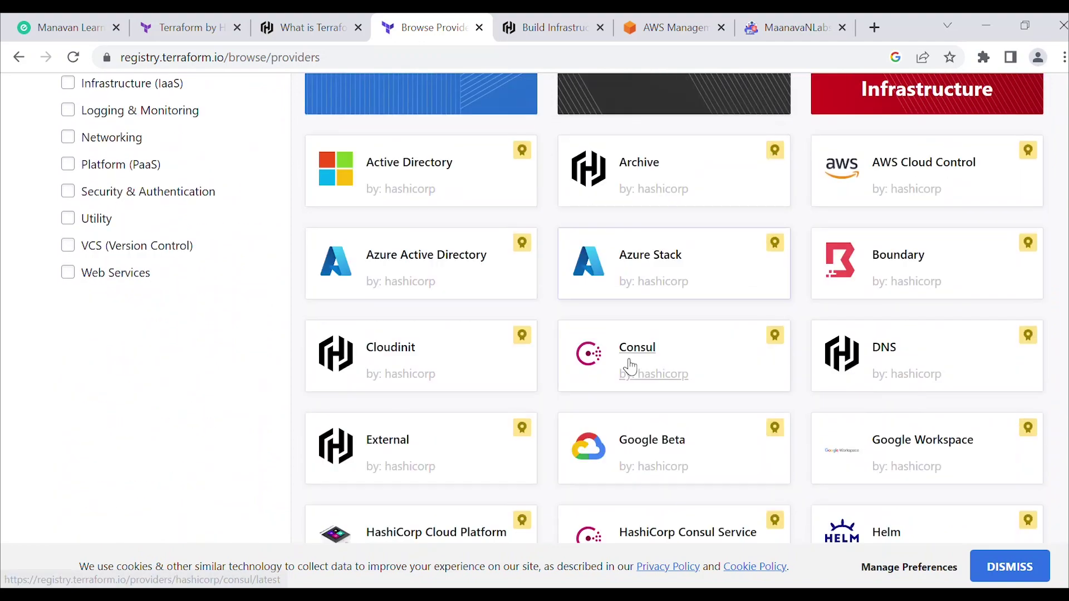
{"action": "scroll", "coordinate": [502, 398], "scroll_direction": "down", "scroll_amount": 8}
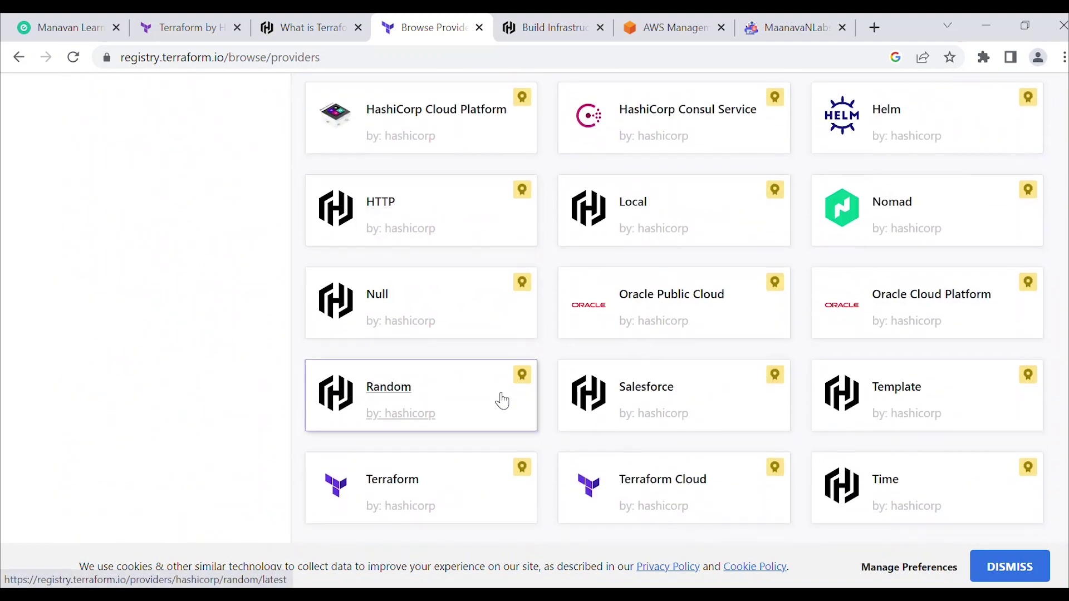
{"action": "scroll", "coordinate": [502, 400], "scroll_direction": "up", "scroll_amount": 15}
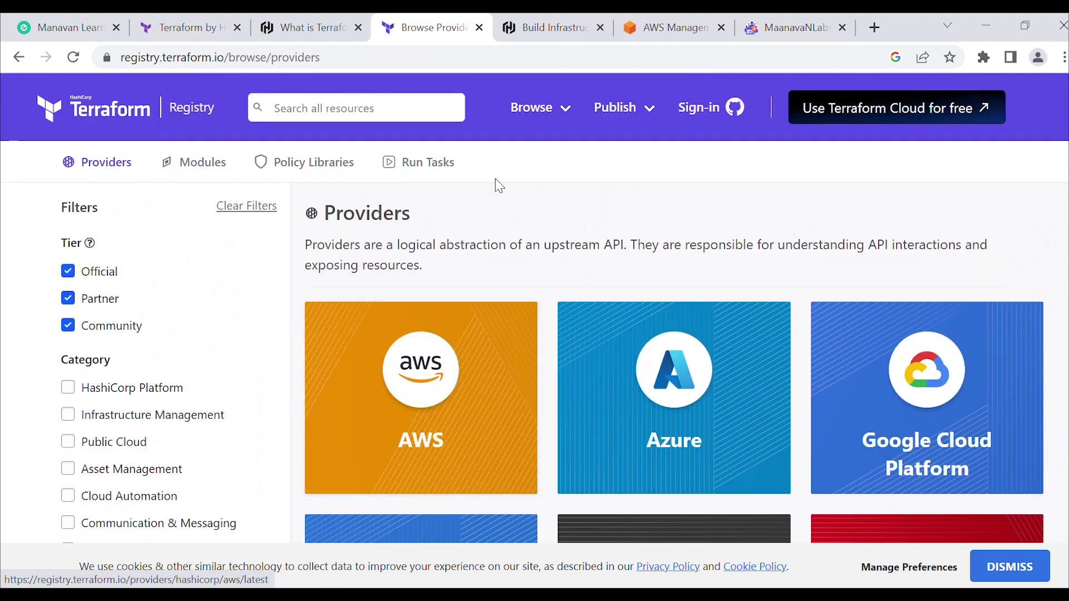
Step: Examine the prerequisites and credential environment variables in the AWS Build Infrastructure tutorial
{"action": "left_click", "coordinate": [520, 41]}
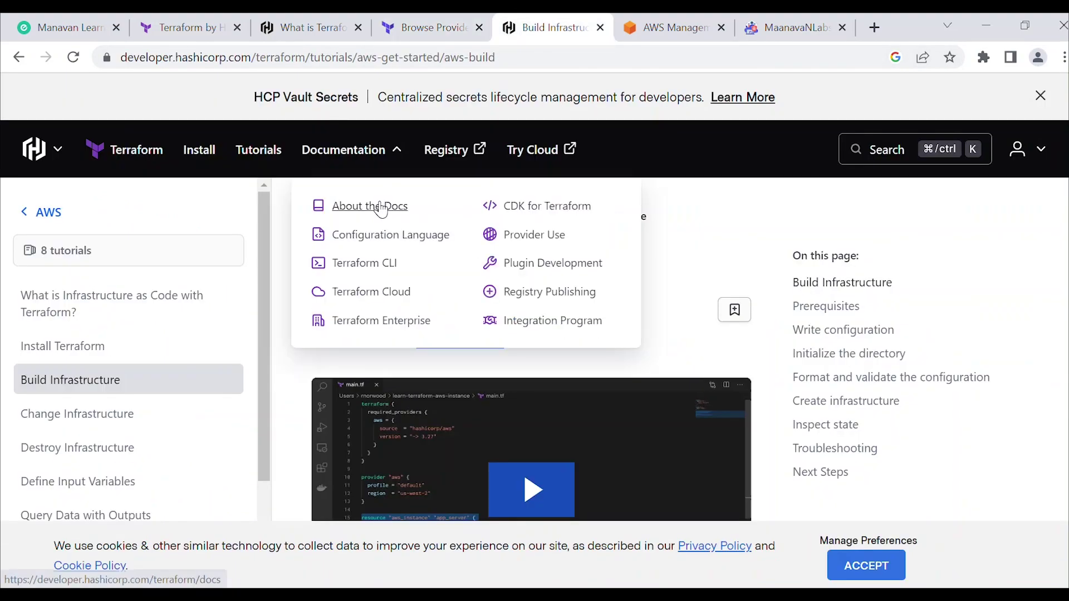
{"action": "scroll", "coordinate": [356, 382], "scroll_direction": "down", "scroll_amount": 7}
{"action": "scroll", "coordinate": [355, 382], "scroll_direction": "up", "scroll_amount": 3}
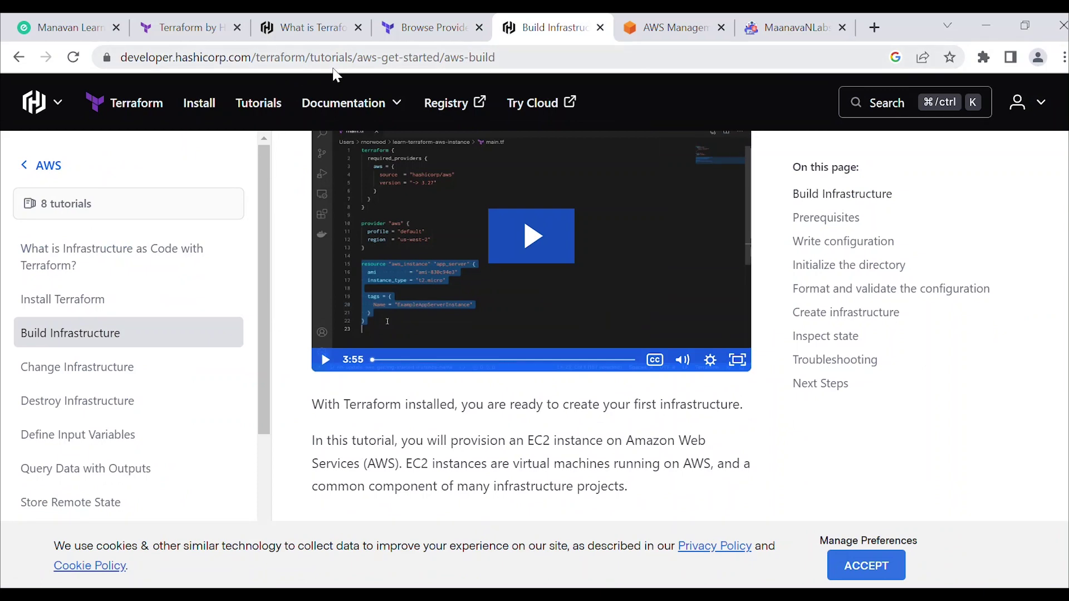
{"action": "scroll", "coordinate": [310, 405], "scroll_direction": "down", "scroll_amount": 6}
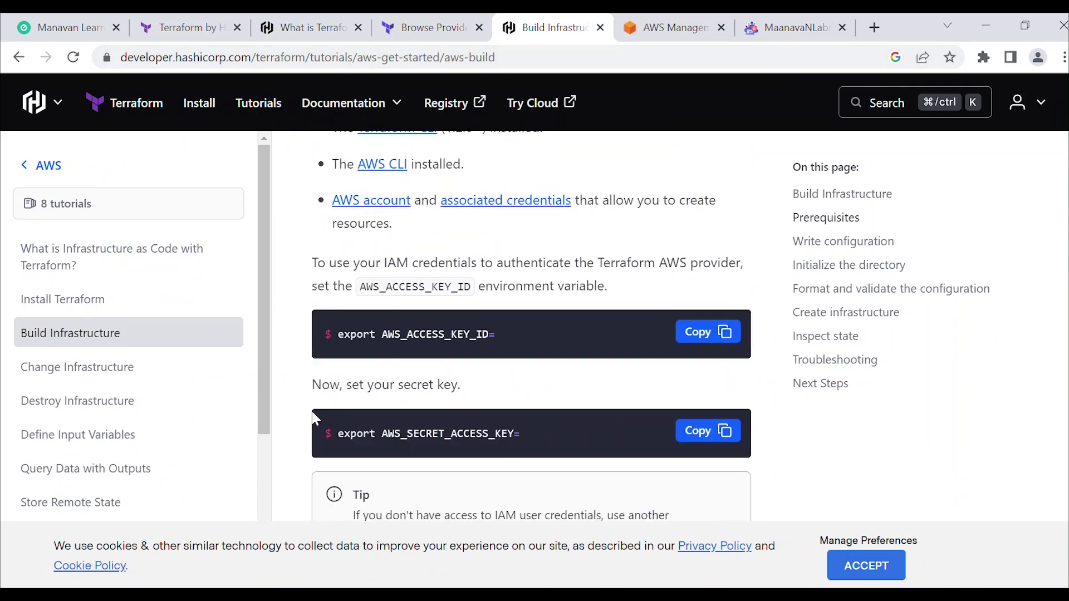
{"action": "scroll", "coordinate": [315, 412], "scroll_direction": "up", "scroll_amount": 1}
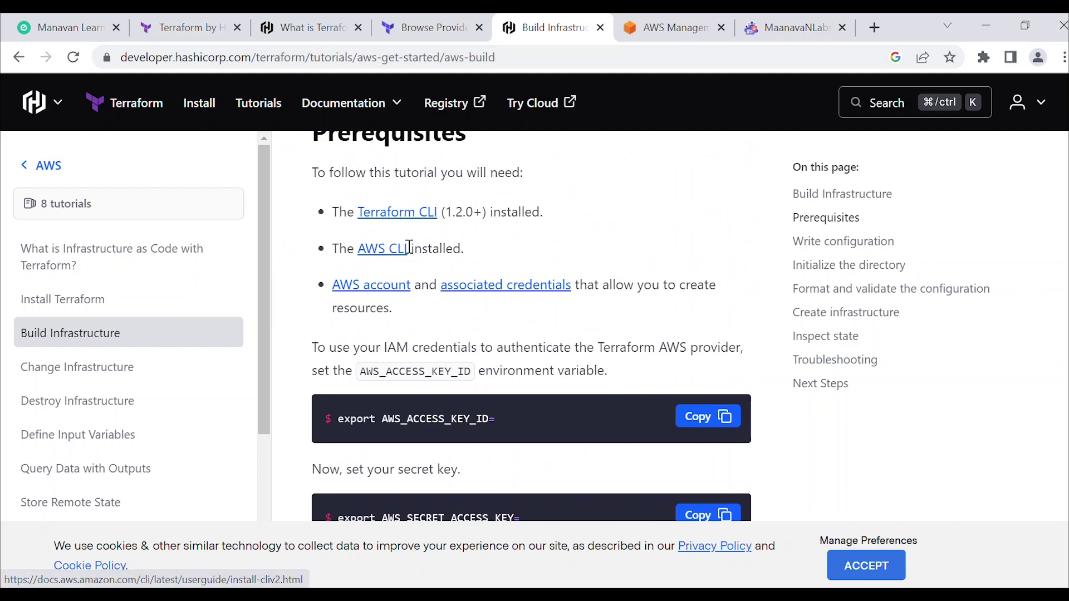
{"action": "scroll", "coordinate": [410, 247], "scroll_direction": "down", "scroll_amount": 2}
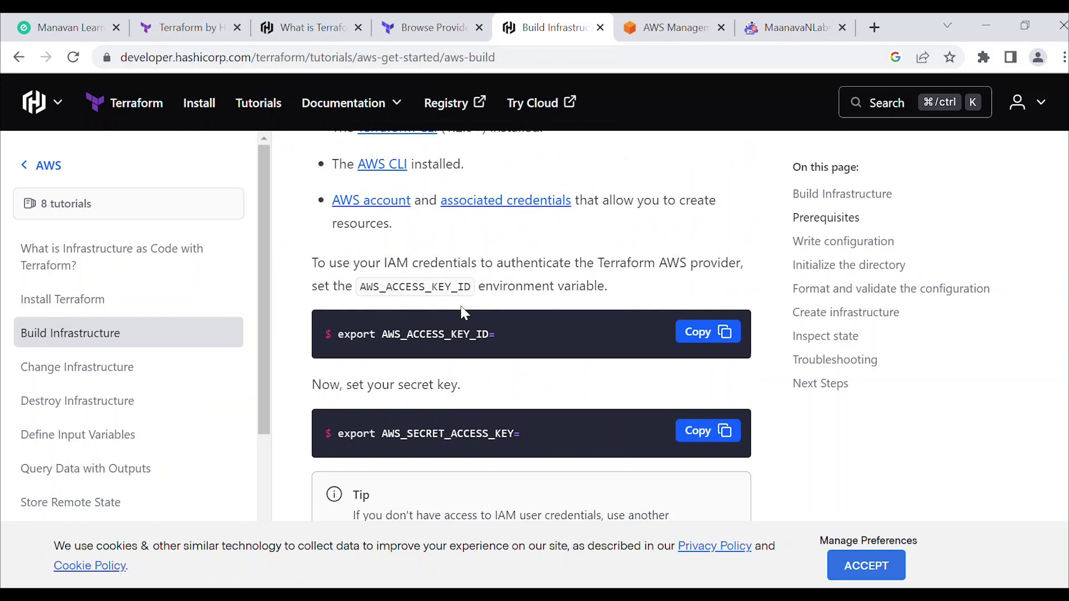
{"action": "scroll", "coordinate": [478, 287], "scroll_direction": "down", "scroll_amount": 4}
Step: Search for the IAM service in the AWS console and open its list of users
{"action": "left_click", "coordinate": [672, 33]}
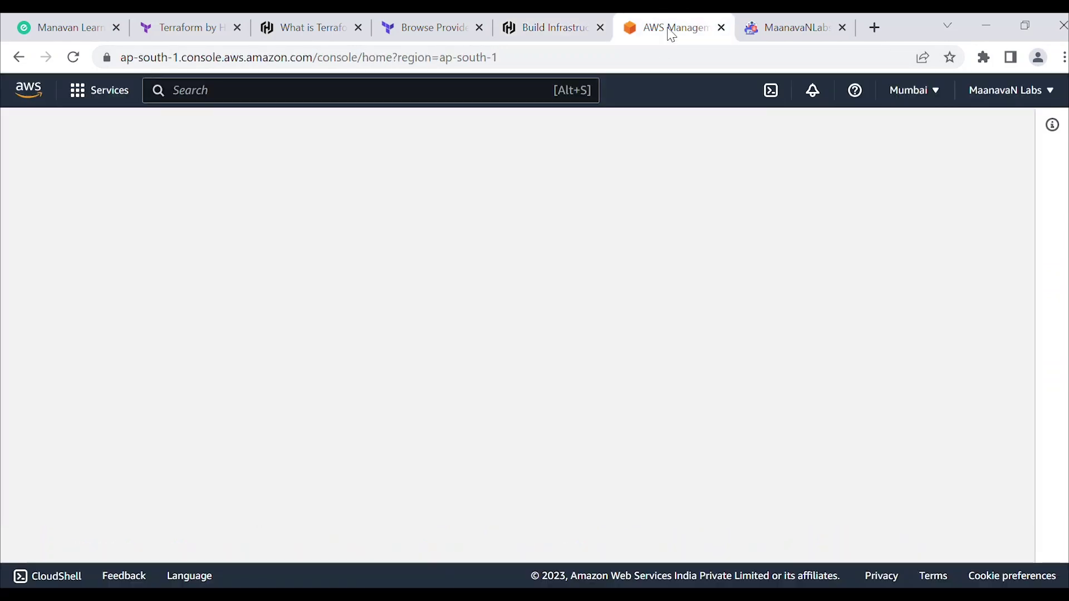
{"action": "left_click", "coordinate": [428, 85]}
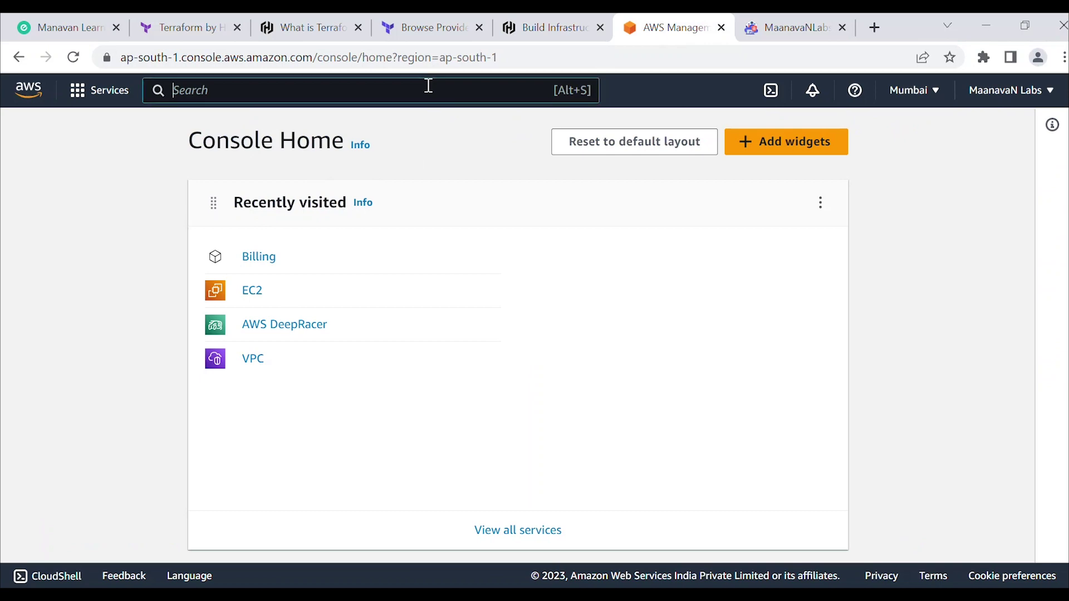
{"action": "type", "text": "IAM"}
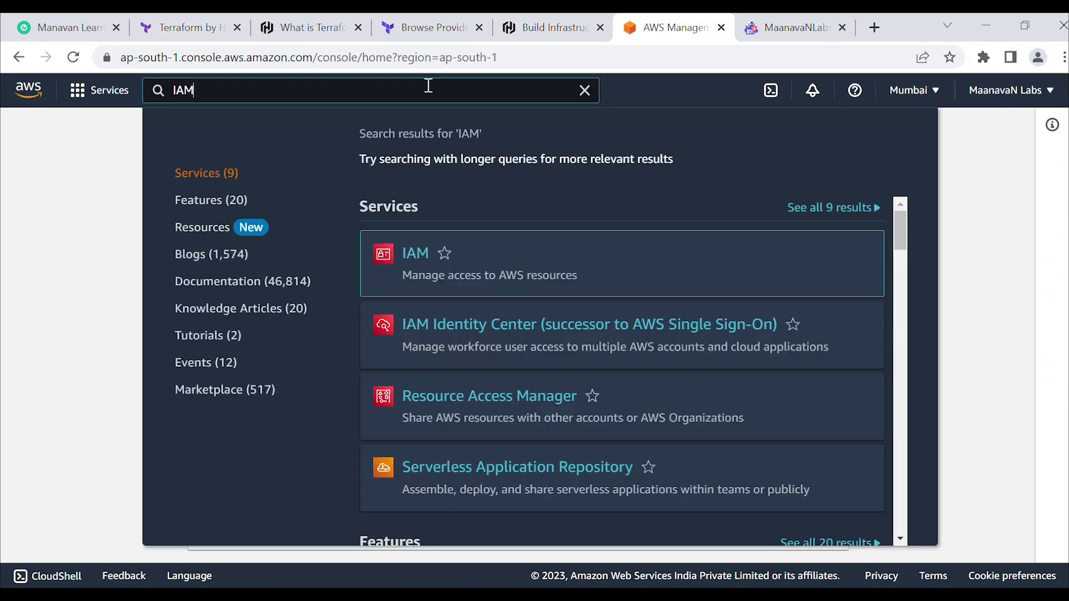
{"action": "left_click", "coordinate": [407, 253]}
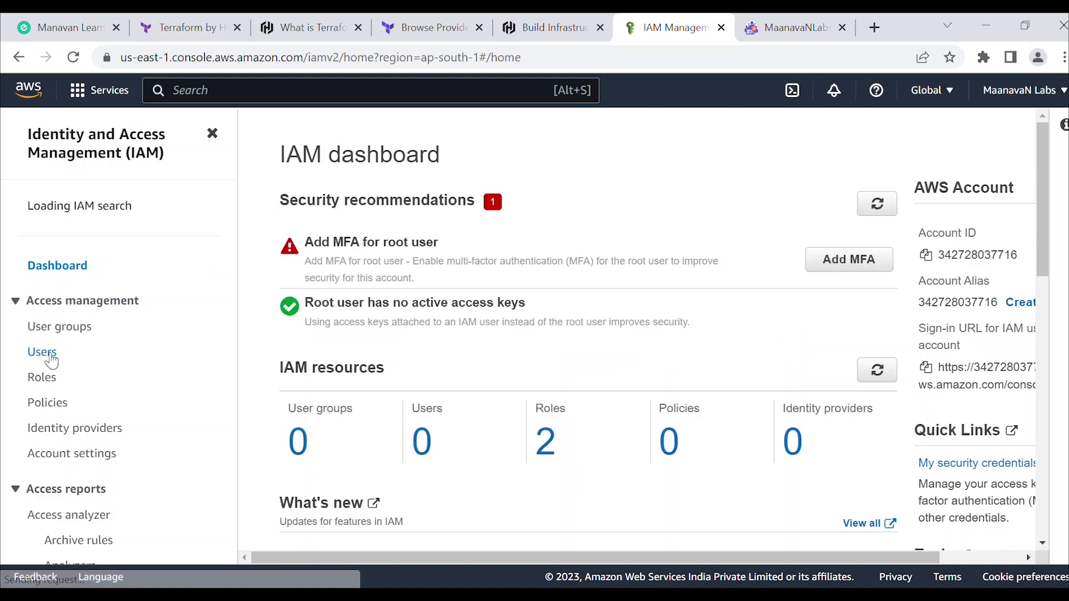
{"action": "left_click", "coordinate": [48, 359]}
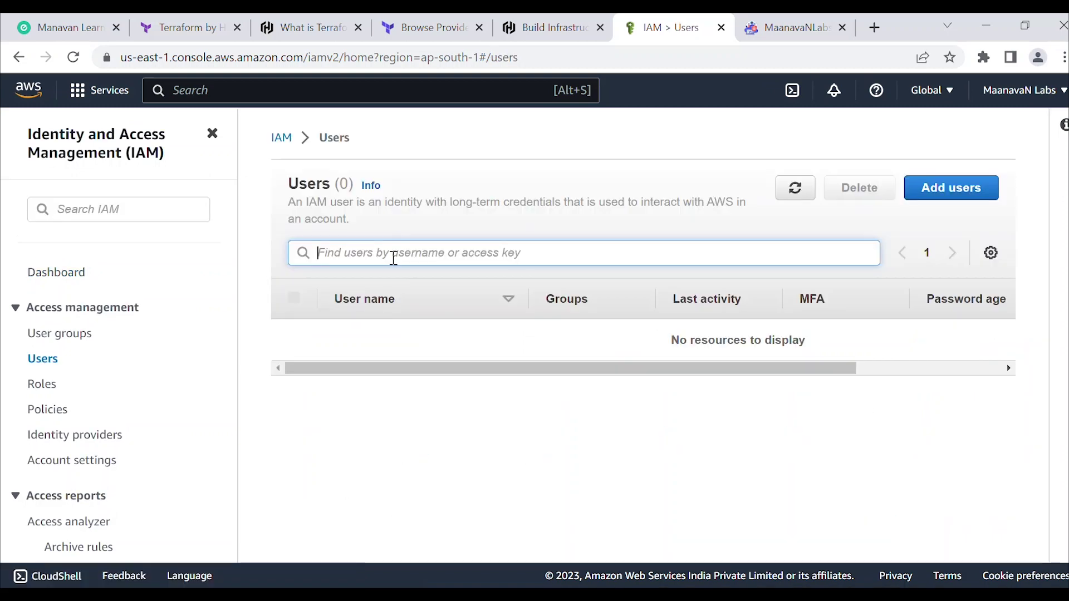
Step: Start adding a user named devops, with AWS Management Console access and the IAM user type
{"action": "left_click", "coordinate": [935, 196]}
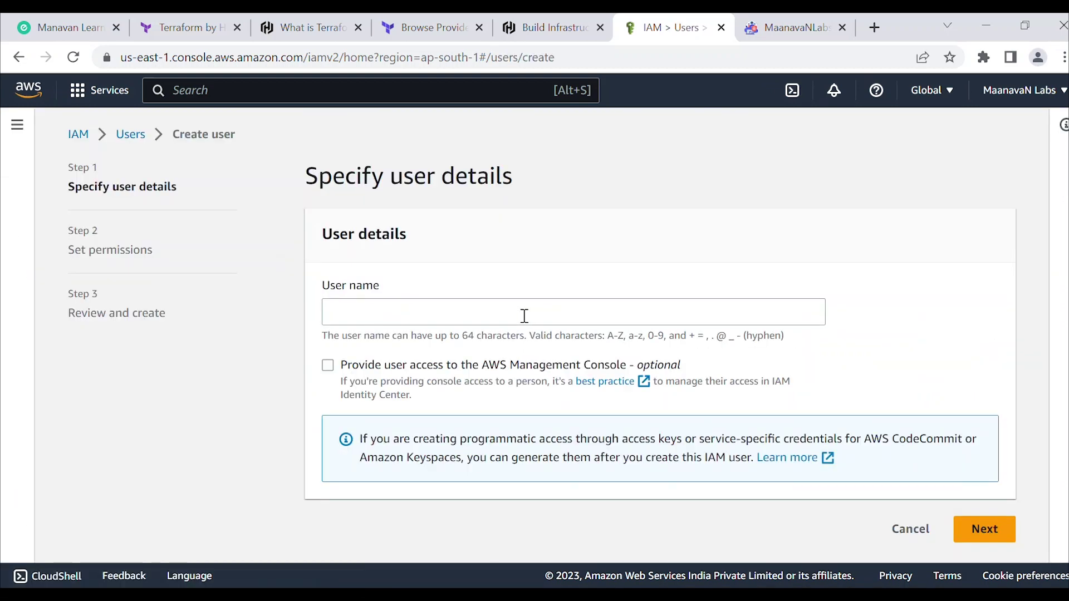
{"action": "left_click", "coordinate": [525, 316]}
{"action": "type", "text": "devops"}
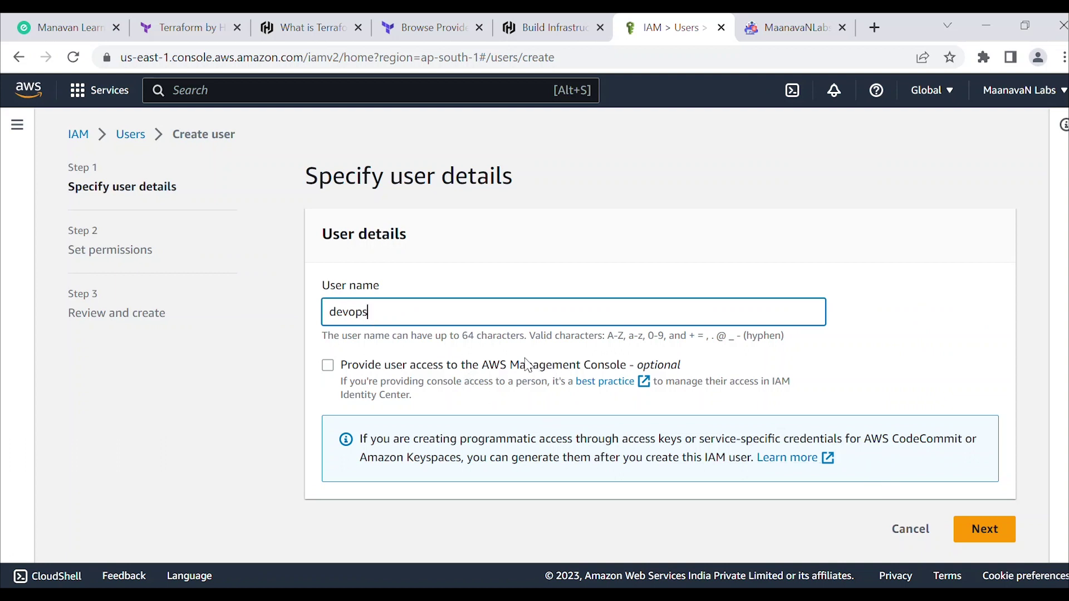
{"action": "left_click_drag", "start_coordinate": [526, 365], "coordinate": [626, 366]}
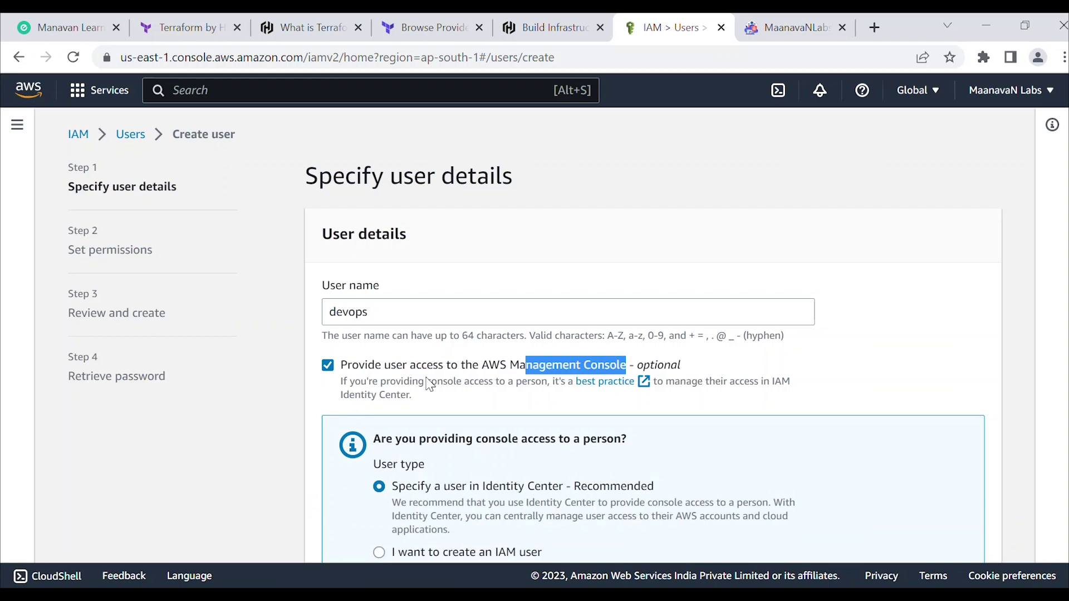
{"action": "scroll", "coordinate": [429, 384], "scroll_direction": "down", "scroll_amount": 3}
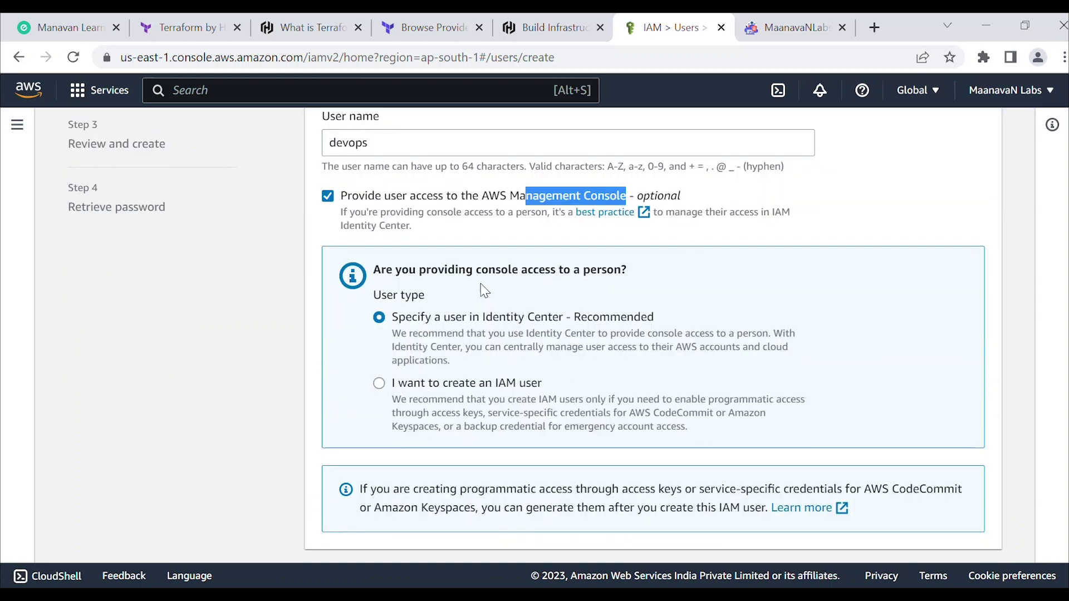
{"action": "left_click", "coordinate": [379, 383]}
Step: Enter a custom console password, disable the forced password change at next sign-in, and continue to the permissions
{"action": "scroll", "coordinate": [395, 390], "scroll_direction": "down", "scroll_amount": 5}
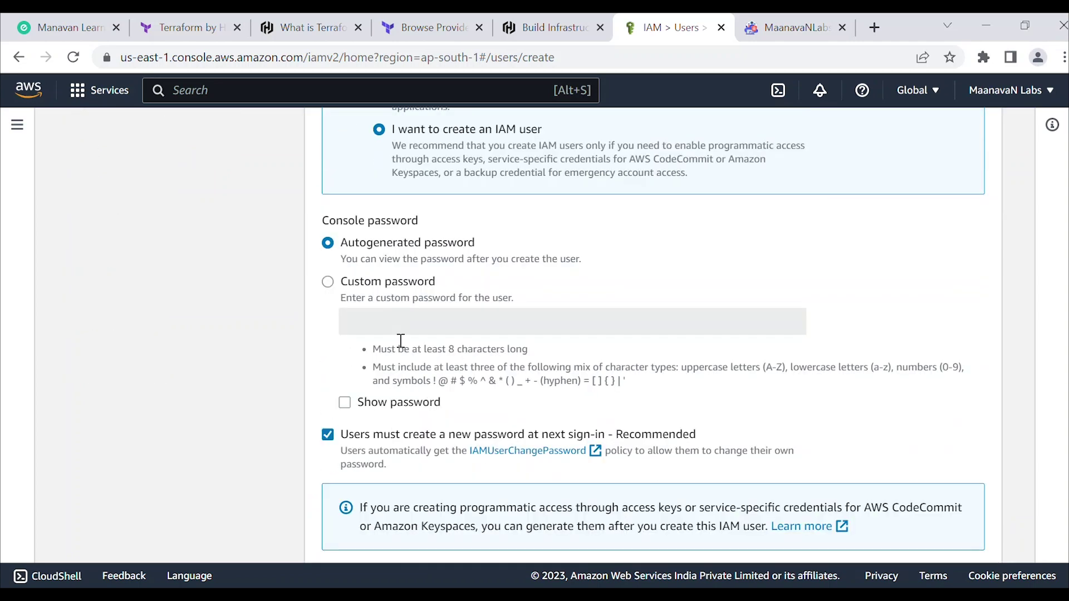
{"action": "left_click", "coordinate": [327, 282]}
{"action": "left_click", "coordinate": [379, 333]}
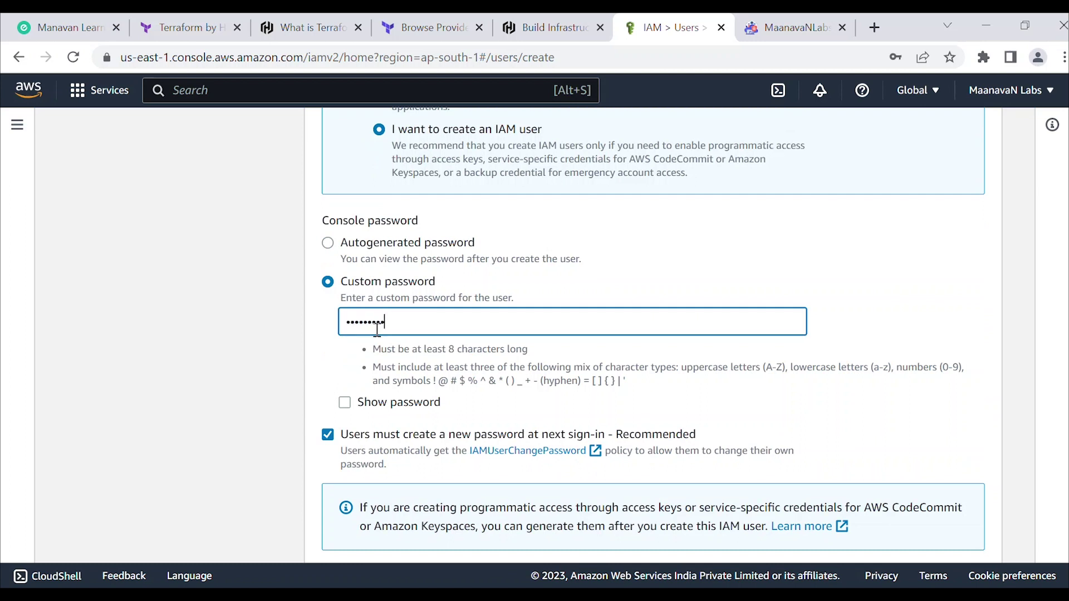
{"action": "left_click", "coordinate": [327, 435]}
{"action": "scroll", "coordinate": [441, 421], "scroll_direction": "down", "scroll_amount": 2}
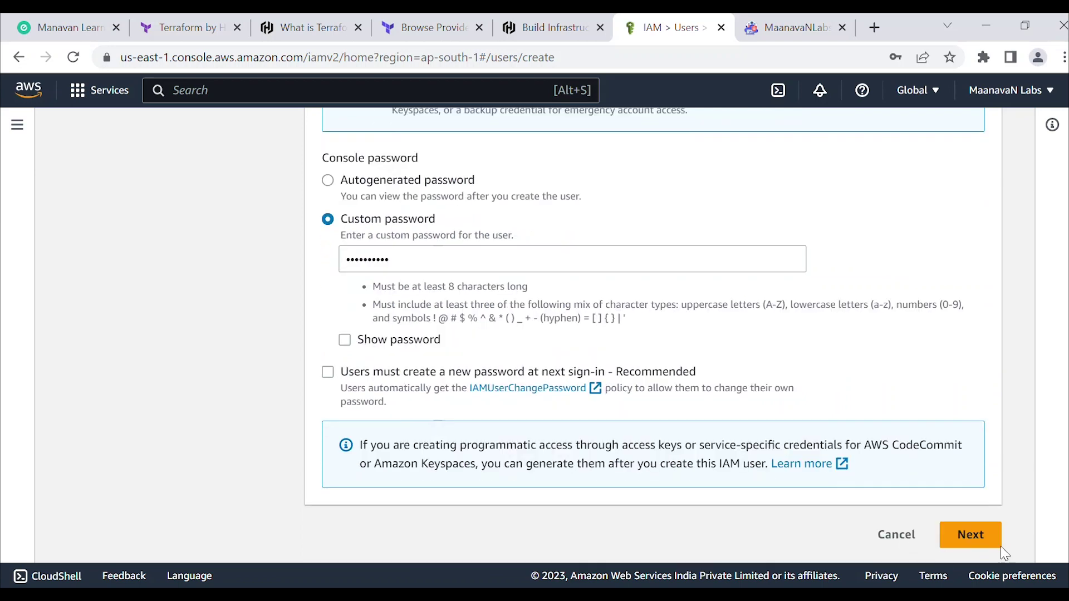
{"action": "left_click", "coordinate": [960, 534]}
Step: Attach the AdministratorAccess policy directly to the devops user, leave the permissions boundary unset, and create the user
{"action": "scroll", "coordinate": [600, 356], "scroll_direction": "down", "scroll_amount": 2}
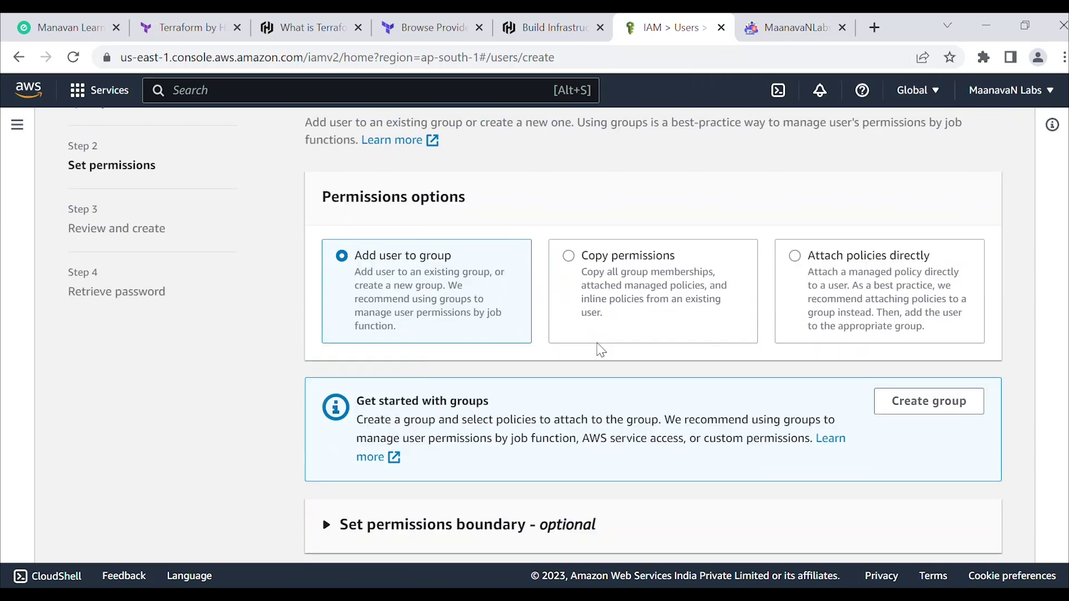
{"action": "left_click", "coordinate": [795, 258]}
{"action": "scroll", "coordinate": [471, 364], "scroll_direction": "down", "scroll_amount": 3}
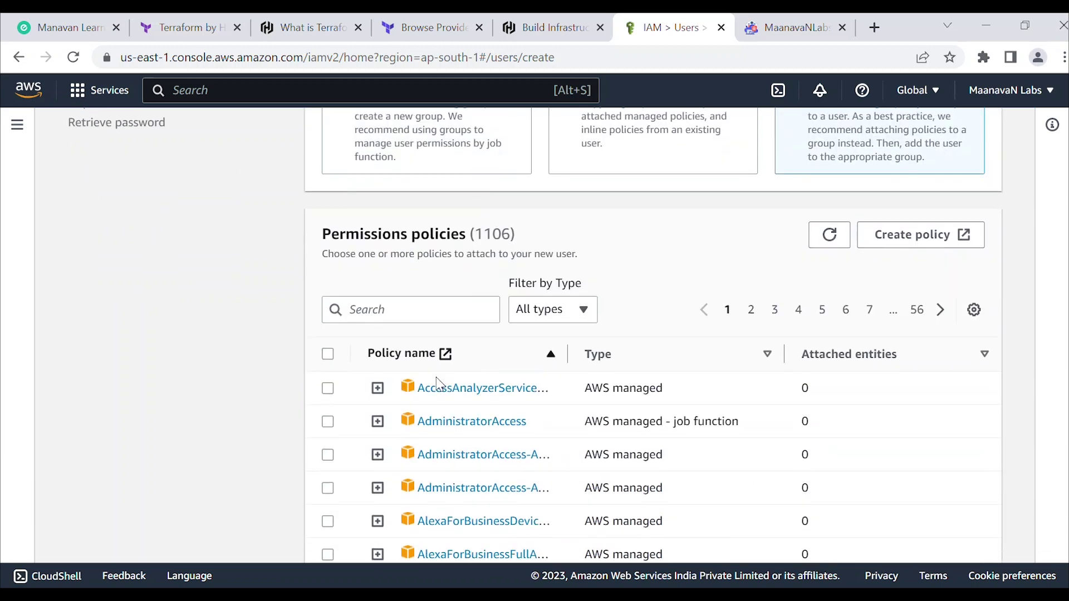
{"action": "scroll", "coordinate": [438, 384], "scroll_direction": "down", "scroll_amount": 2}
{"action": "left_click", "coordinate": [328, 337]}
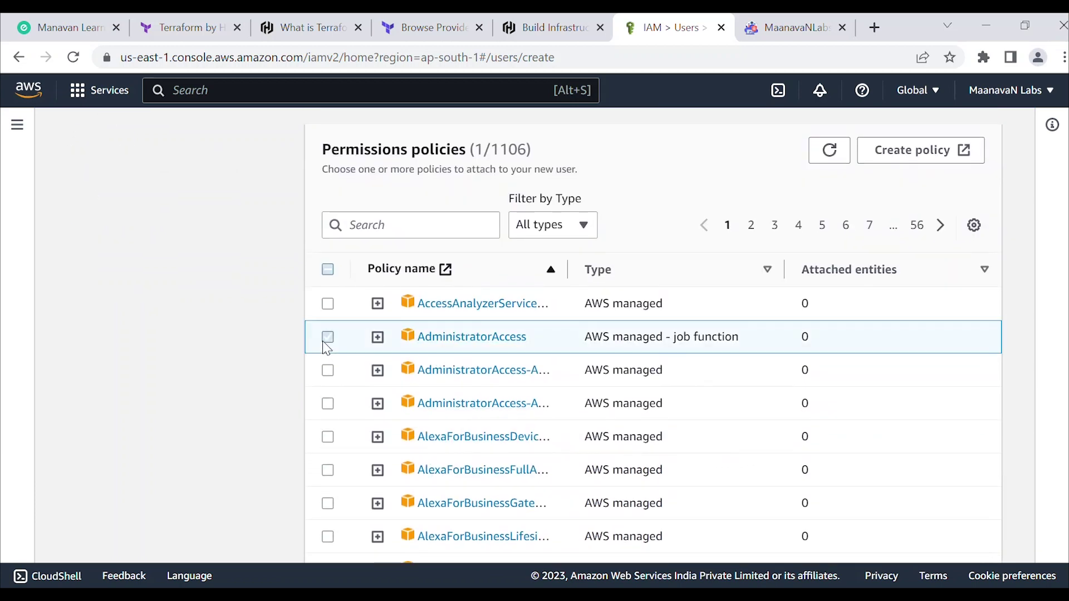
{"action": "scroll", "coordinate": [318, 423], "scroll_direction": "down", "scroll_amount": 9}
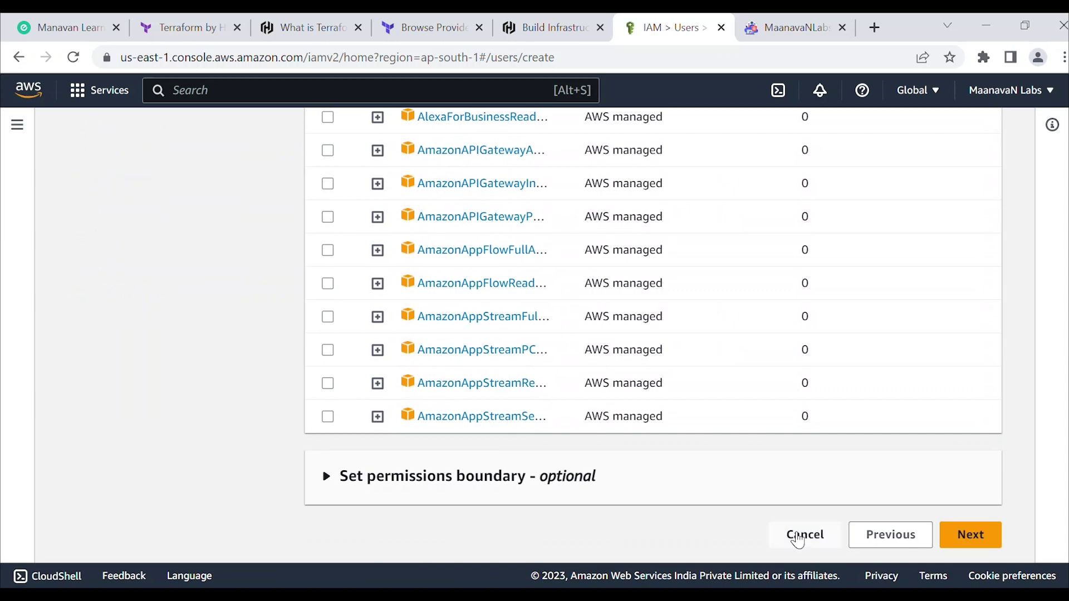
{"action": "left_click", "coordinate": [971, 535]}
{"action": "scroll", "coordinate": [742, 487], "scroll_direction": "down", "scroll_amount": 3}
{"action": "left_click", "coordinate": [917, 536]}
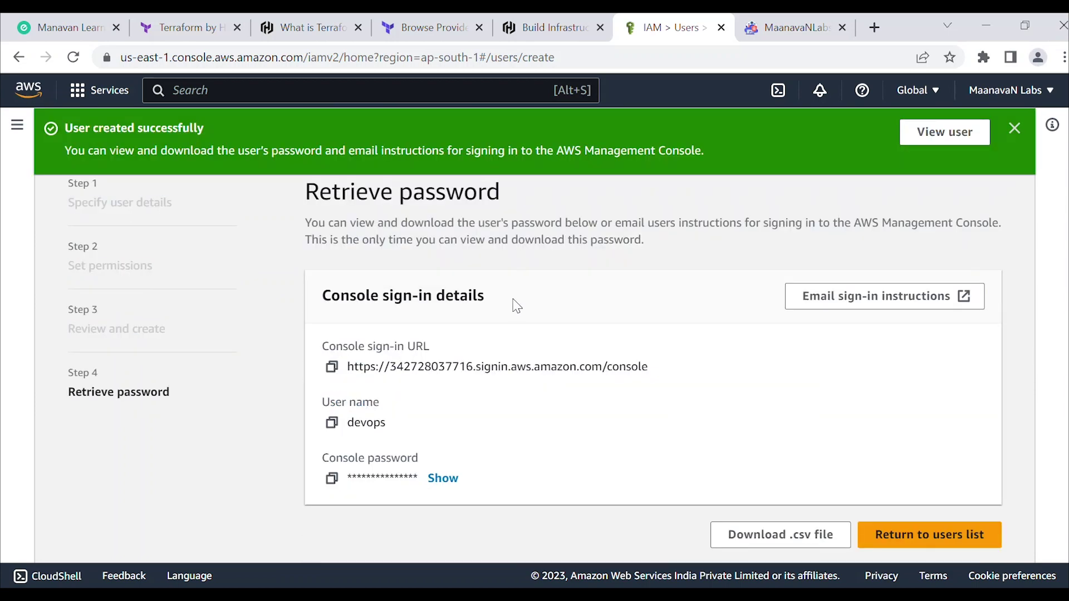
Step: Return to the users list and open the devops user's details to check its summary and attached permissions policies
{"action": "left_click", "coordinate": [933, 536]}
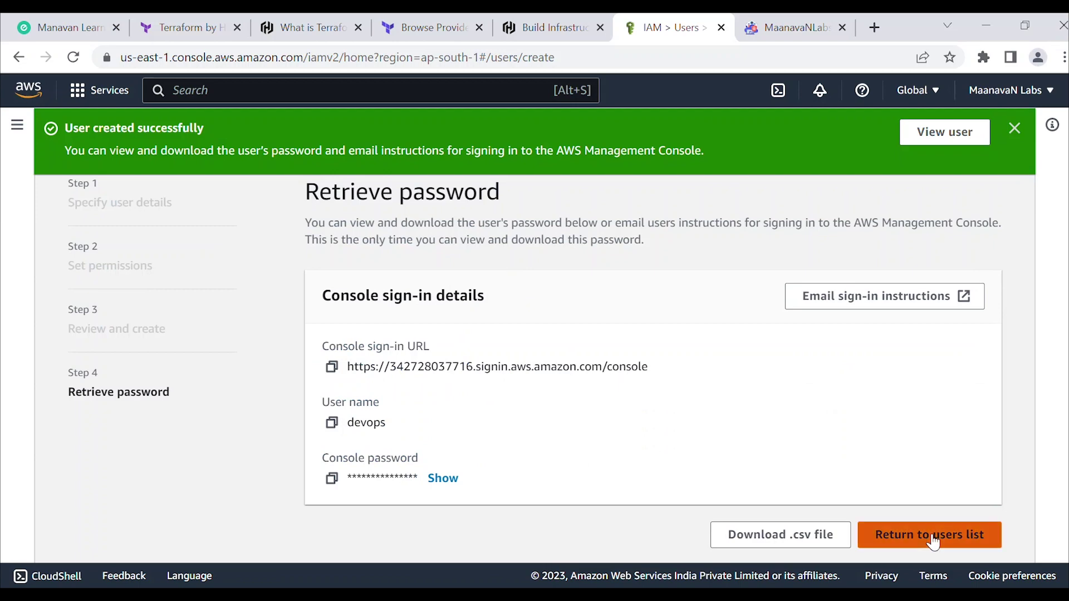
{"action": "left_click", "coordinate": [616, 423]}
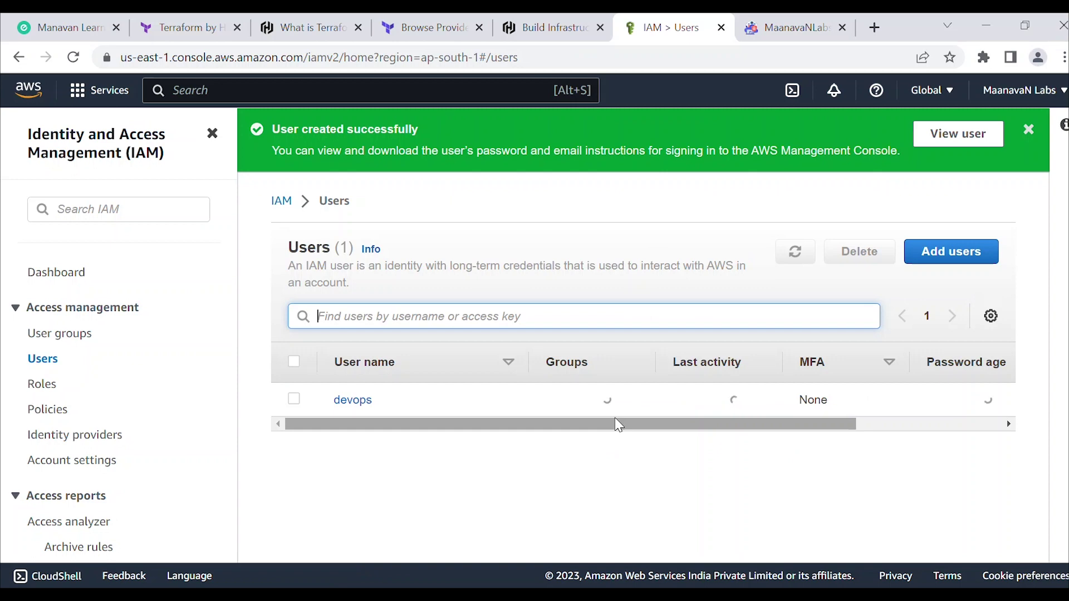
{"action": "left_click", "coordinate": [353, 400]}
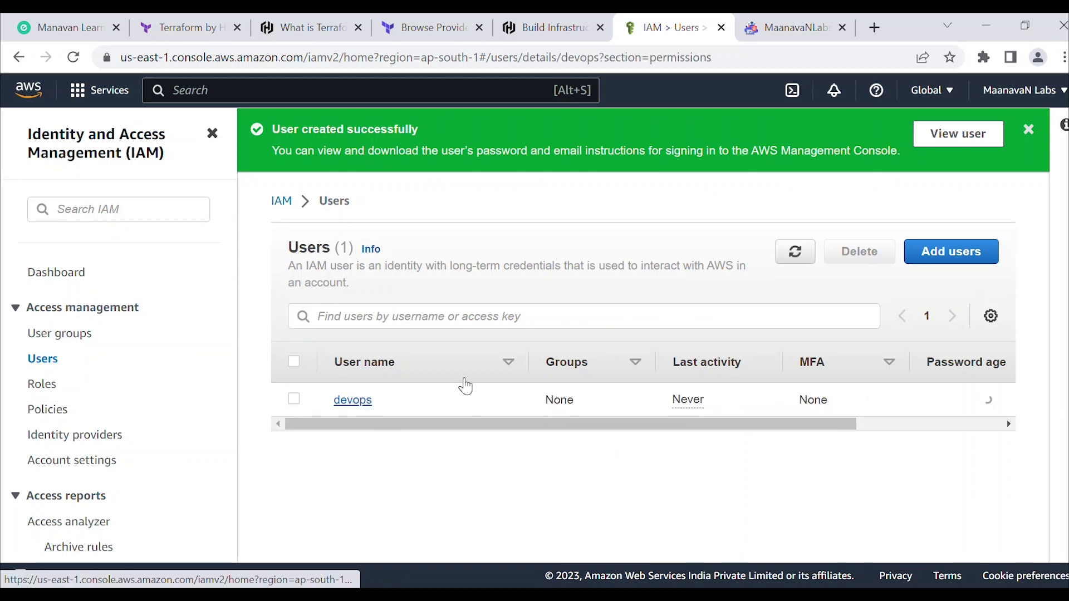
{"action": "scroll", "coordinate": [466, 377], "scroll_direction": "down", "scroll_amount": 3}
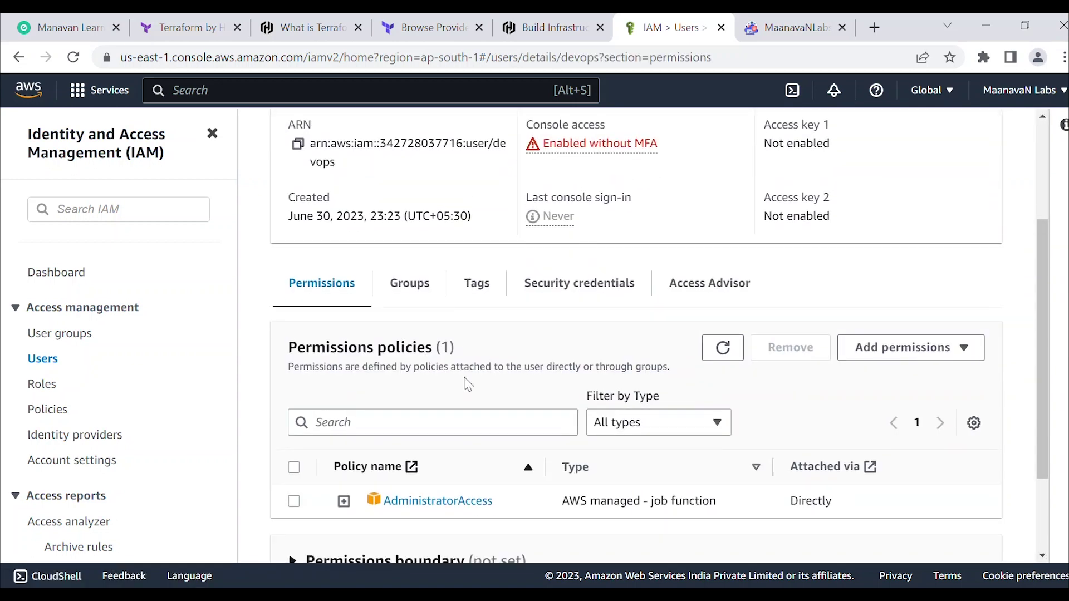
{"action": "scroll", "coordinate": [372, 333], "scroll_direction": "up", "scroll_amount": 2}
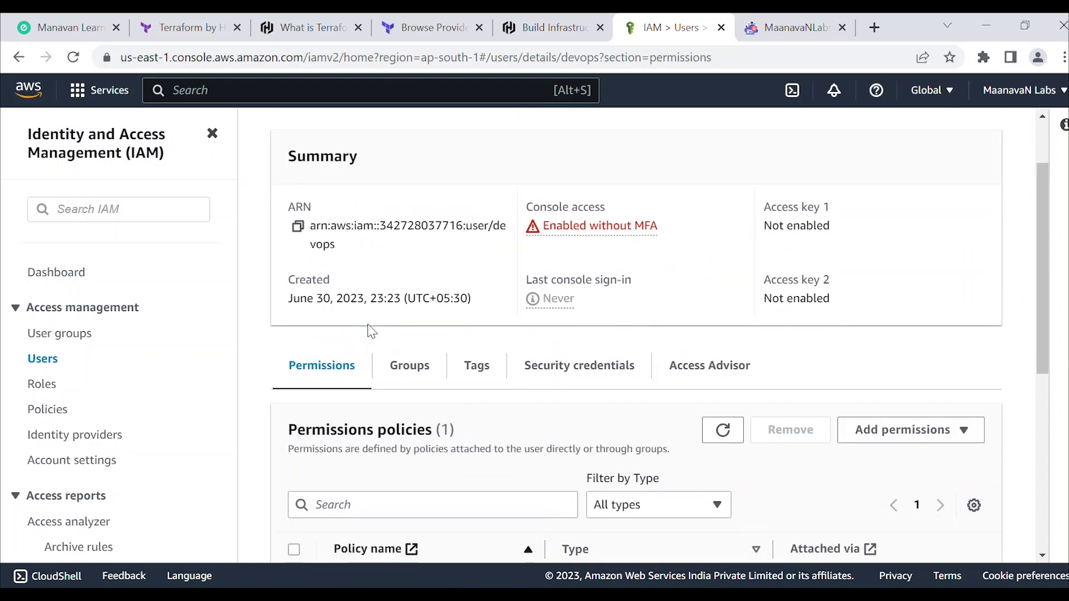
{"action": "scroll", "coordinate": [372, 332], "scroll_direction": "down", "scroll_amount": 3}
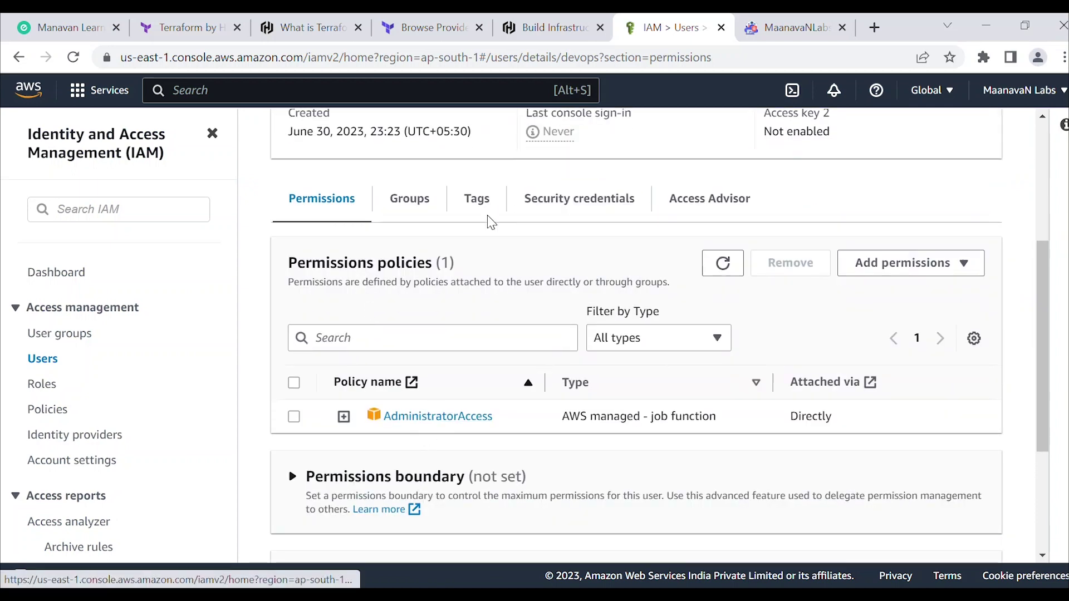
Step: Open the devops user's security credentials and start creating an access key
{"action": "left_click", "coordinate": [540, 210]}
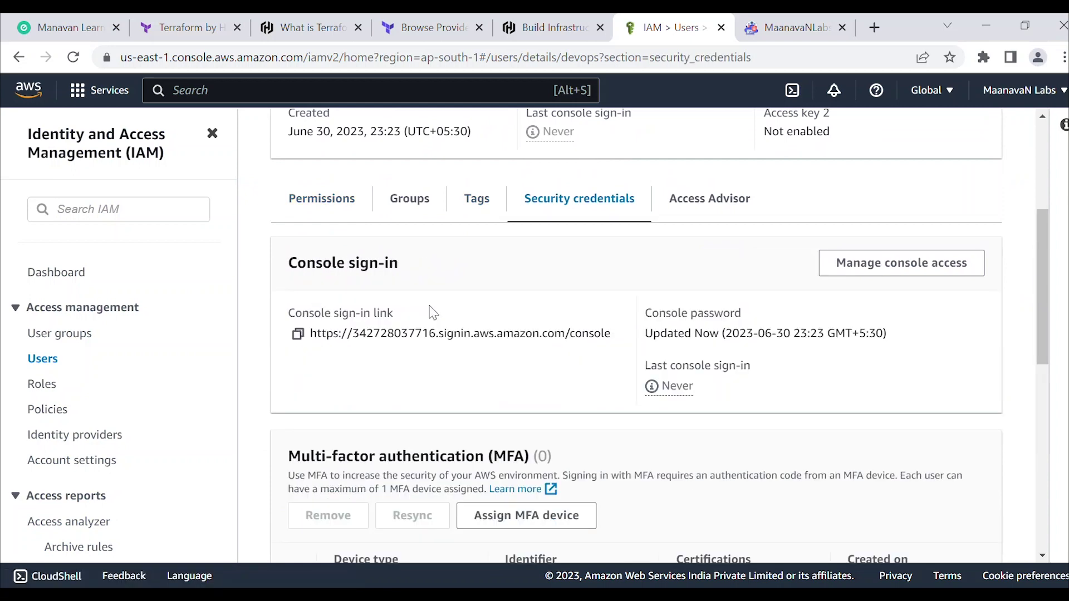
{"action": "scroll", "coordinate": [434, 311], "scroll_direction": "down", "scroll_amount": 7}
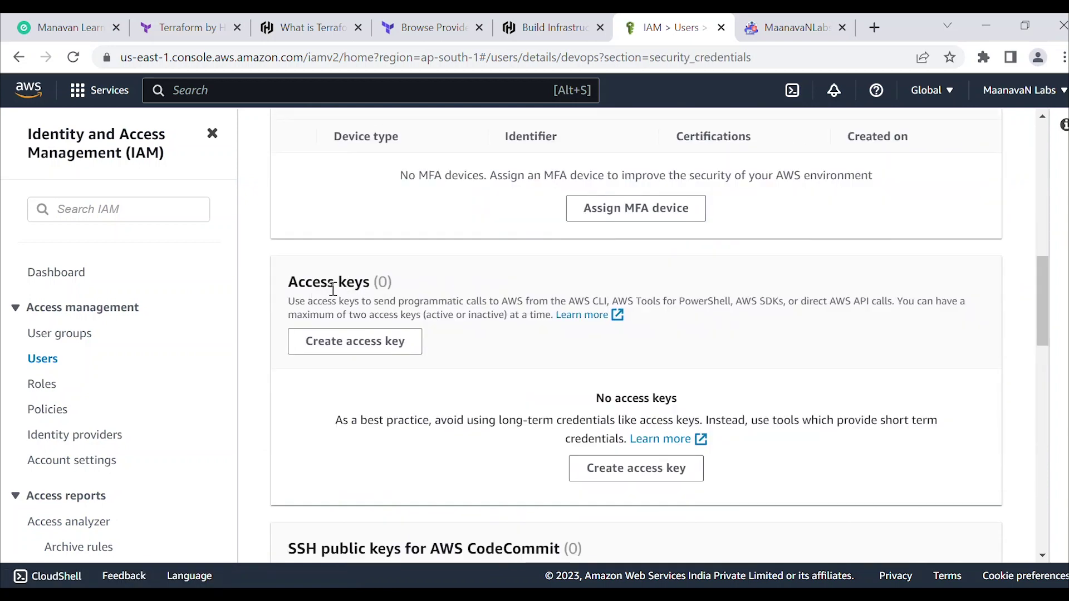
{"action": "left_click", "coordinate": [390, 344]}
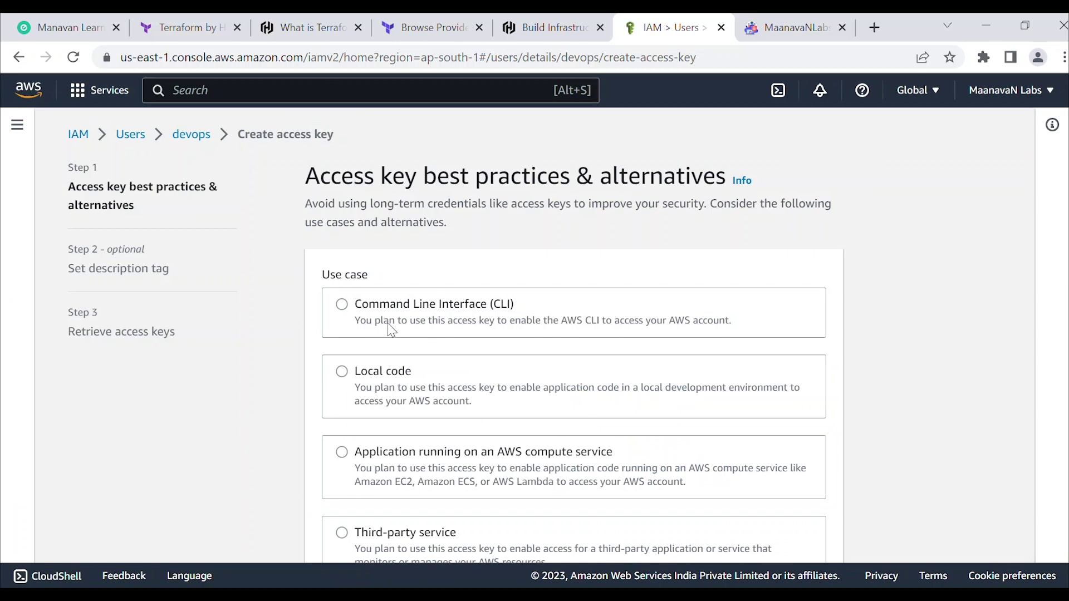
Step: Create the access key for the Command Line Interface (CLI) use case, acknowledging the recommendation and setting the description tag to devopskey
{"action": "scroll", "coordinate": [370, 334], "scroll_direction": "down", "scroll_amount": 7}
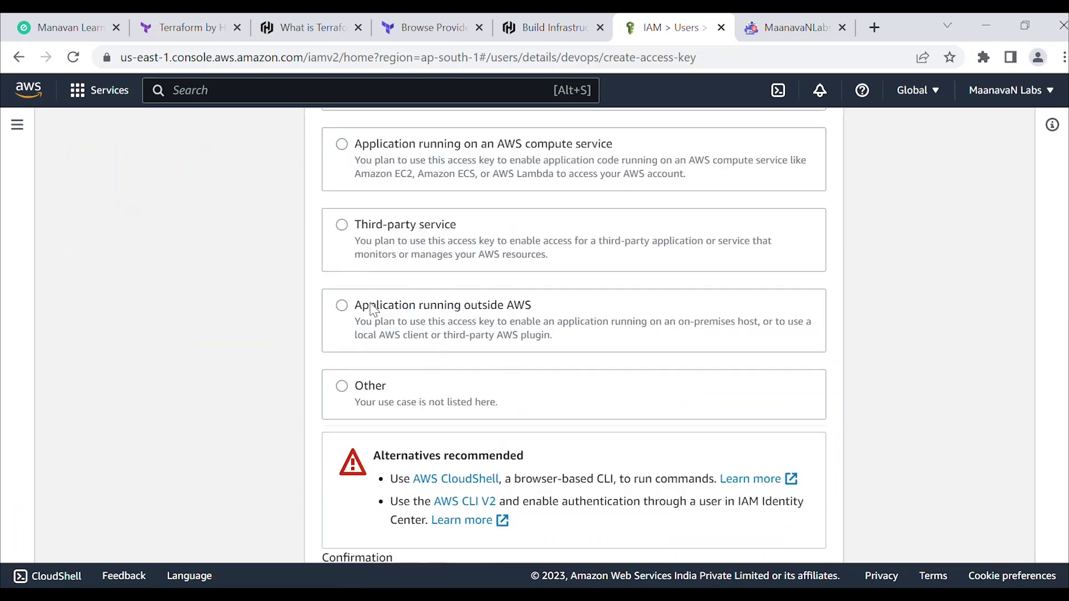
{"action": "left_click", "coordinate": [328, 479]}
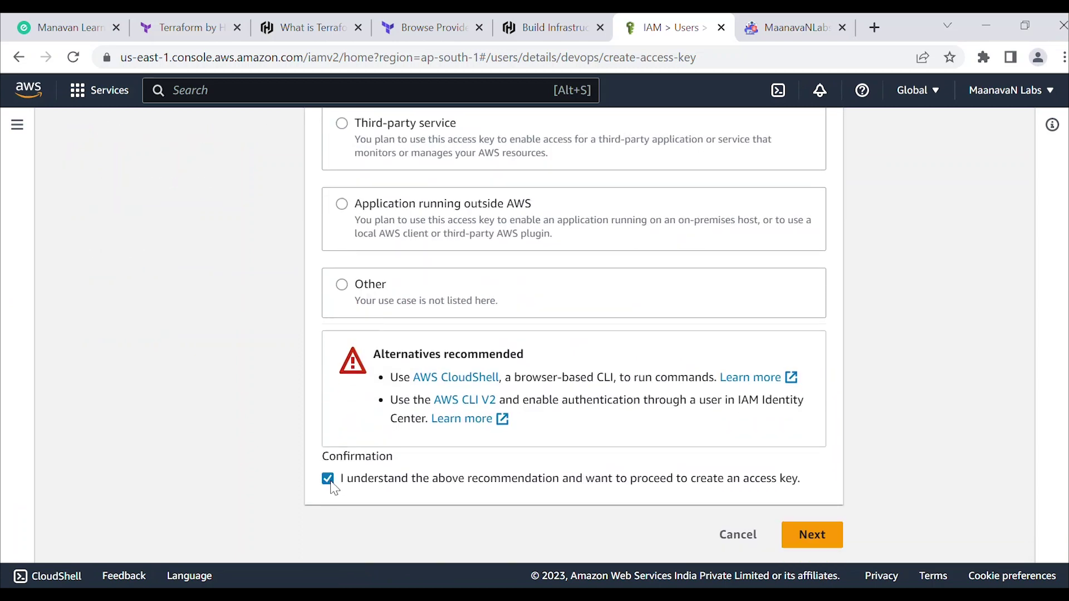
{"action": "left_click", "coordinate": [810, 536]}
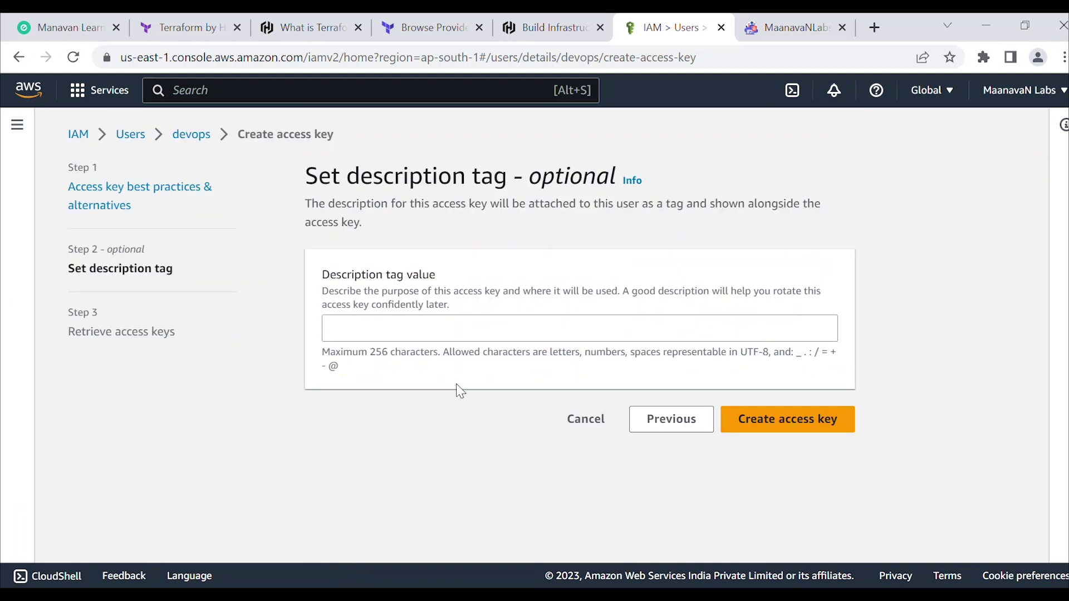
{"action": "left_click", "coordinate": [435, 337]}
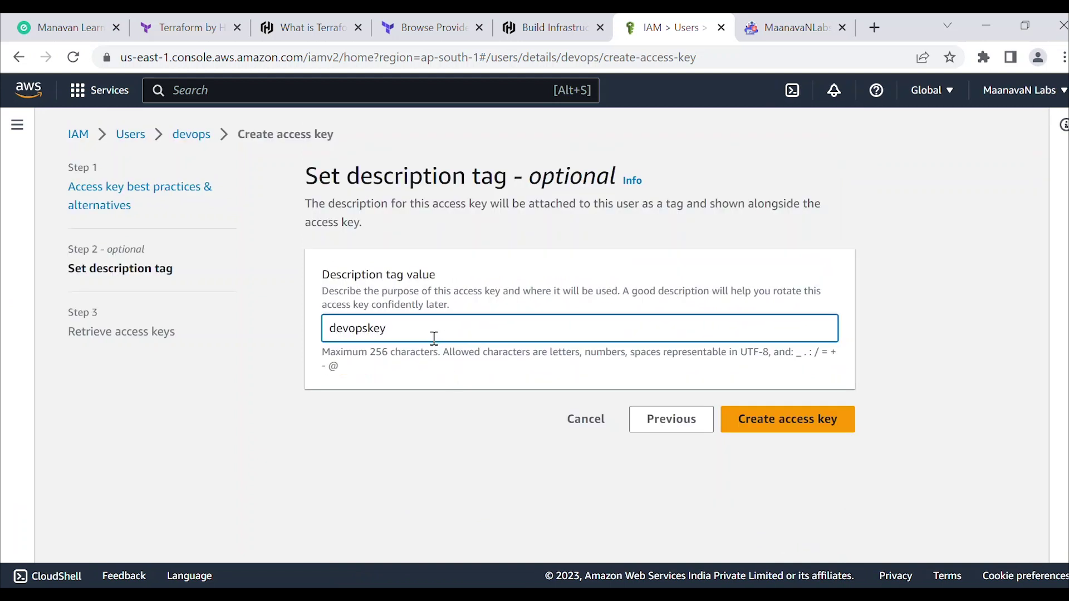
{"action": "left_click", "coordinate": [774, 420]}
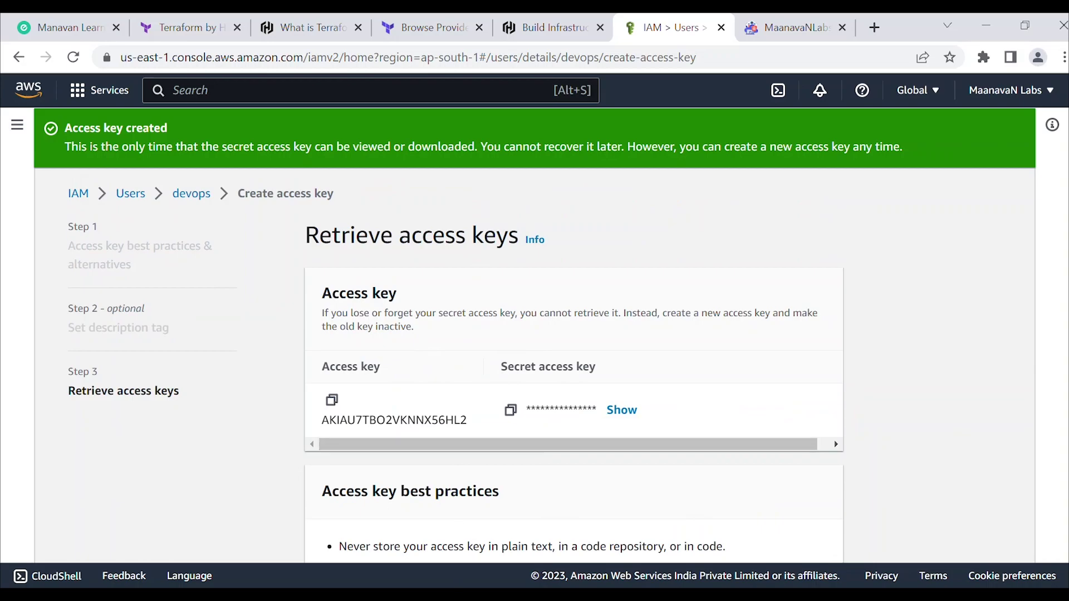
Step: Switch to Visual Studio Code and run aws configure in the terminal
{"action": "key", "text": "alt+Tab"}
{"action": "left_click", "coordinate": [498, 452]}
{"action": "type", "text": "aws "}
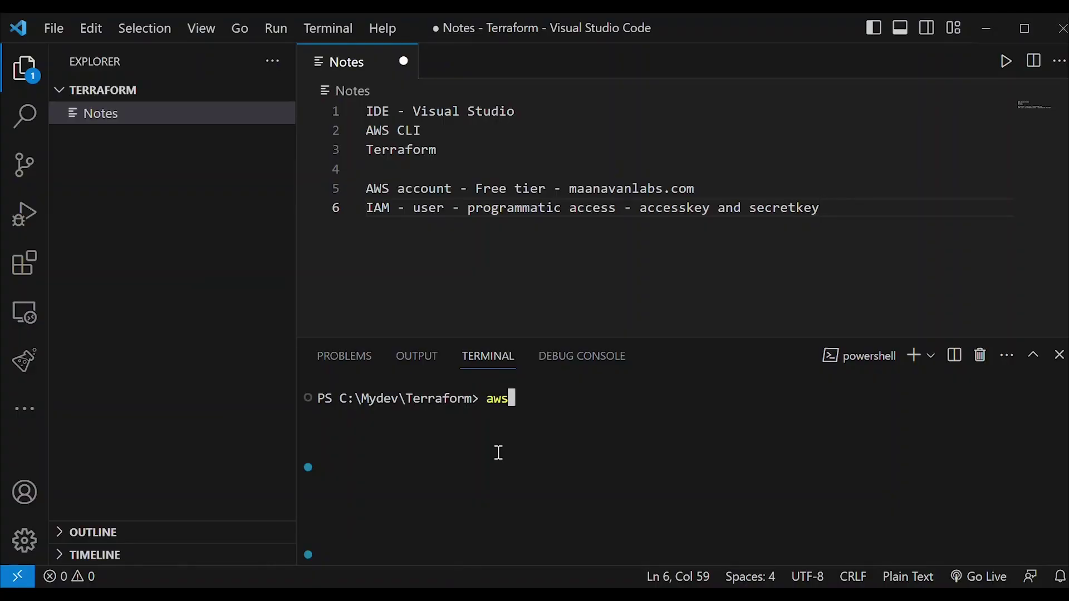
{"action": "type", "text": "configure"}
{"action": "key", "text": "Return"}
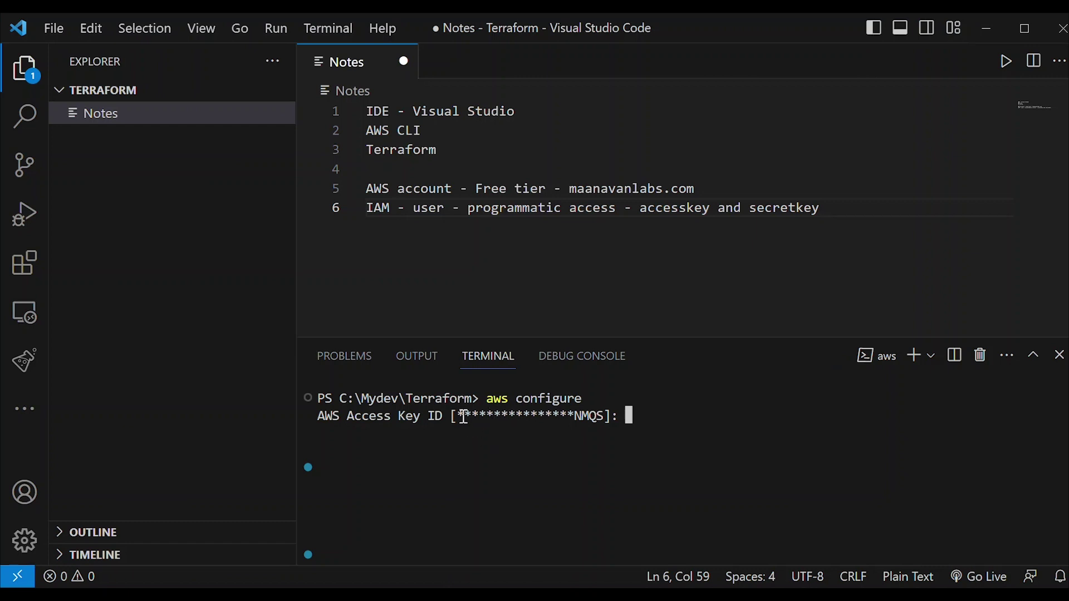
Step: Copy the new access key from the AWS console in the browser and enter it as the AWS Access Key ID in the Visual Studio Code terminal
{"action": "key", "text": "alt+Tab"}
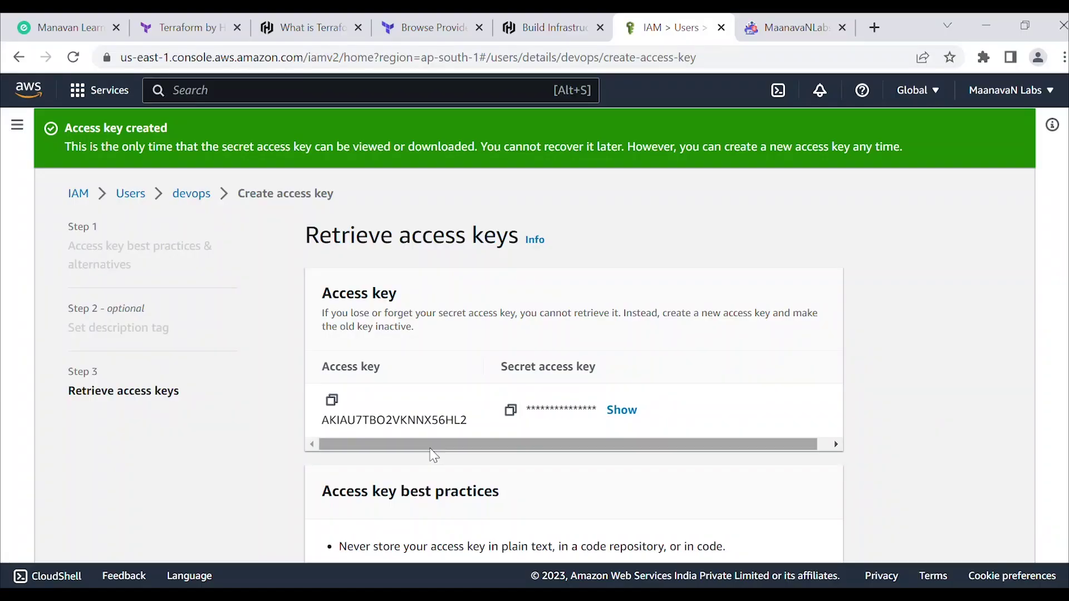
{"action": "left_click", "coordinate": [331, 404]}
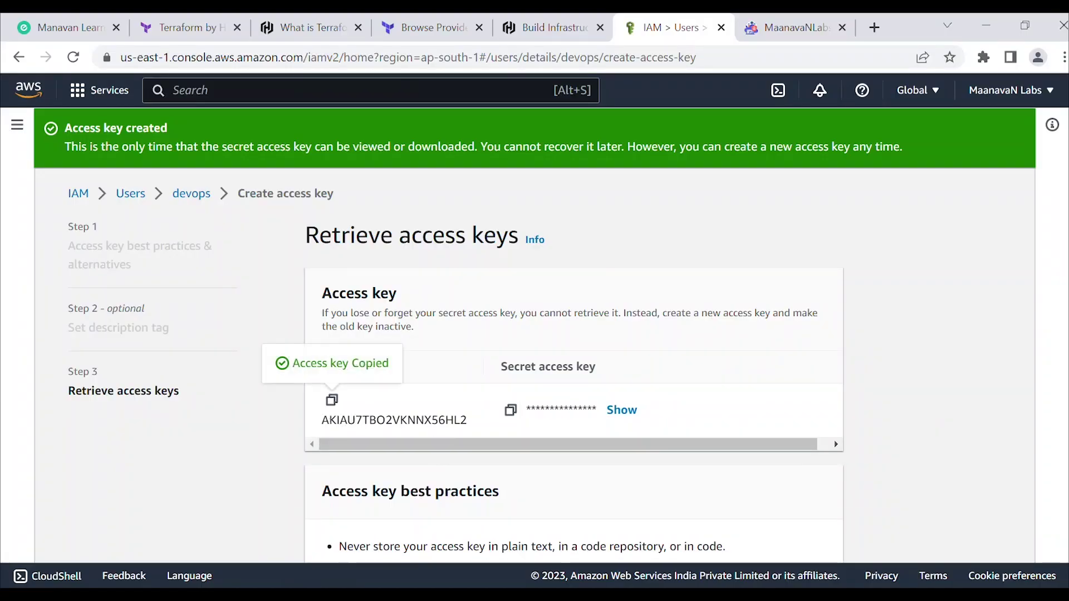
{"action": "key", "text": "alt+Tab"}
{"action": "key", "text": "ctrl+v"}
{"action": "key", "text": "Return"}
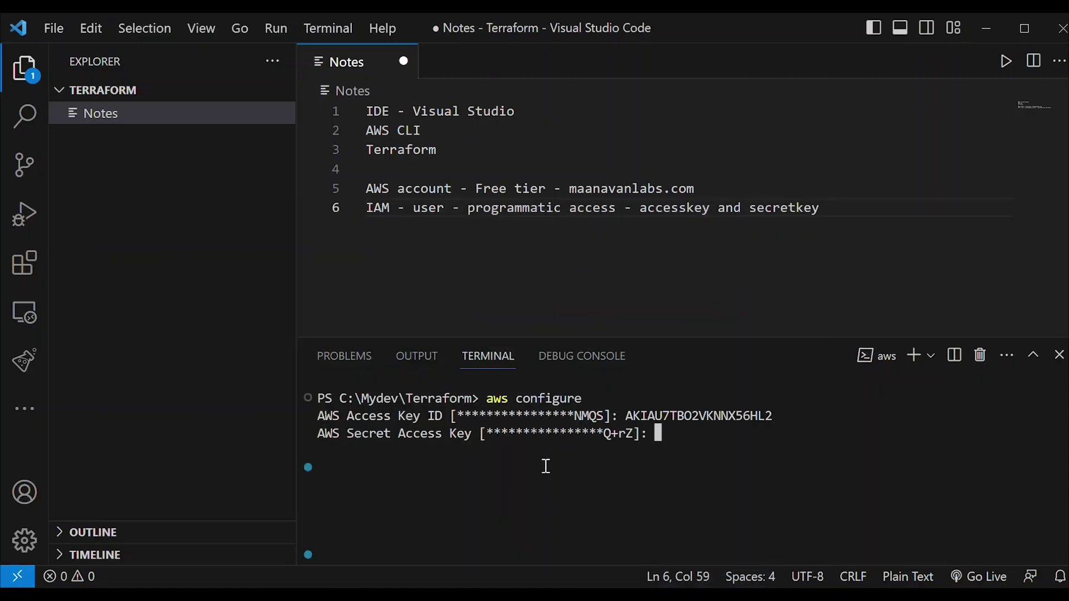
Step: Copy the secret access key from the AWS console and enter it as the AWS Secret Access Key in the Visual Studio Code terminal
{"action": "key", "text": "alt+Tab"}
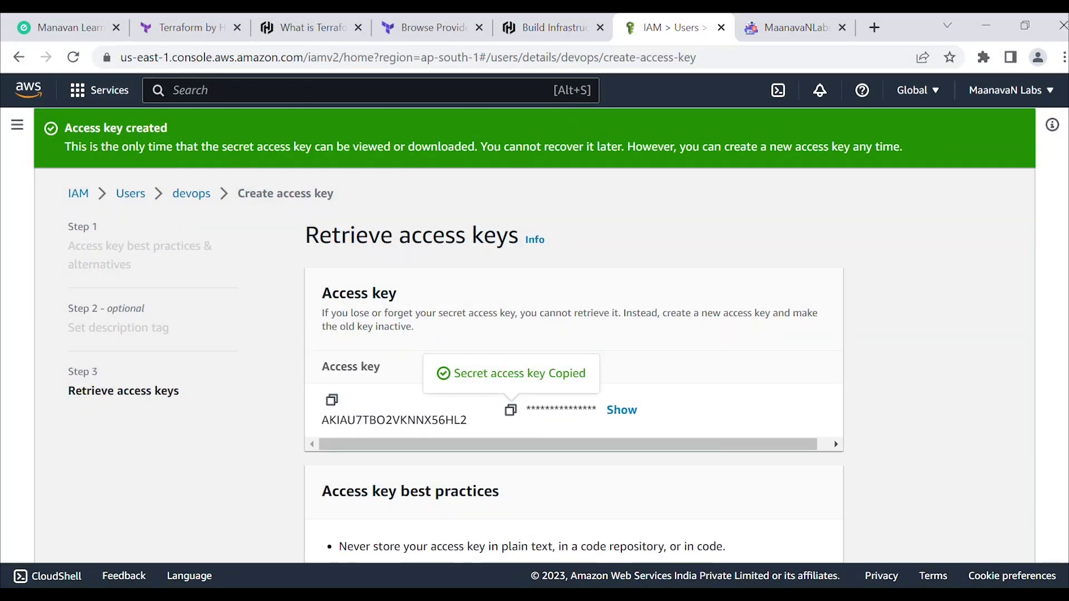
{"action": "key", "text": "alt+Tab"}
{"action": "key", "text": "ctrl+v"}
{"action": "key", "text": "Return"}
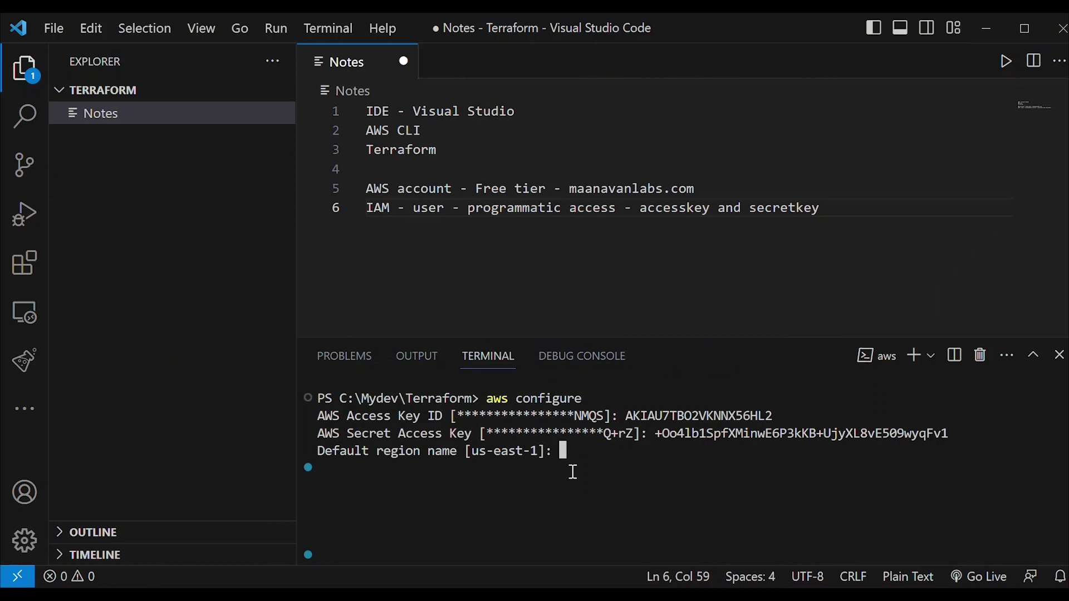
Step: Finish the AWS CLI configuration by keeping us-east-1 as the default region and setting the default output format to json
{"action": "key", "text": "Return"}
{"action": "type", "text": "json]: json"}
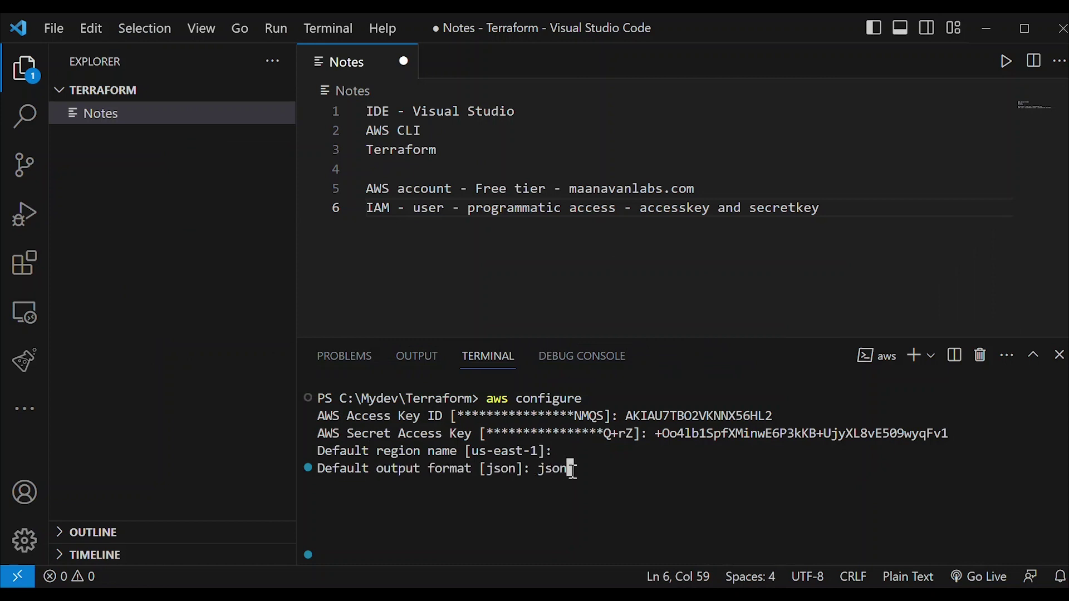
{"action": "key", "text": "Return"}
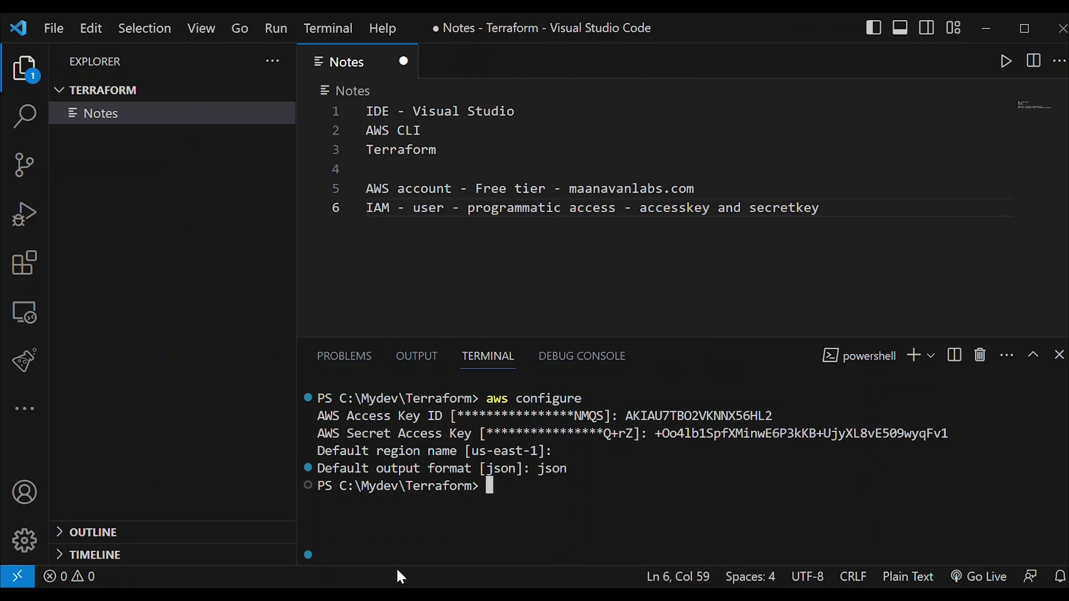
Step: Switch to the Build Infrastructure tutorial in the browser and examine the provider source, version and region in its example Terraform configuration
{"action": "key", "text": "alt+Tab"}
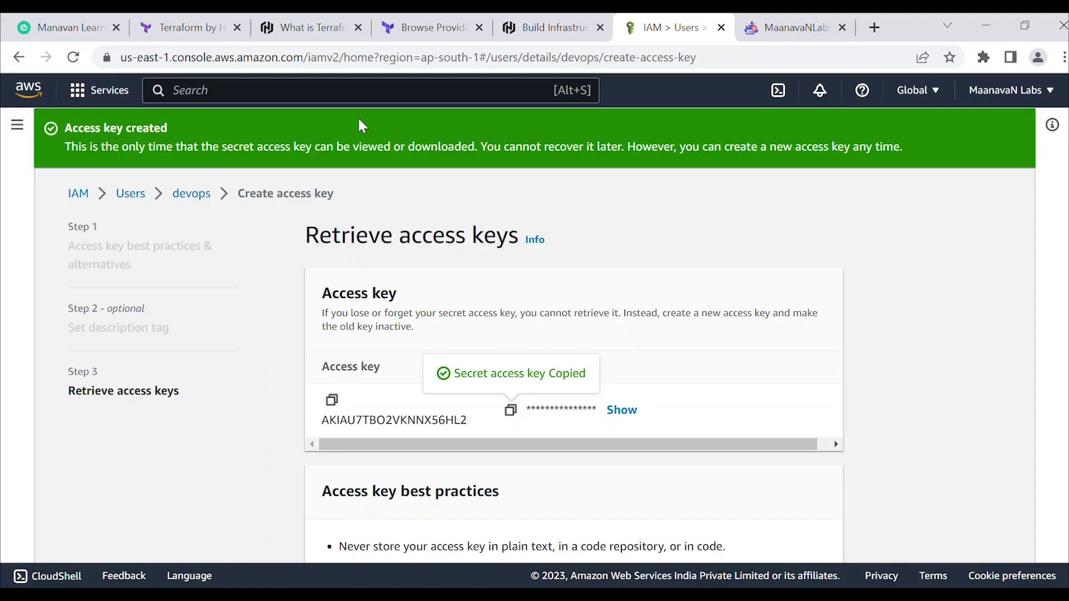
{"action": "left_click", "coordinate": [535, 32]}
{"action": "scroll", "coordinate": [315, 355], "scroll_direction": "down", "scroll_amount": 18}
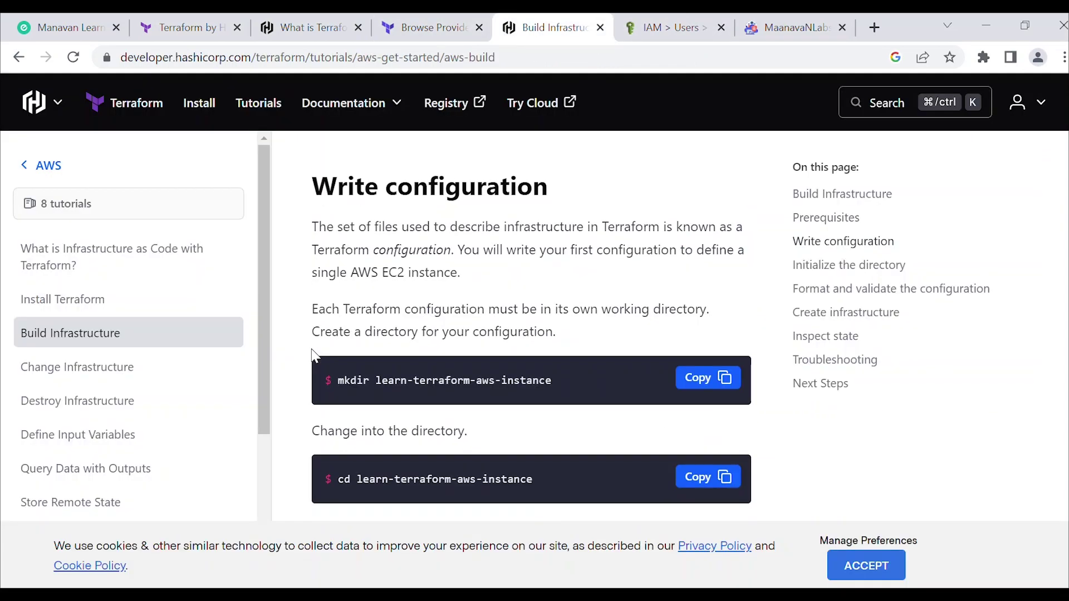
{"action": "scroll", "coordinate": [315, 356], "scroll_direction": "up", "scroll_amount": 1}
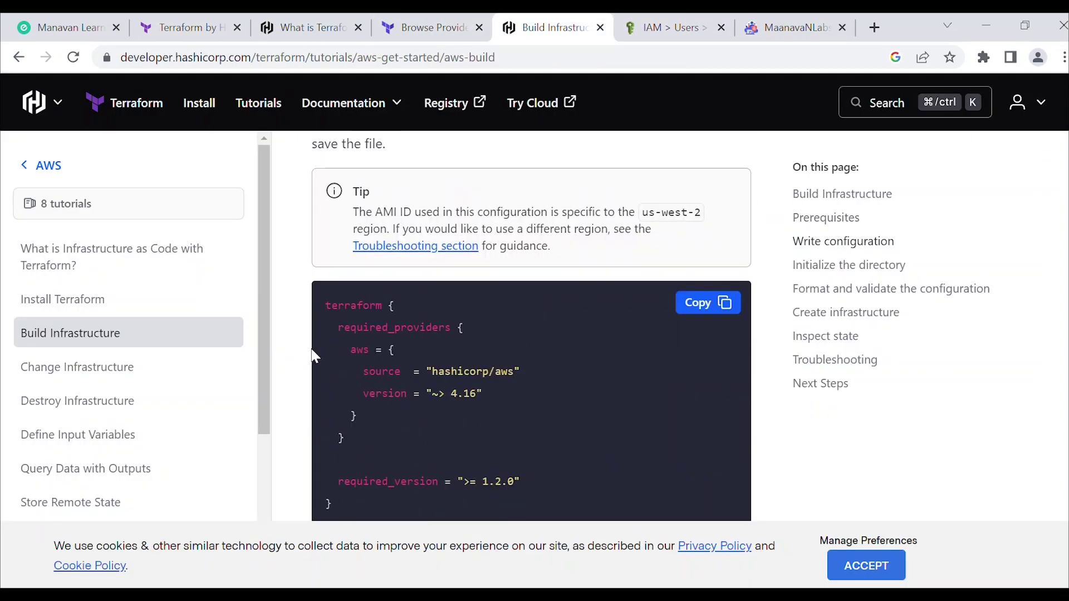
{"action": "scroll", "coordinate": [314, 357], "scroll_direction": "down", "scroll_amount": 1}
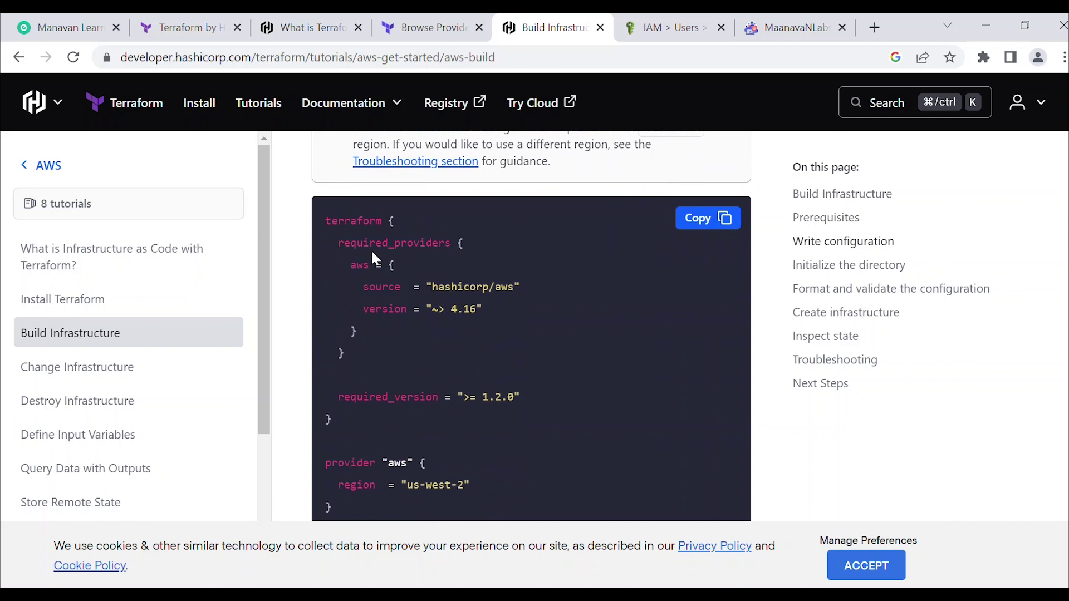
{"action": "scroll", "coordinate": [368, 284], "scroll_direction": "down", "scroll_amount": 1}
{"action": "scroll", "coordinate": [375, 297], "scroll_direction": "up", "scroll_amount": 1}
{"action": "left_click_drag", "start_coordinate": [451, 310], "coordinate": [490, 288]}
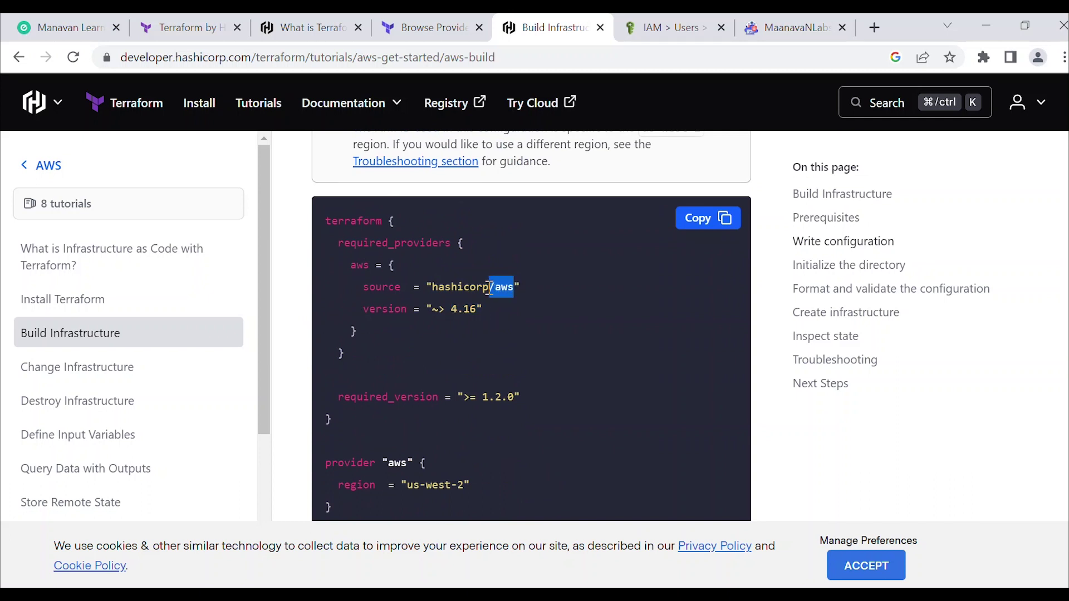
{"action": "scroll", "coordinate": [490, 288], "scroll_direction": "down", "scroll_amount": 1}
{"action": "scroll", "coordinate": [422, 265], "scroll_direction": "down", "scroll_amount": 1}
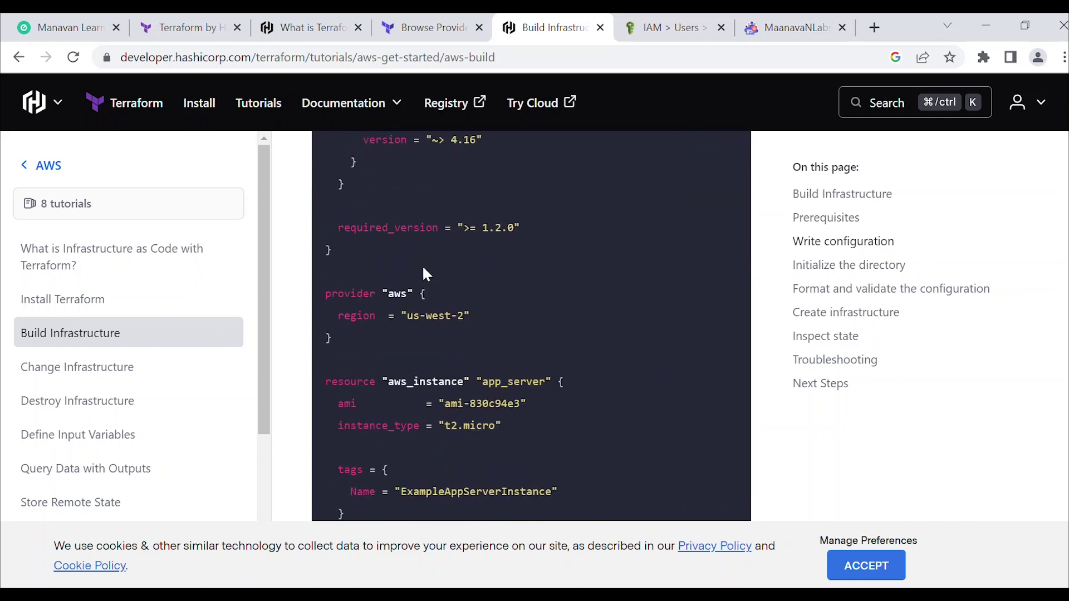
{"action": "left_click_drag", "start_coordinate": [410, 316], "coordinate": [467, 318]}
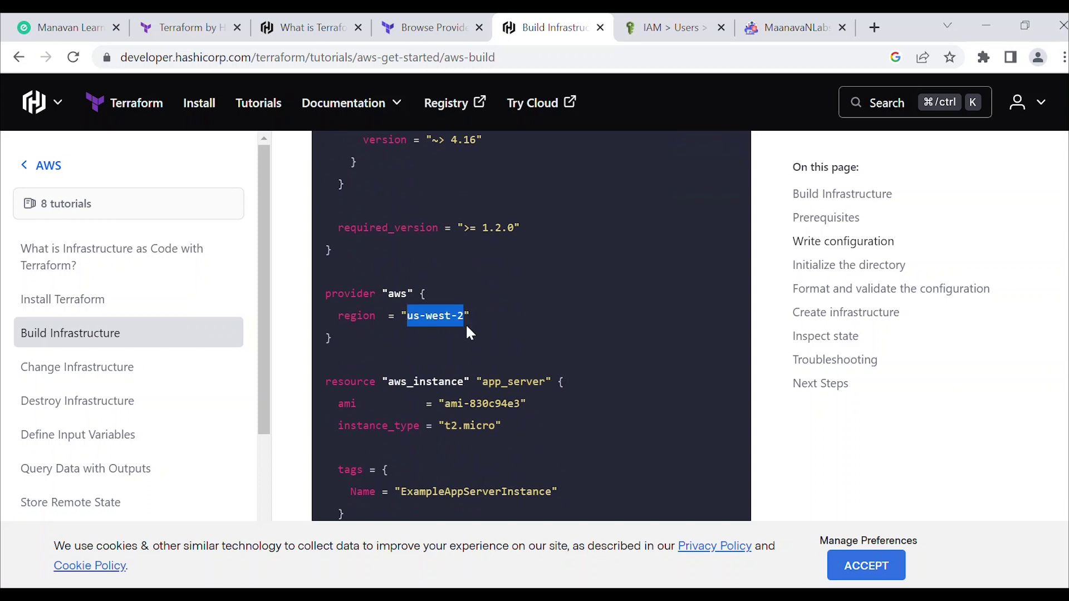
Step: Review the aws_instance resource's name, AMI and instance type in the tutorial, and copy the complete example configuration
{"action": "scroll", "coordinate": [468, 329], "scroll_direction": "down", "scroll_amount": 1}
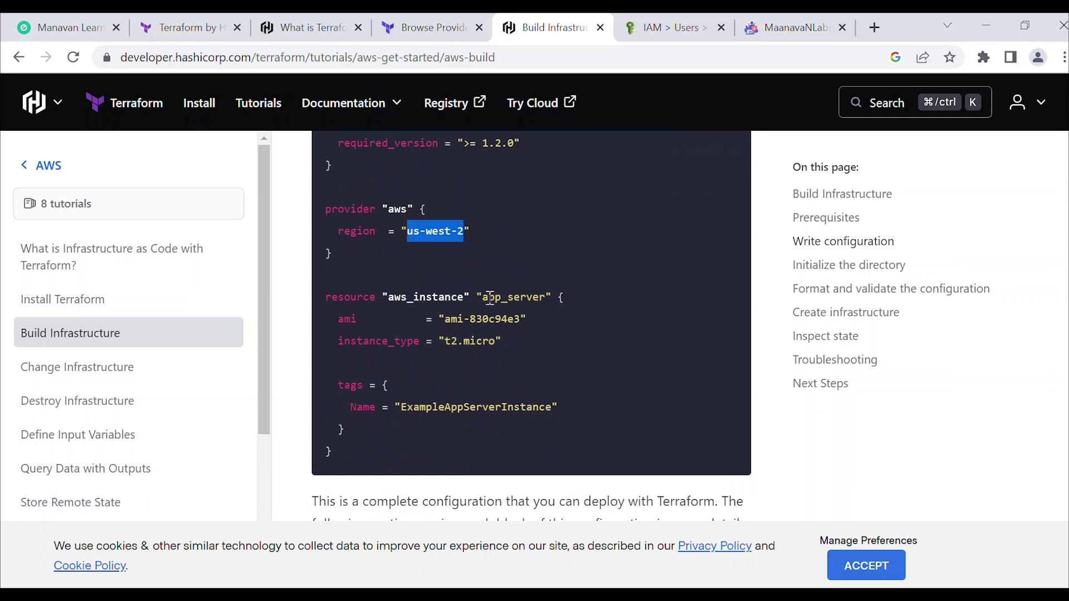
{"action": "left_click_drag", "start_coordinate": [482, 297], "coordinate": [546, 298]}
{"action": "left_click_drag", "start_coordinate": [445, 319], "coordinate": [521, 319]}
{"action": "left_click_drag", "start_coordinate": [445, 342], "coordinate": [503, 344]}
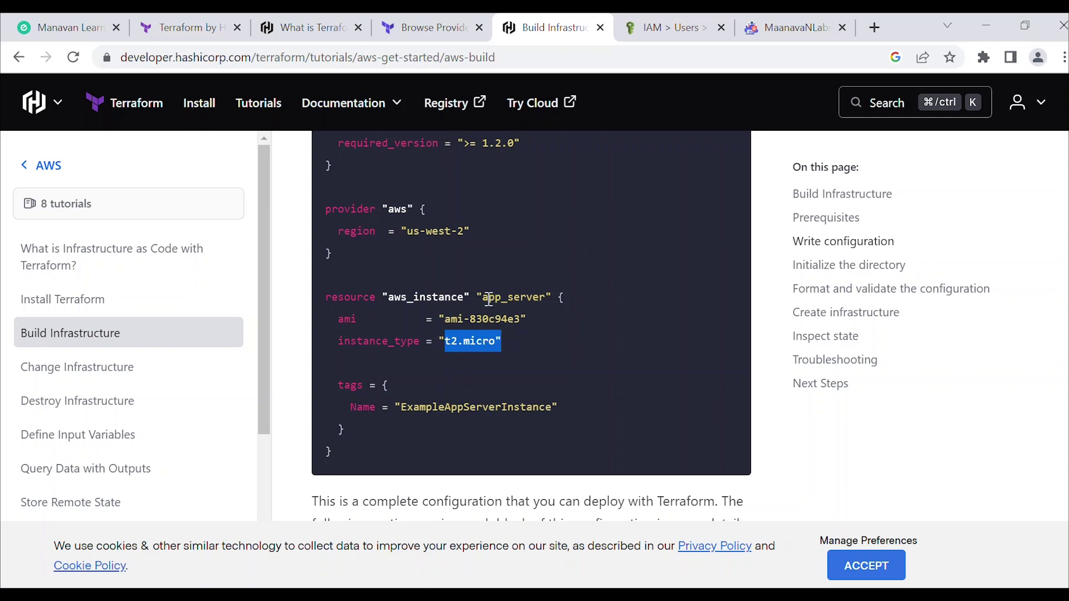
{"action": "scroll", "coordinate": [489, 299], "scroll_direction": "up", "scroll_amount": 5}
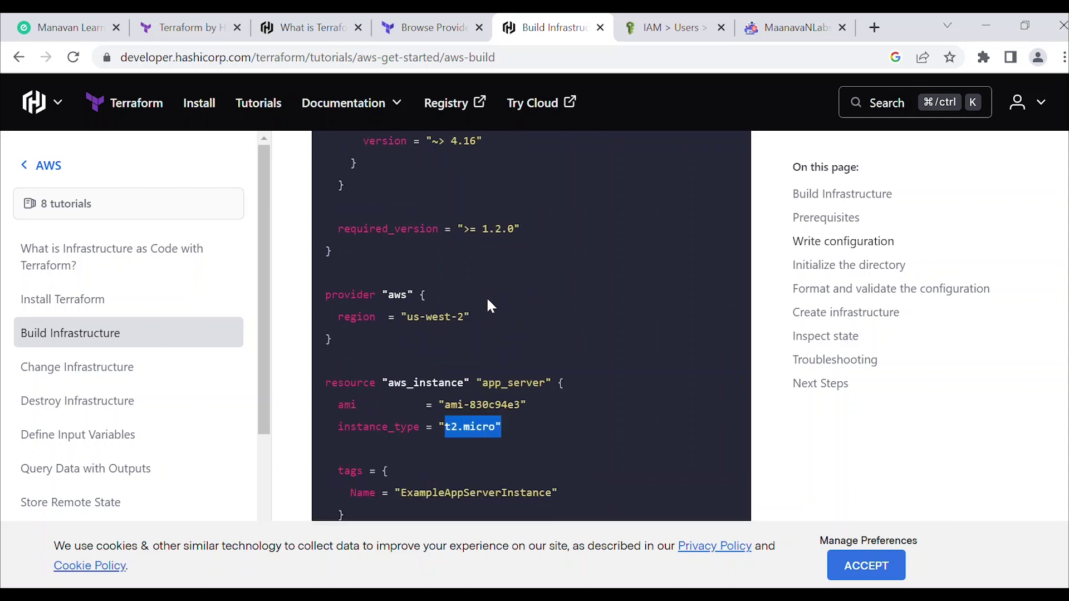
{"action": "left_click", "coordinate": [708, 220]}
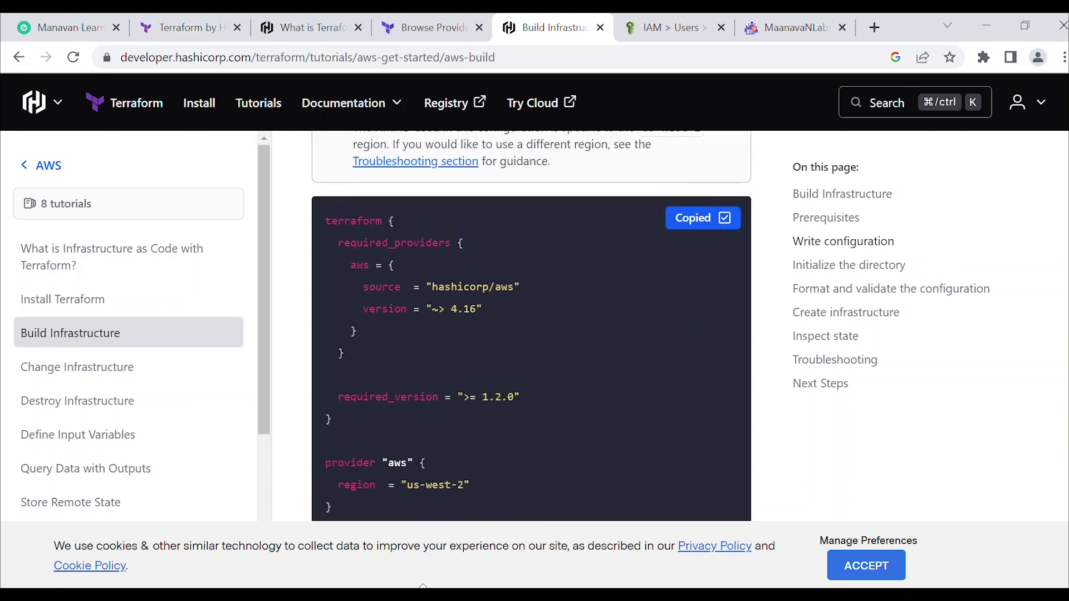
Step: Switch to Visual Studio Code and create a folder named EC2 in the Terraform workspace
{"action": "key", "text": "alt+Tab"}
{"action": "right_click", "coordinate": [161, 309]}
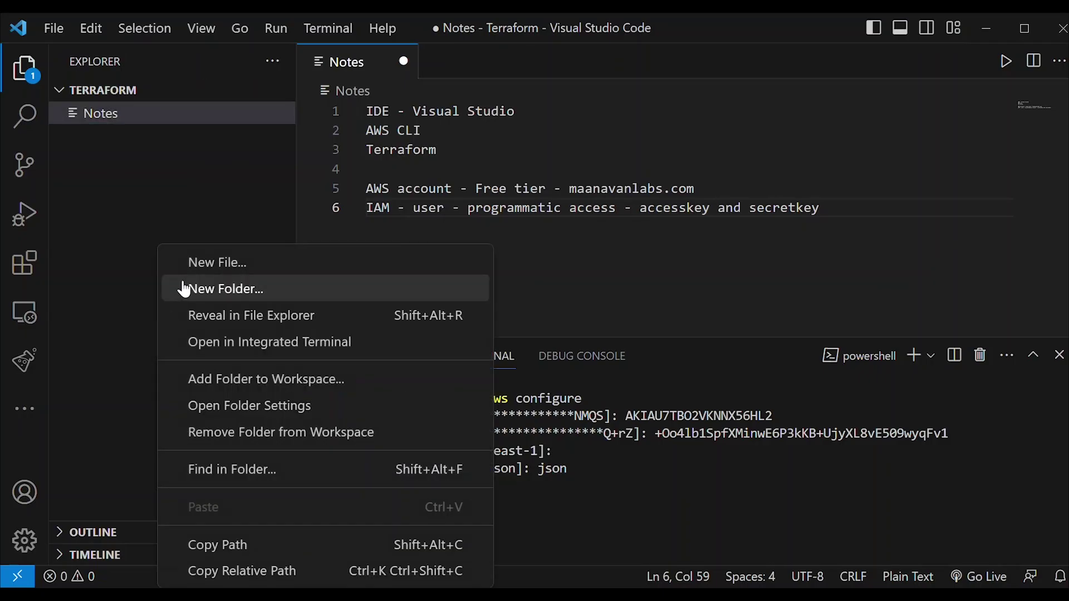
{"action": "left_click", "coordinate": [213, 288]}
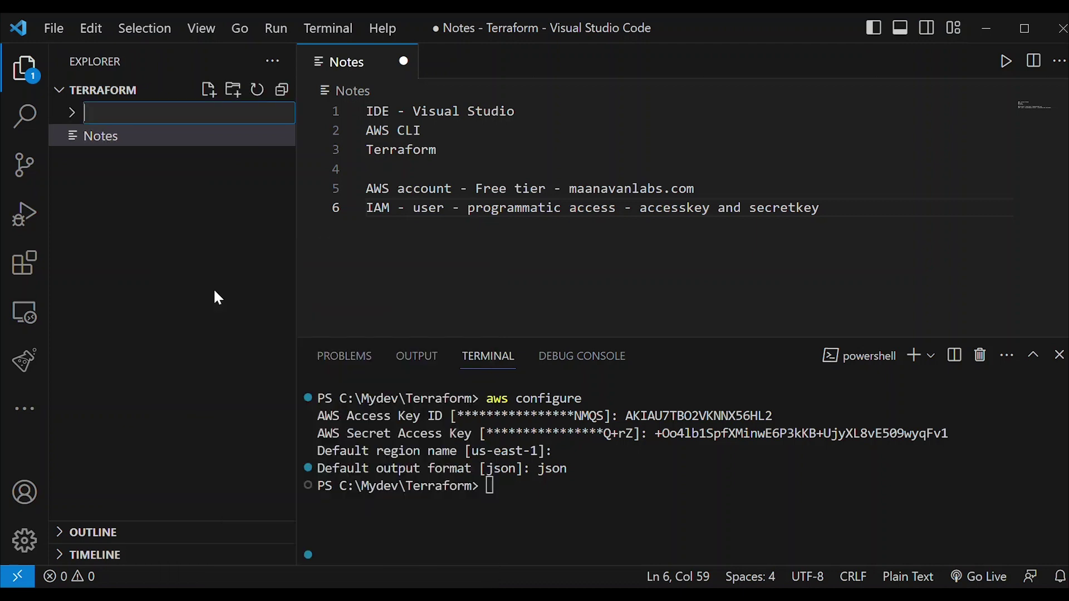
{"action": "type", "text": "EC2"}
{"action": "key", "text": "Return"}
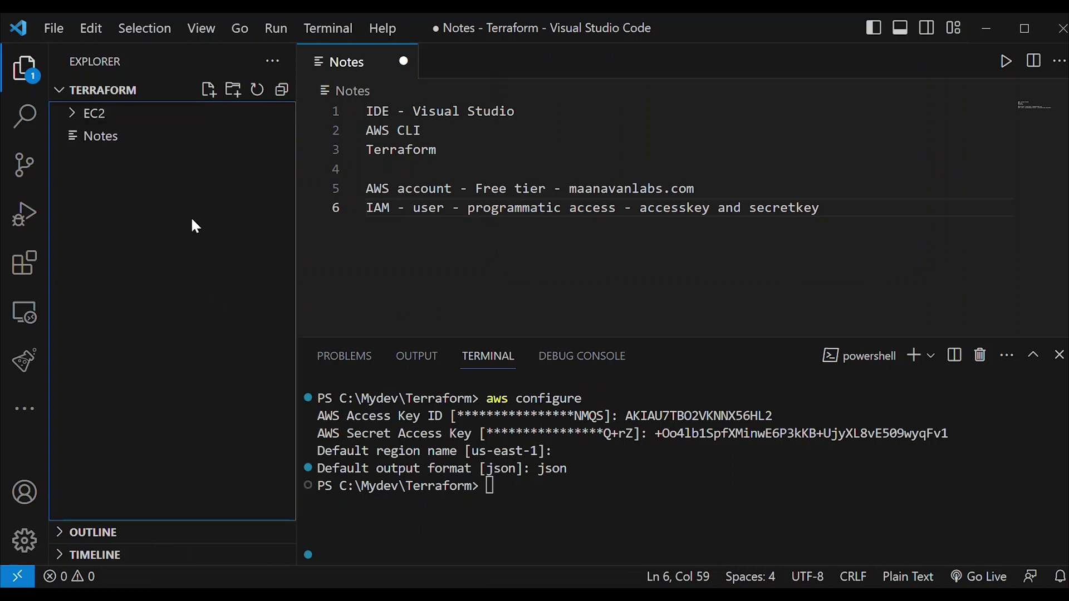
Step: Create a main.tf file inside the EC2 folder and paste the copied example configuration into it
{"action": "right_click", "coordinate": [101, 113]}
{"action": "left_click", "coordinate": [131, 132]}
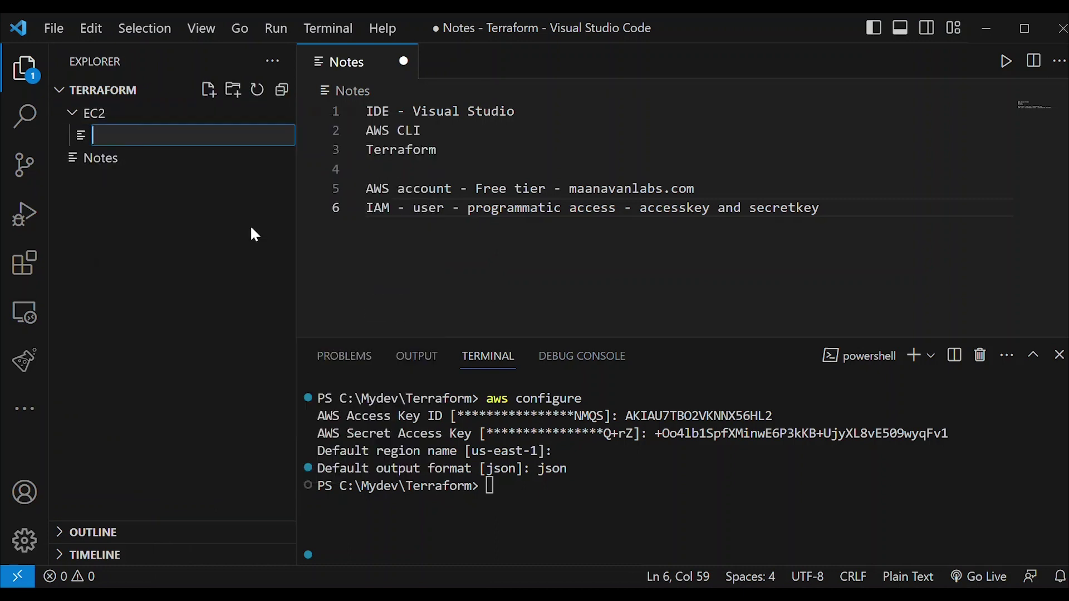
{"action": "type", "text": "main.tf"}
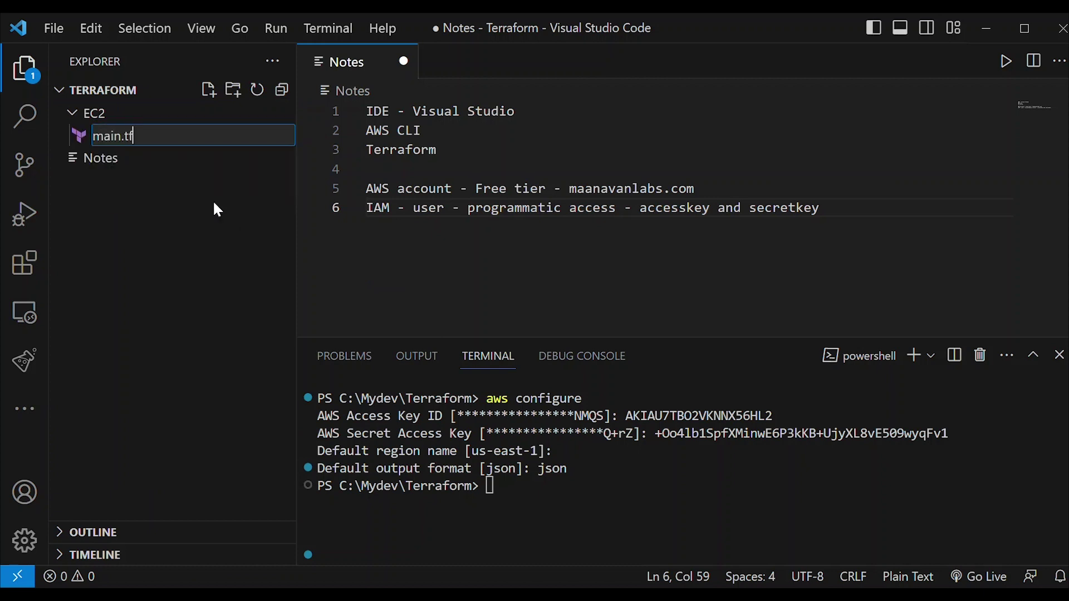
{"action": "key", "text": "Return"}
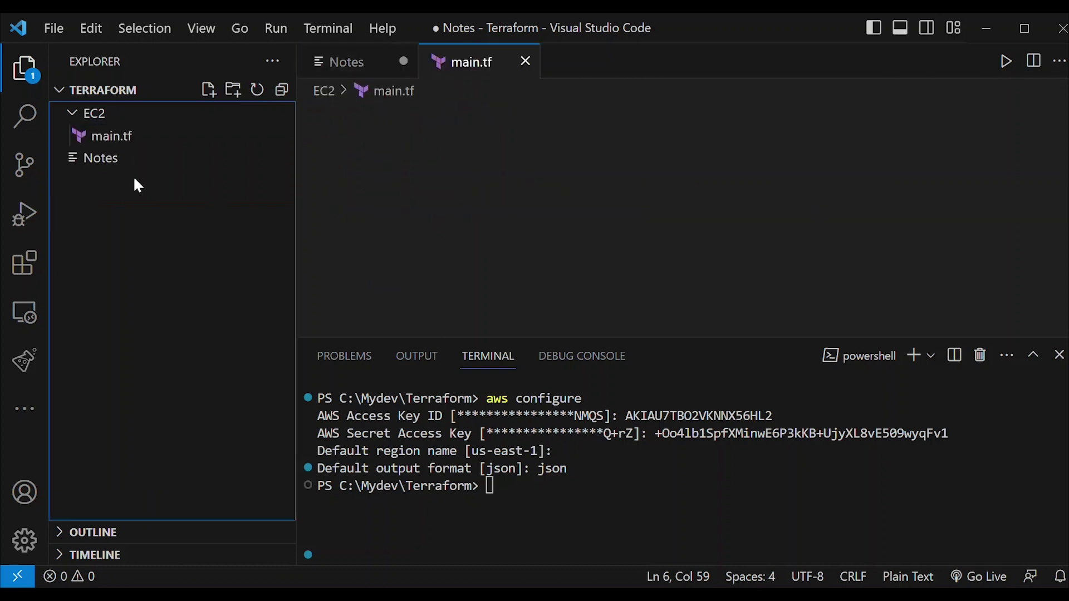
{"action": "key", "text": "ctrl+v"}
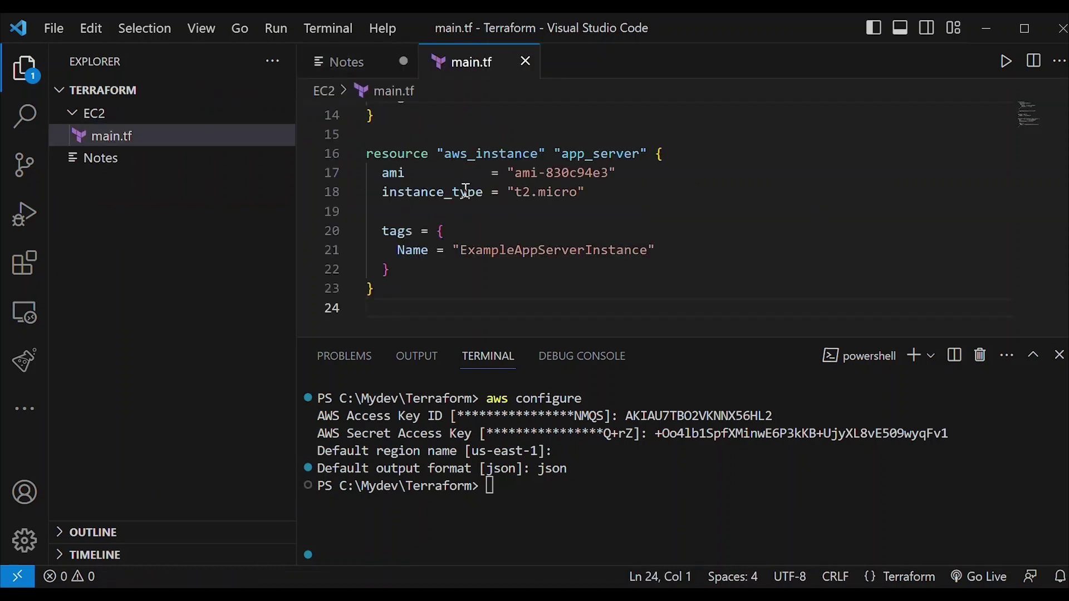
Step: Shrink the terminal area to give the editor more height and show the provider and resource blocks of main.tf
{"action": "scroll", "coordinate": [466, 191], "scroll_direction": "up", "scroll_amount": 5}
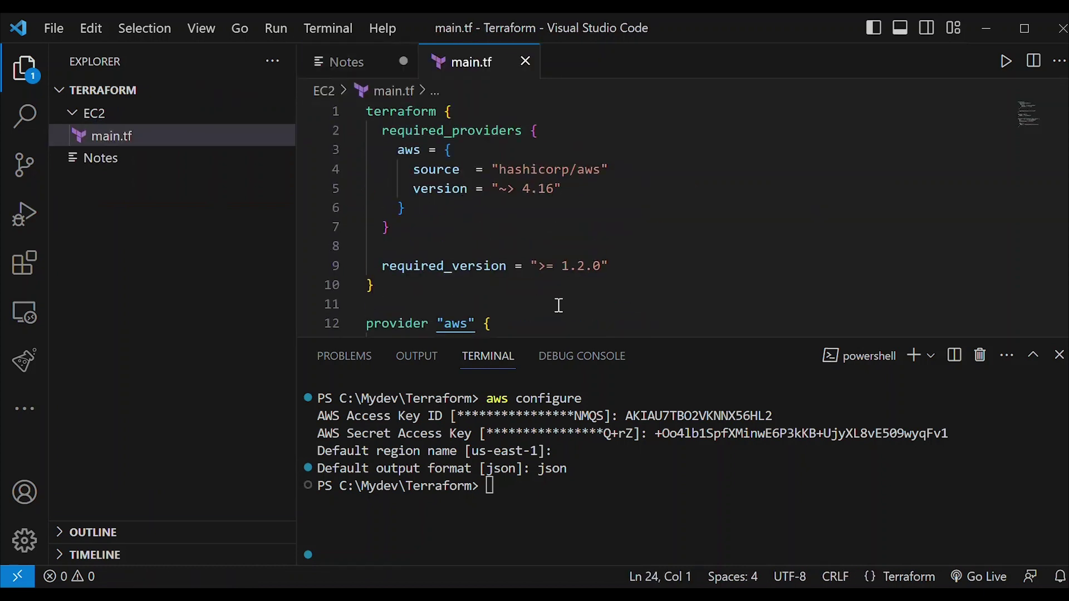
{"action": "left_click_drag", "start_coordinate": [557, 338], "coordinate": [552, 369]}
{"action": "left_click_drag", "start_coordinate": [548, 422], "coordinate": [548, 434]}
{"action": "scroll", "coordinate": [546, 365], "scroll_direction": "down", "scroll_amount": 2}
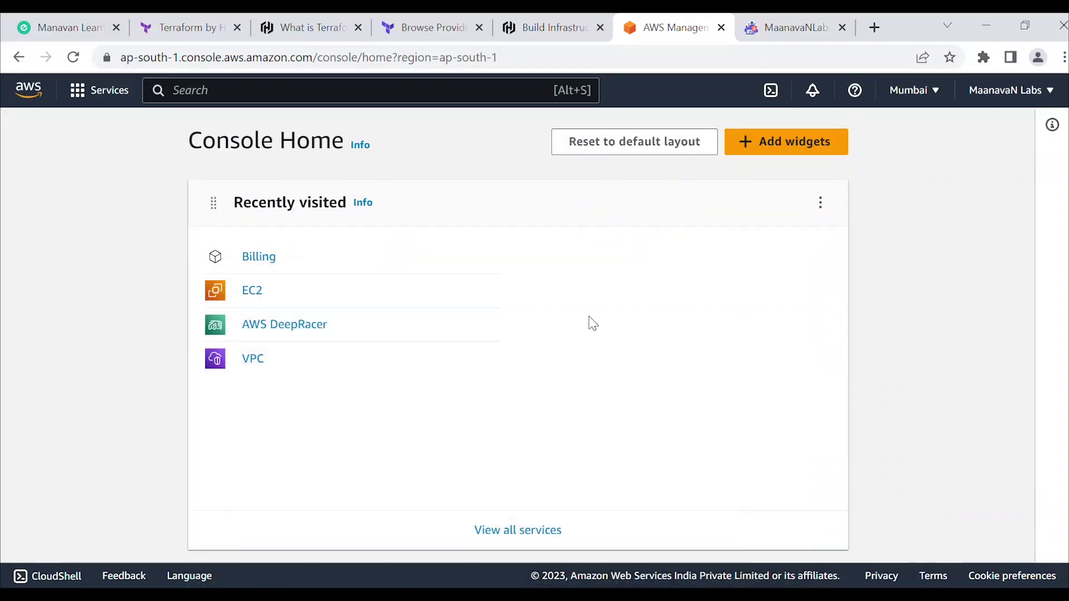
Step: In the AWS console, switch the region to US West (Oregon) and list the EC2 instances without the running-state filter
{"action": "left_click", "coordinate": [904, 103]}
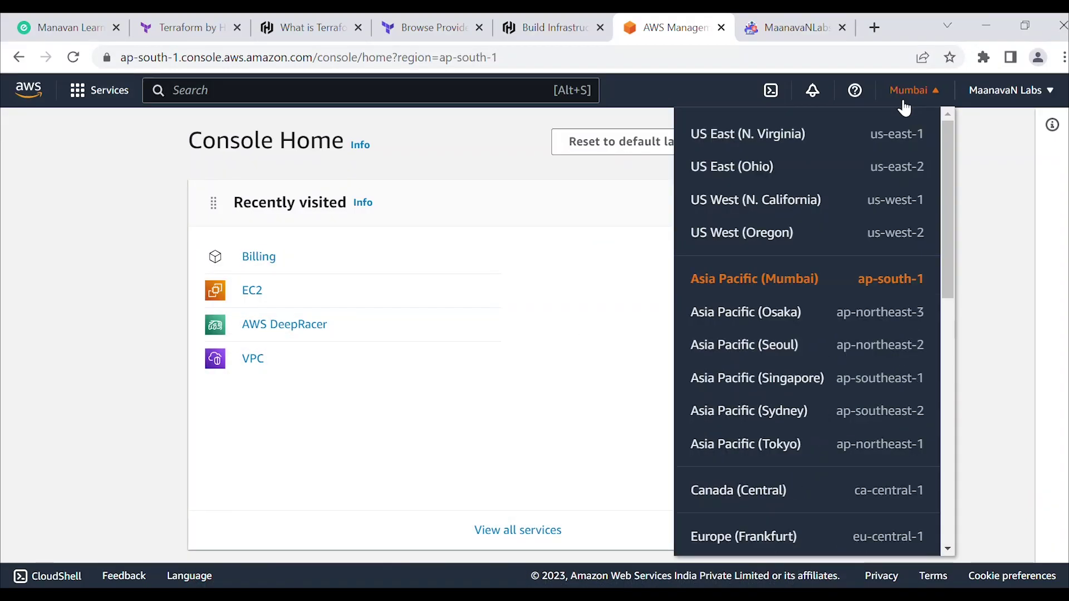
{"action": "left_click", "coordinate": [902, 232]}
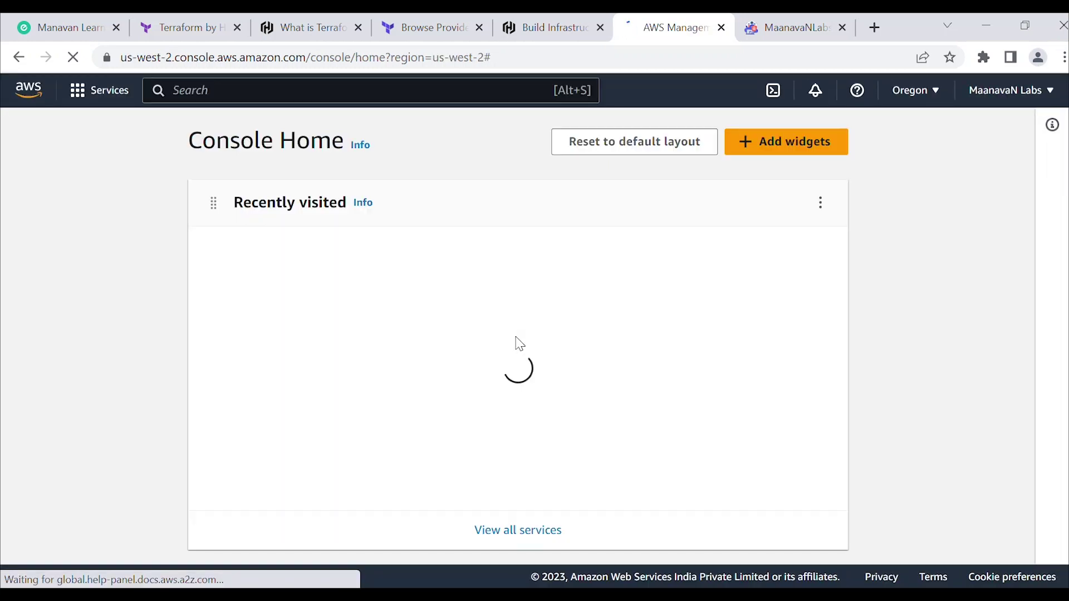
{"action": "left_click", "coordinate": [252, 290]}
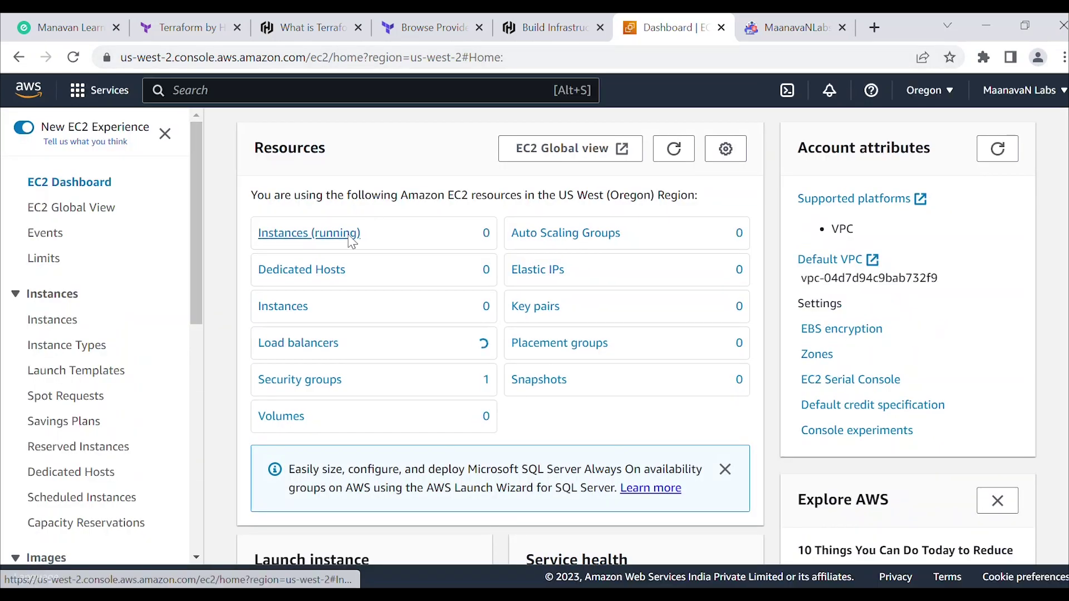
{"action": "left_click", "coordinate": [348, 237]}
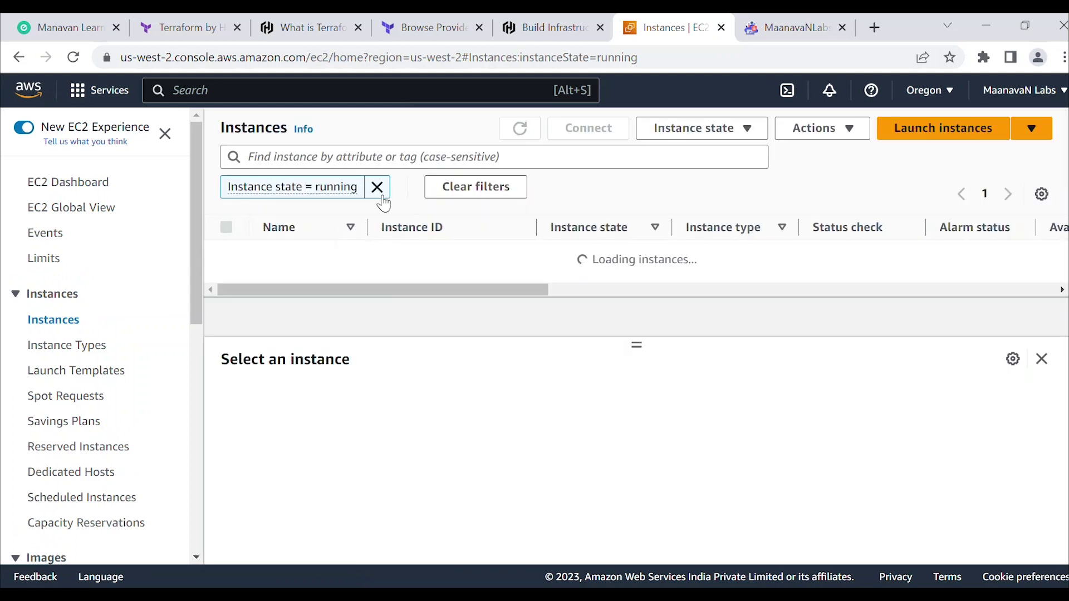
{"action": "left_click", "coordinate": [377, 187]}
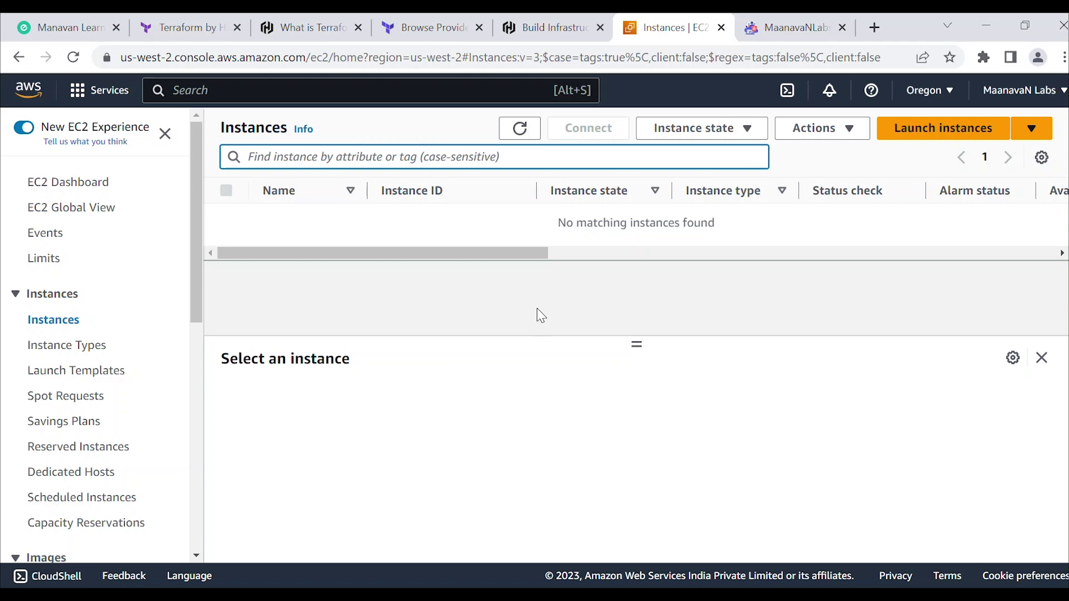
Step: Open the EC2 instance launch form and copy the AMI ID of the Amazon Linux 2023 image
{"action": "left_click", "coordinate": [924, 140]}
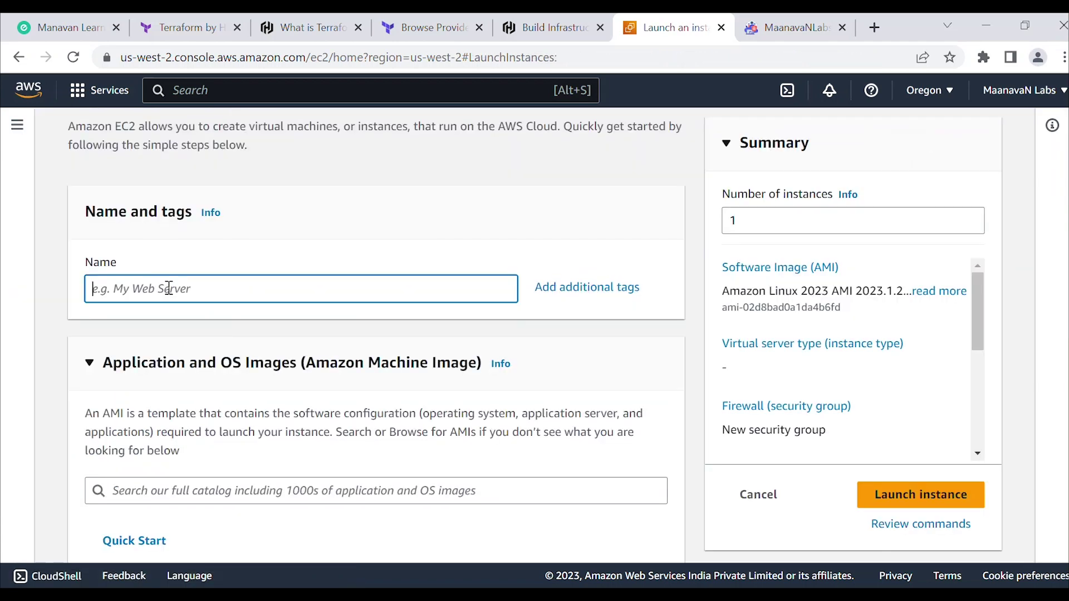
{"action": "scroll", "coordinate": [168, 288], "scroll_direction": "down", "scroll_amount": 3}
{"action": "scroll", "coordinate": [169, 288], "scroll_direction": "down", "scroll_amount": 3}
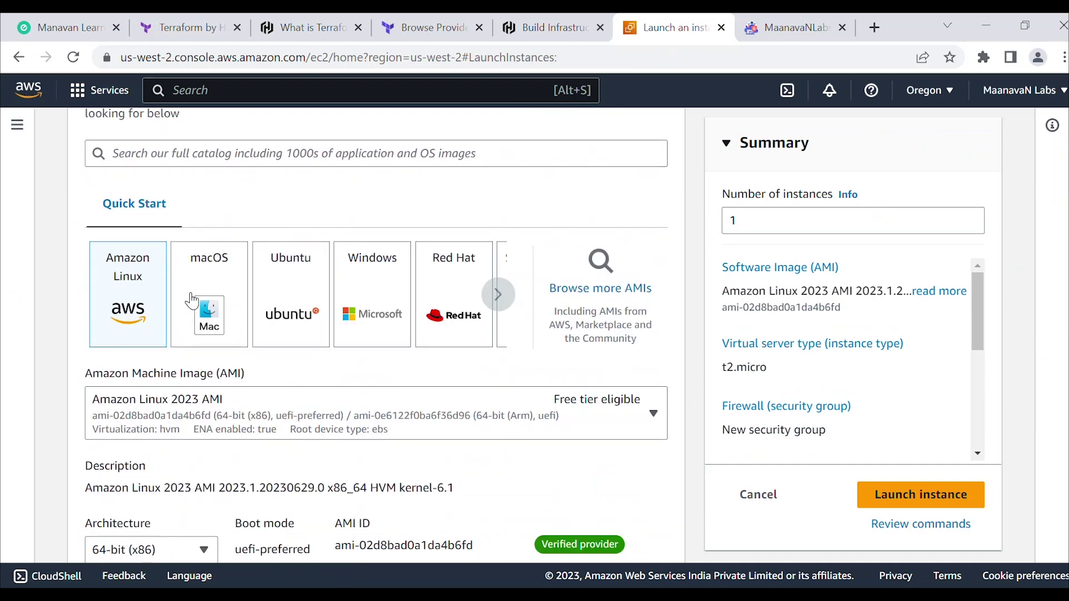
{"action": "scroll", "coordinate": [160, 327], "scroll_direction": "down", "scroll_amount": 1}
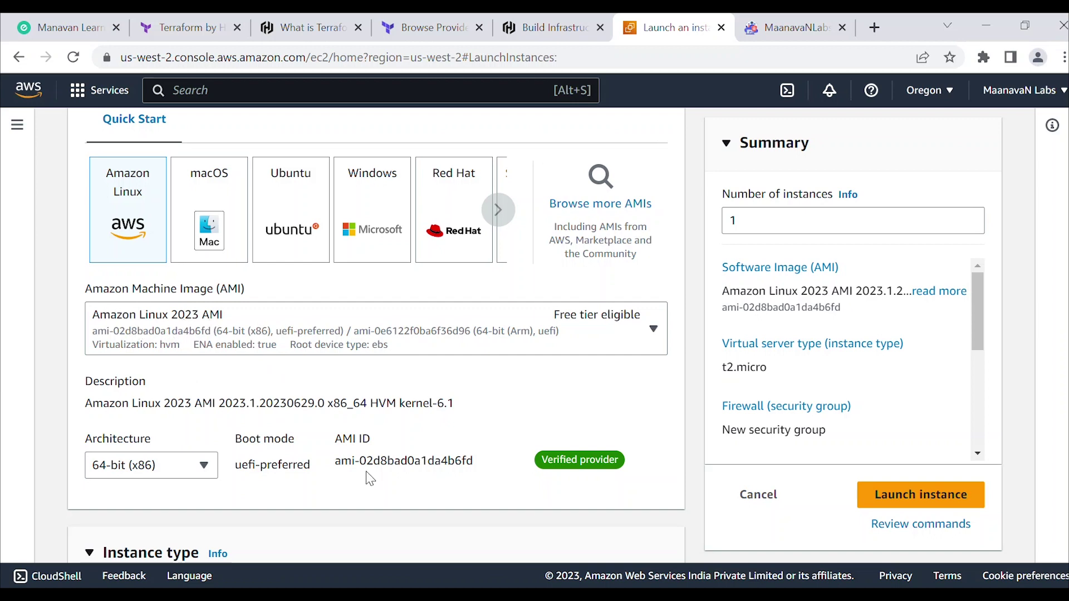
{"action": "left_click_drag", "start_coordinate": [336, 461], "coordinate": [484, 471]}
{"action": "key", "text": "ctrl+c"}
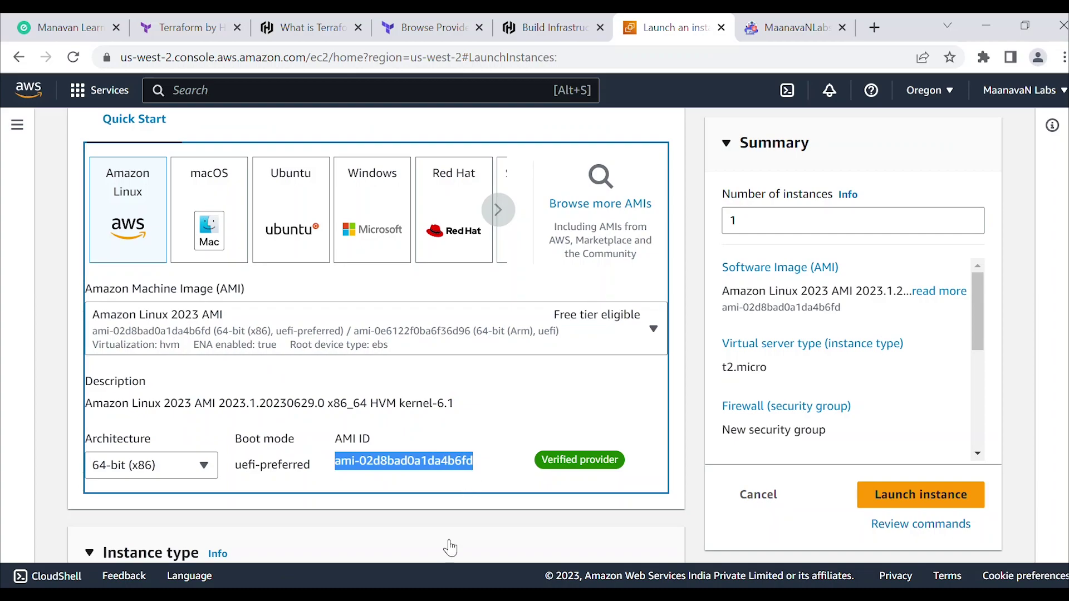
Step: Return to Visual Studio Code and replace the ami value in main.tf with "ami-02d8bad0a1da4b6fd"
{"action": "left_click", "coordinate": [443, 583]}
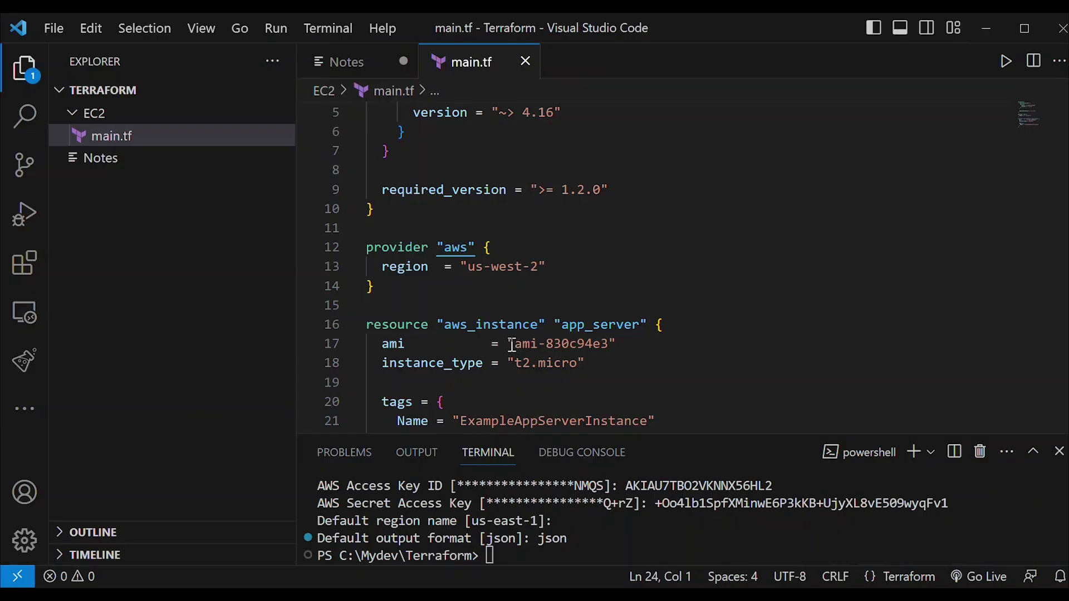
{"action": "left_click_drag", "start_coordinate": [515, 344], "coordinate": [612, 344]}
{"action": "key", "text": "ctrl+v"}
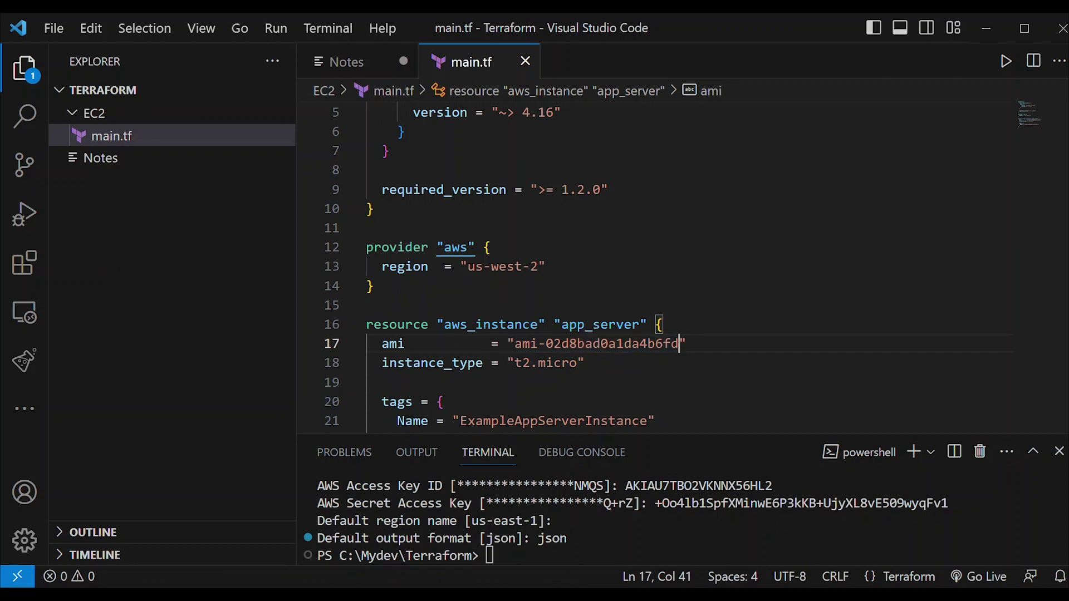
Step: Switch to the AWS launch form, examine its instance type, key pair, network and storage settings, and return to the instances list without launching
{"action": "key", "text": "alt+Tab"}
{"action": "scroll", "coordinate": [322, 412], "scroll_direction": "down", "scroll_amount": 5}
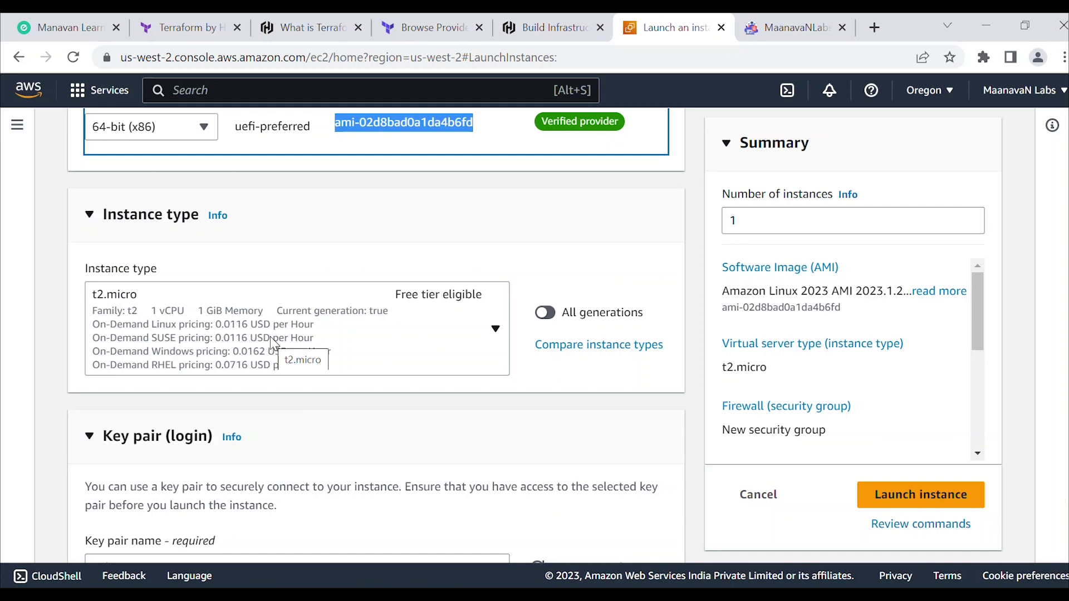
{"action": "scroll", "coordinate": [272, 342], "scroll_direction": "down", "scroll_amount": 3}
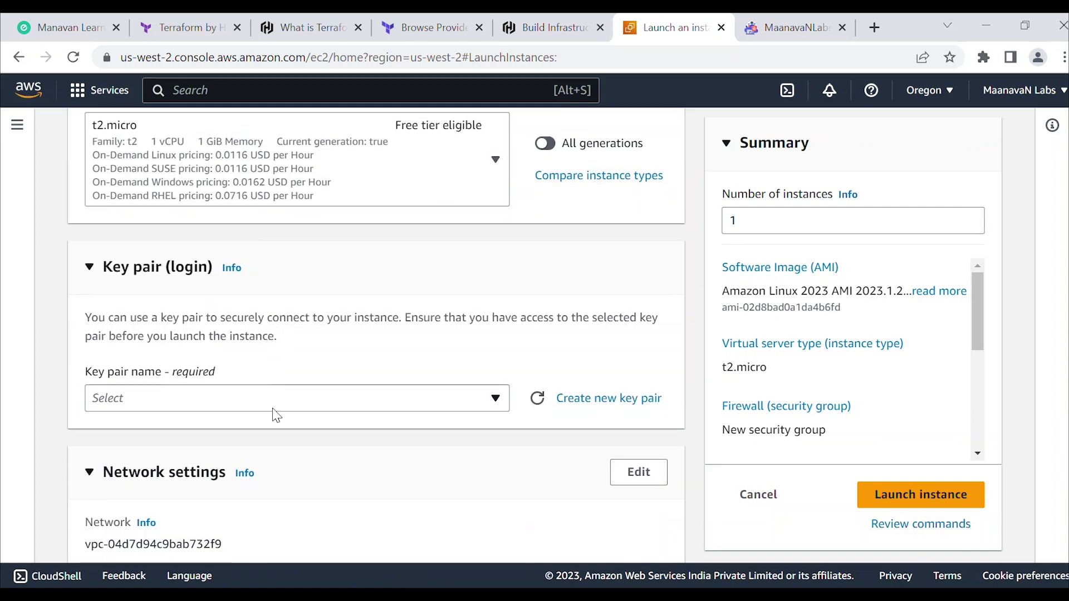
{"action": "scroll", "coordinate": [276, 416], "scroll_direction": "down", "scroll_amount": 3}
{"action": "scroll", "coordinate": [273, 415], "scroll_direction": "down", "scroll_amount": 3}
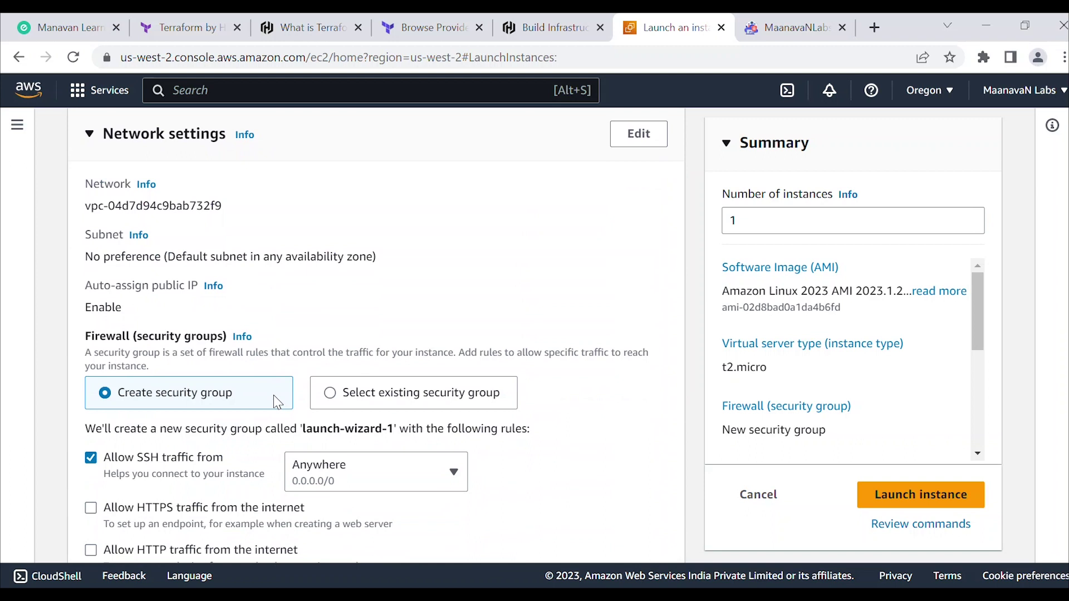
{"action": "scroll", "coordinate": [270, 394], "scroll_direction": "down", "scroll_amount": 8}
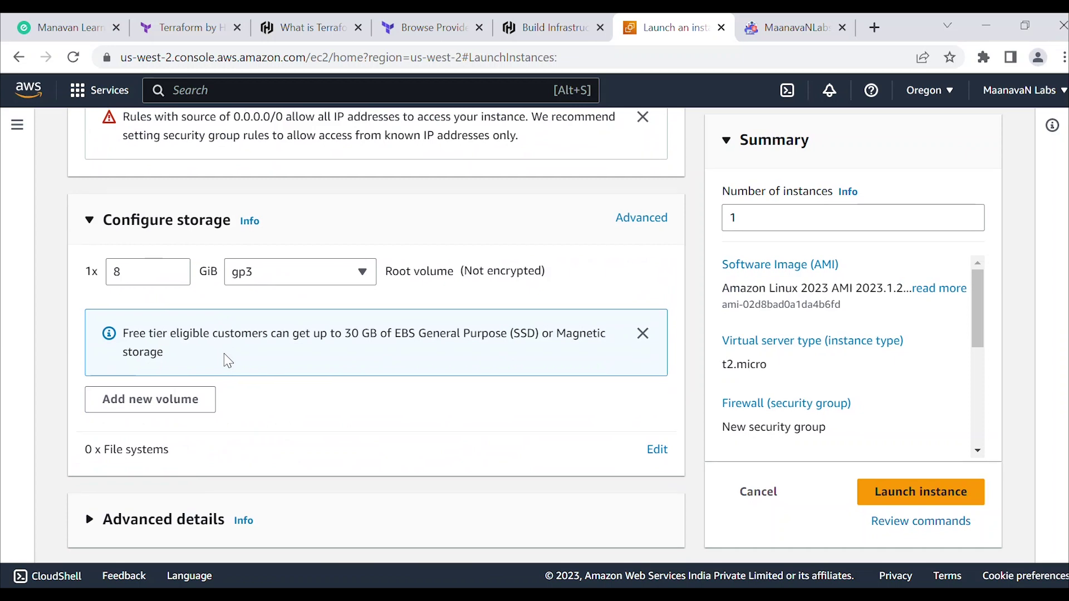
{"action": "scroll", "coordinate": [227, 358], "scroll_direction": "up", "scroll_amount": 5}
{"action": "scroll", "coordinate": [656, 334], "scroll_direction": "down", "scroll_amount": 5}
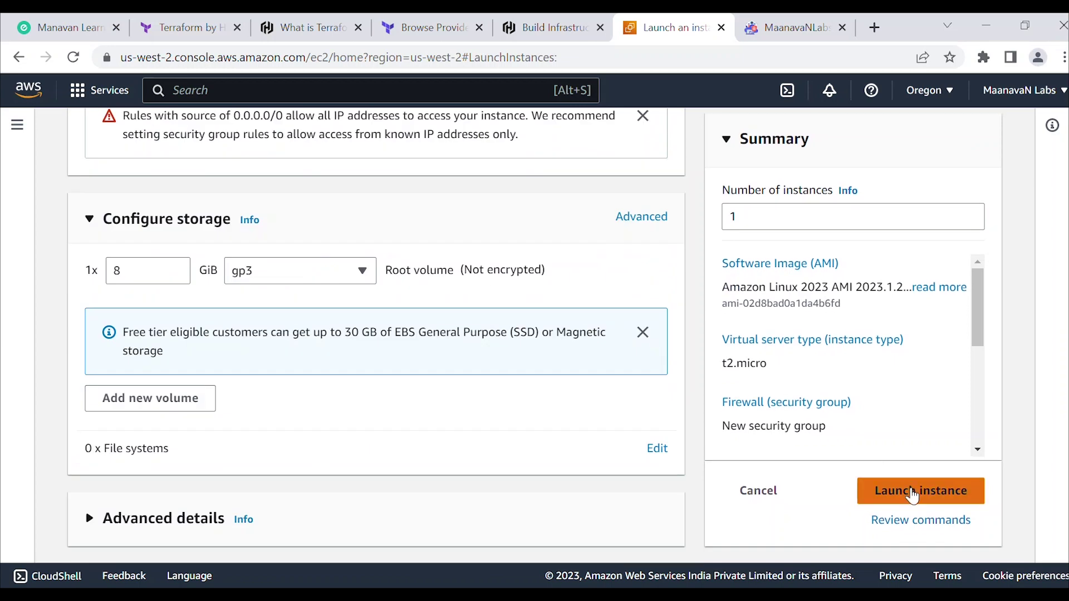
{"action": "scroll", "coordinate": [555, 432], "scroll_direction": "up", "scroll_amount": 5}
{"action": "scroll", "coordinate": [555, 432], "scroll_direction": "up", "scroll_amount": 5}
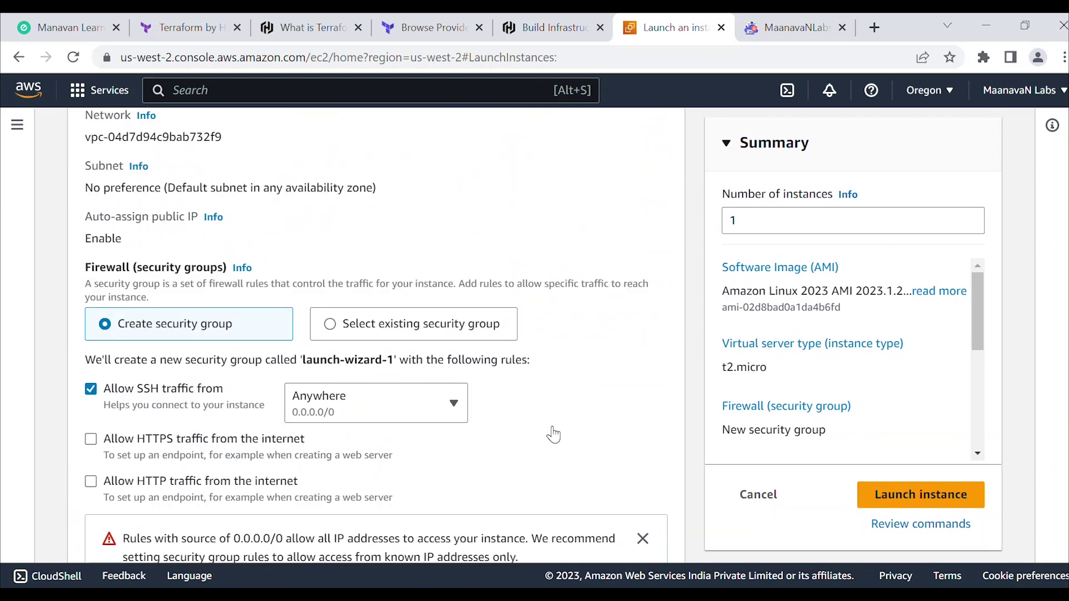
{"action": "scroll", "coordinate": [554, 434], "scroll_direction": "up", "scroll_amount": 15}
{"action": "scroll", "coordinate": [550, 432], "scroll_direction": "up", "scroll_amount": 1}
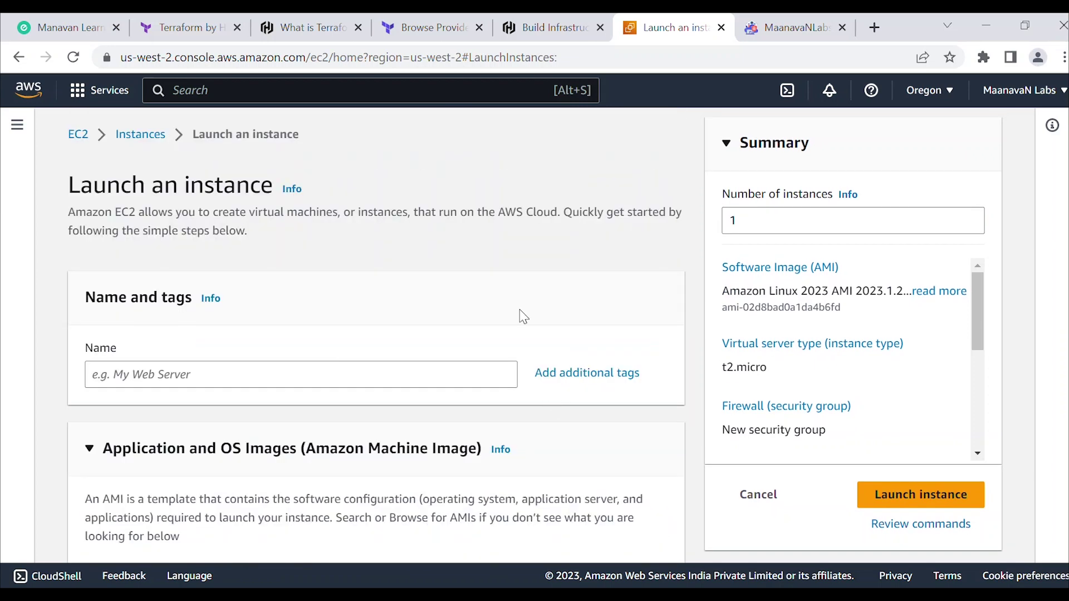
{"action": "left_click", "coordinate": [141, 135]}
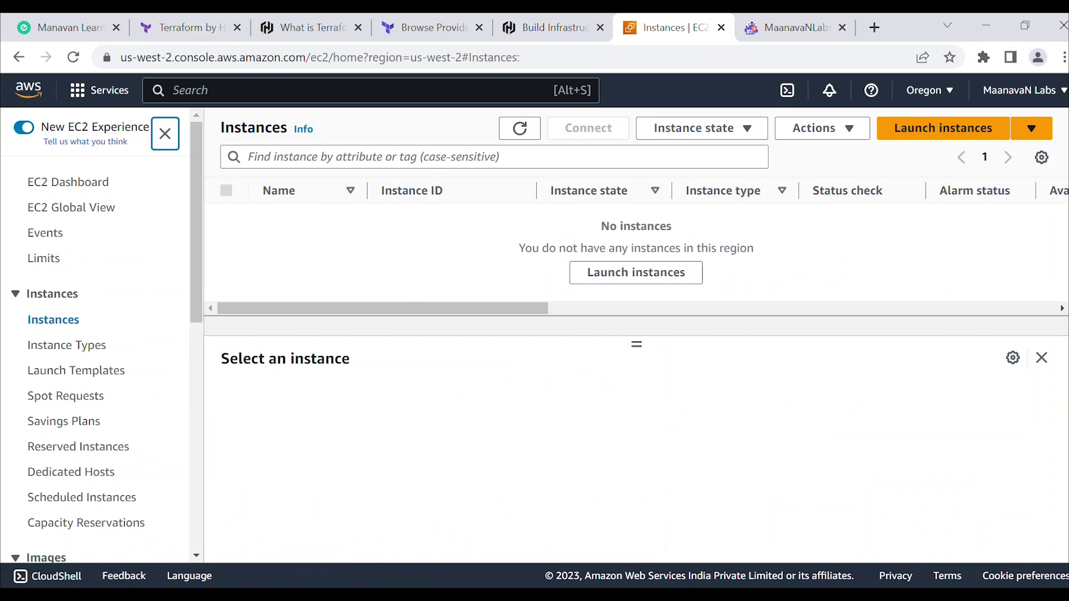
Step: Switch back to Visual Studio Code, clear the terminal output and show the start of main.tf
{"action": "key", "text": "alt+Tab"}
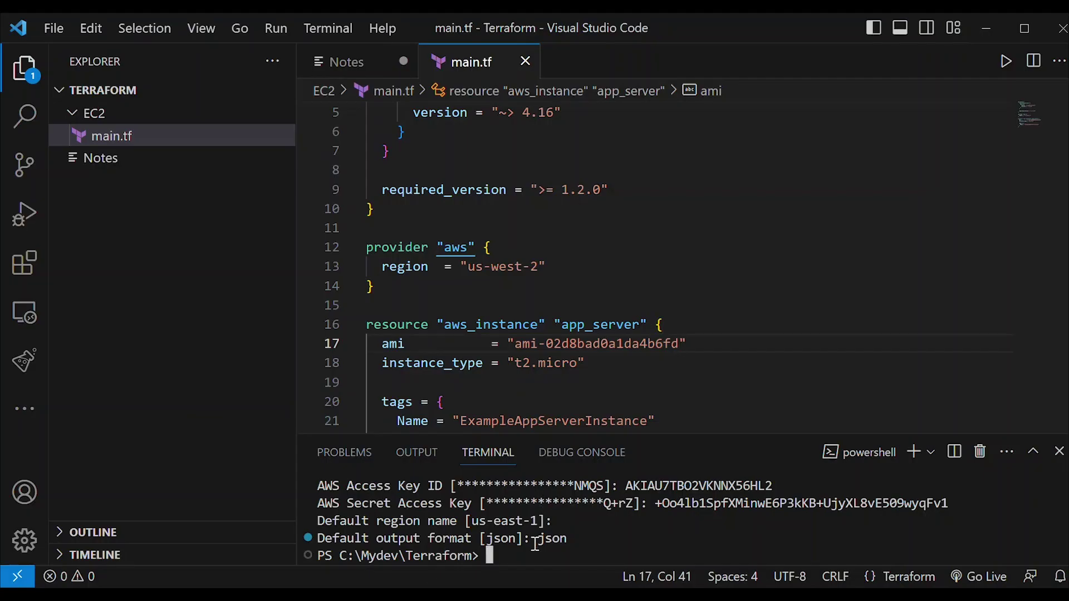
{"action": "type", "text": "cle"}
{"action": "type", "text": "r"}
{"action": "key", "text": "Return"}
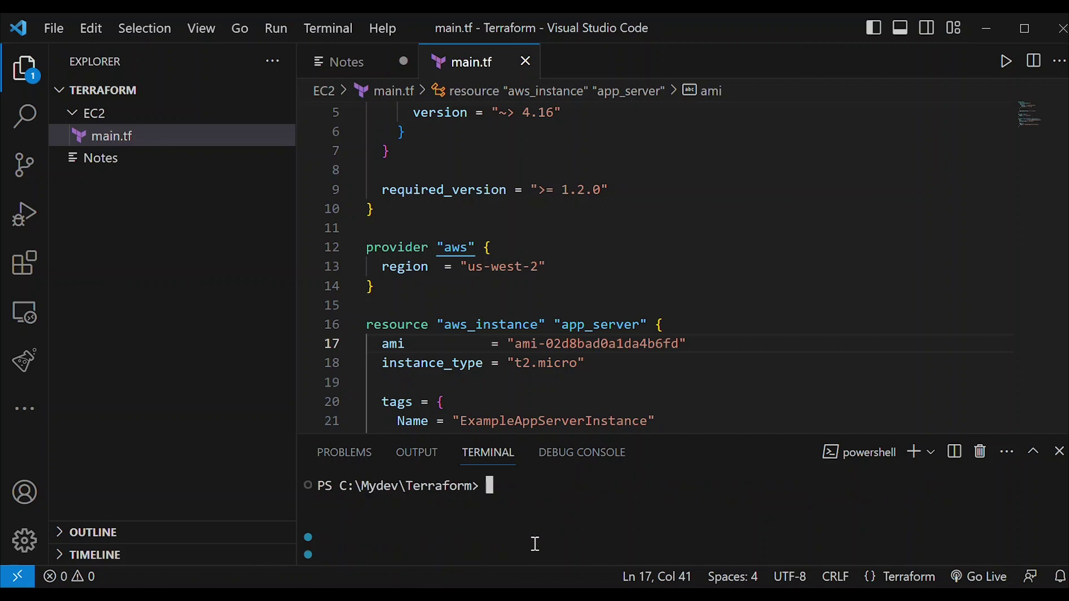
{"action": "scroll", "coordinate": [484, 248], "scroll_direction": "up", "scroll_amount": 2}
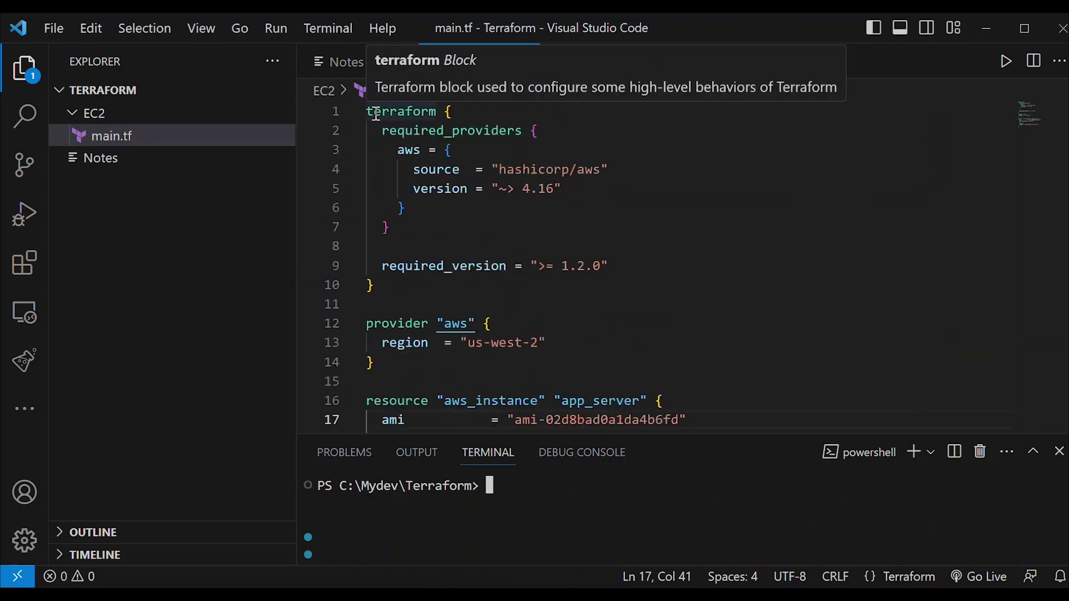
Step: Examine the terraform, provider and resource blocks of main.tf, including the provider's region value
{"action": "left_click_drag", "start_coordinate": [367, 112], "coordinate": [421, 284]}
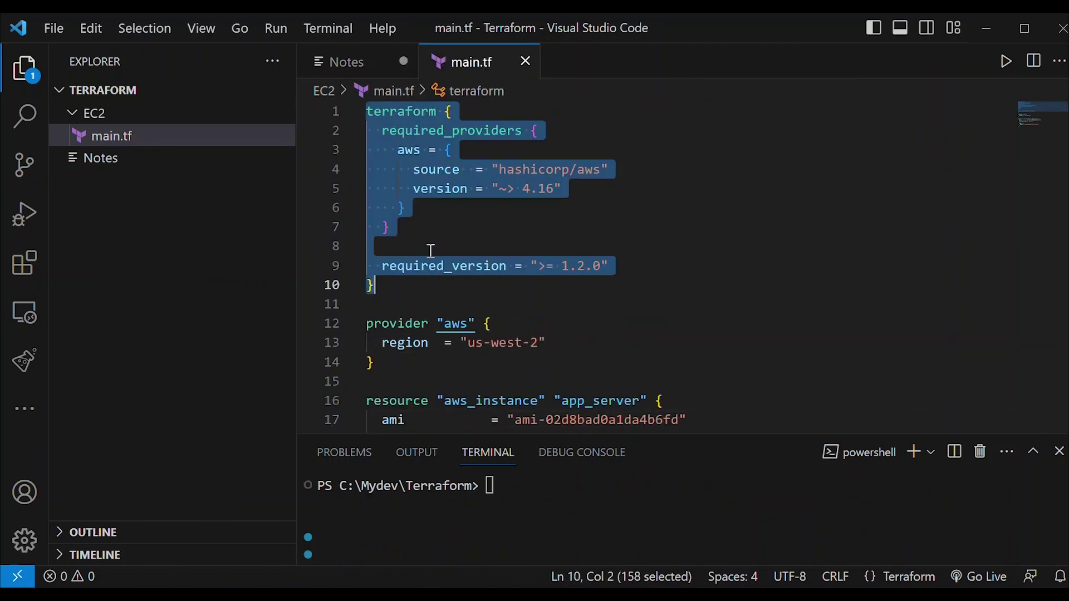
{"action": "scroll", "coordinate": [432, 245], "scroll_direction": "down", "scroll_amount": 3}
{"action": "left_click", "coordinate": [463, 220]}
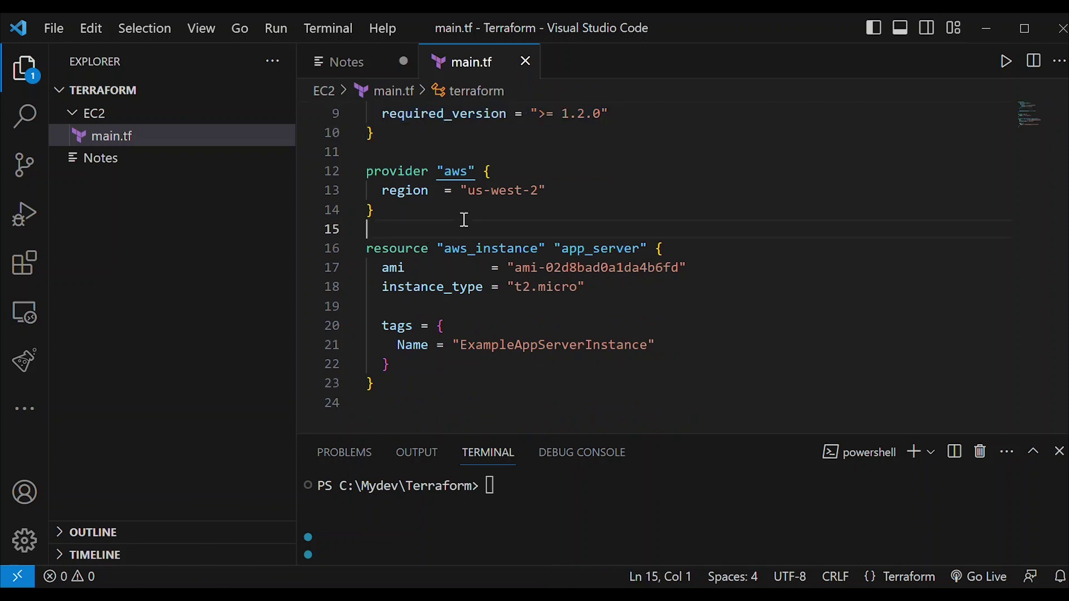
{"action": "double_click", "coordinate": [468, 171]}
{"action": "key", "text": "Down"}
{"action": "key", "text": "Down"}
{"action": "left_click_drag", "start_coordinate": [468, 192], "coordinate": [538, 192]}
{"action": "scroll", "coordinate": [501, 224], "scroll_direction": "down", "scroll_amount": 2}
{"action": "scroll", "coordinate": [502, 224], "scroll_direction": "up", "scroll_amount": 4}
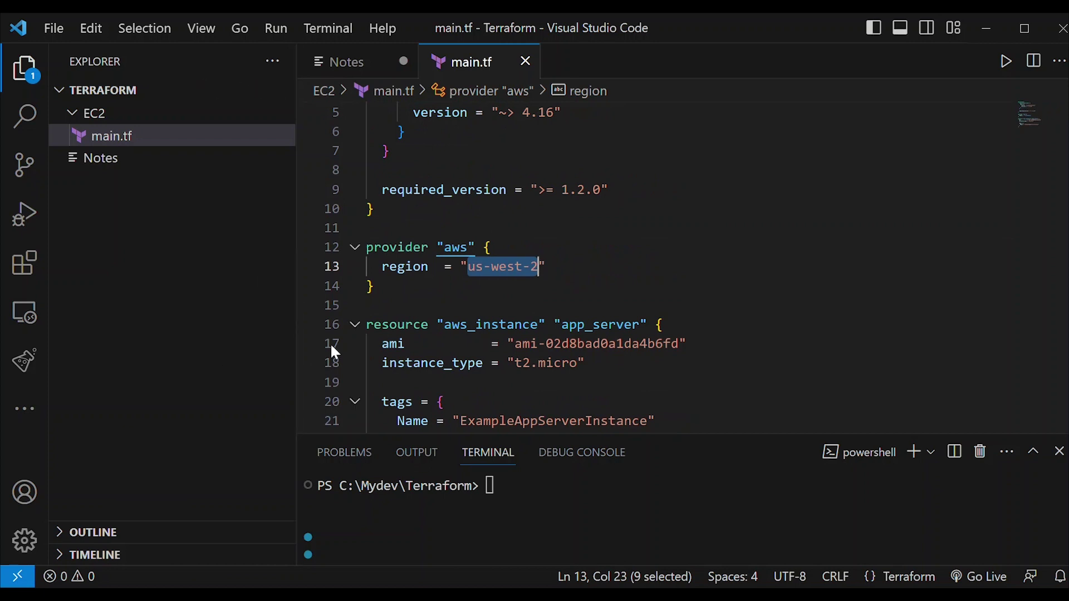
Step: Switch to the browser's maanavanlearncode.com page and look through the premium course cards down to the DevOps Engineer course
{"action": "left_click", "coordinate": [310, 585]}
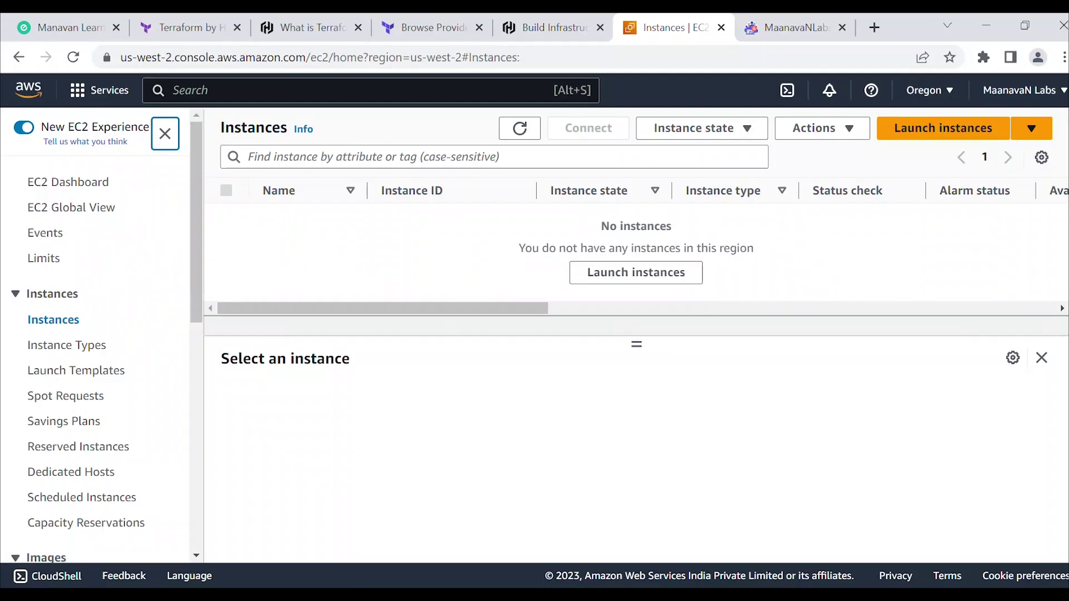
{"action": "left_click", "coordinate": [70, 28]}
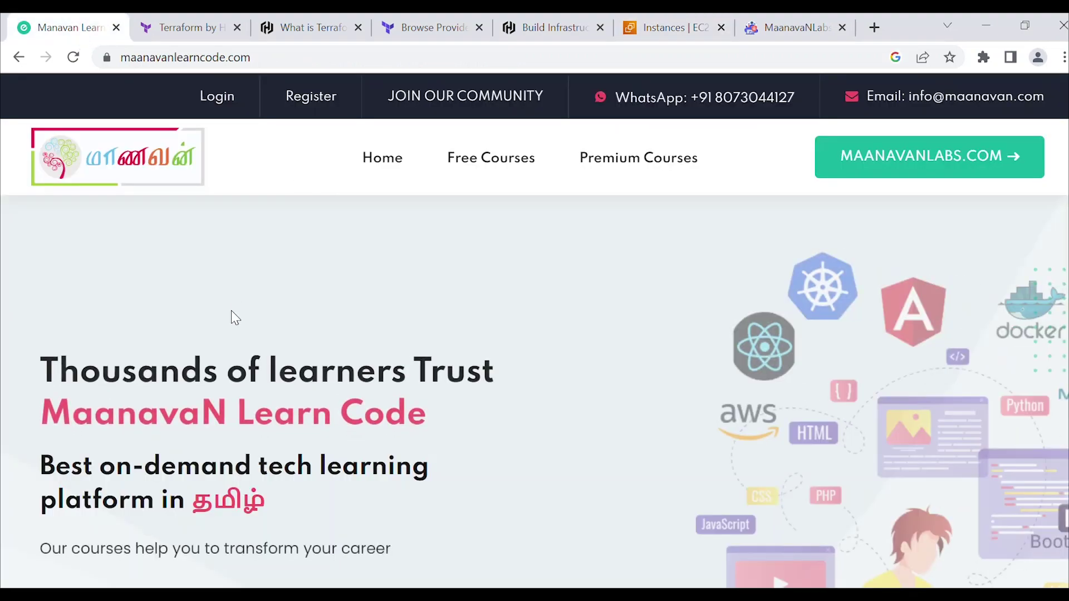
{"action": "scroll", "coordinate": [234, 312], "scroll_direction": "down", "scroll_amount": 7}
{"action": "scroll", "coordinate": [233, 314], "scroll_direction": "down", "scroll_amount": 10}
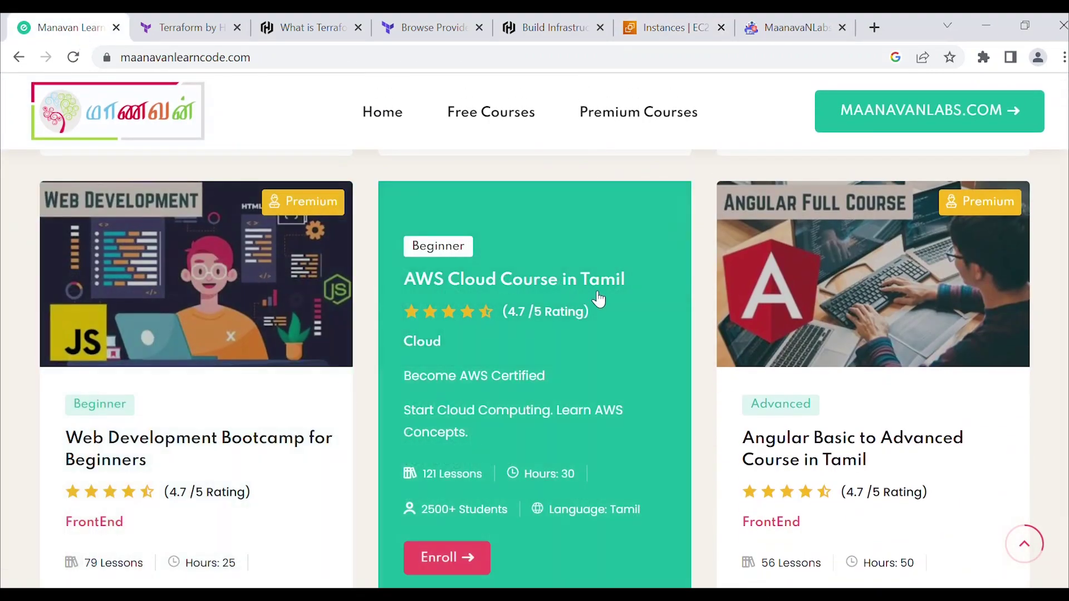
{"action": "scroll", "coordinate": [630, 340], "scroll_direction": "up", "scroll_amount": 7}
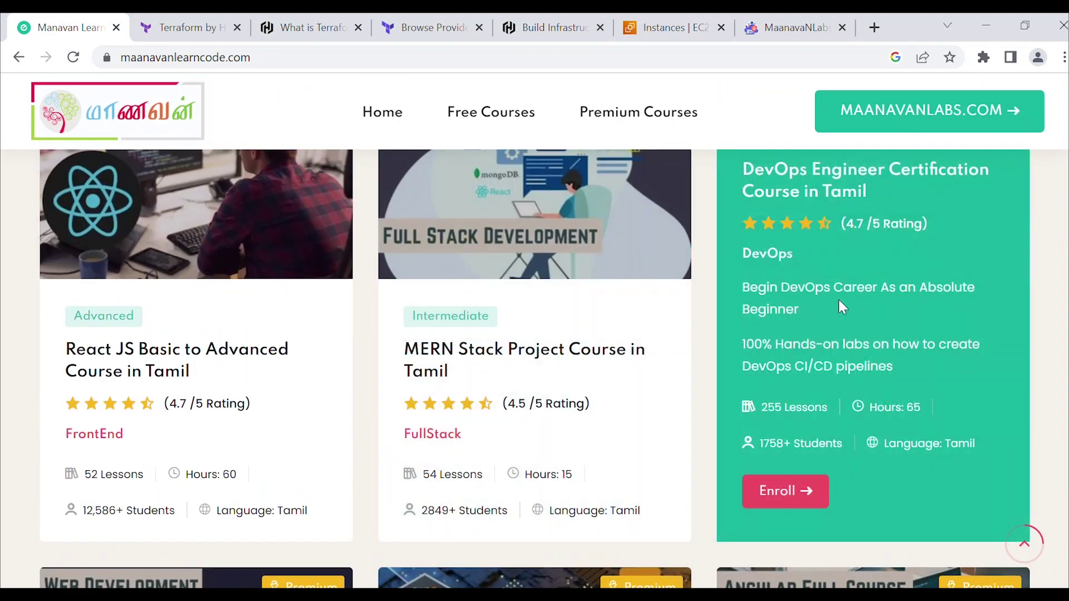
{"action": "scroll", "coordinate": [862, 324], "scroll_direction": "up", "scroll_amount": 2}
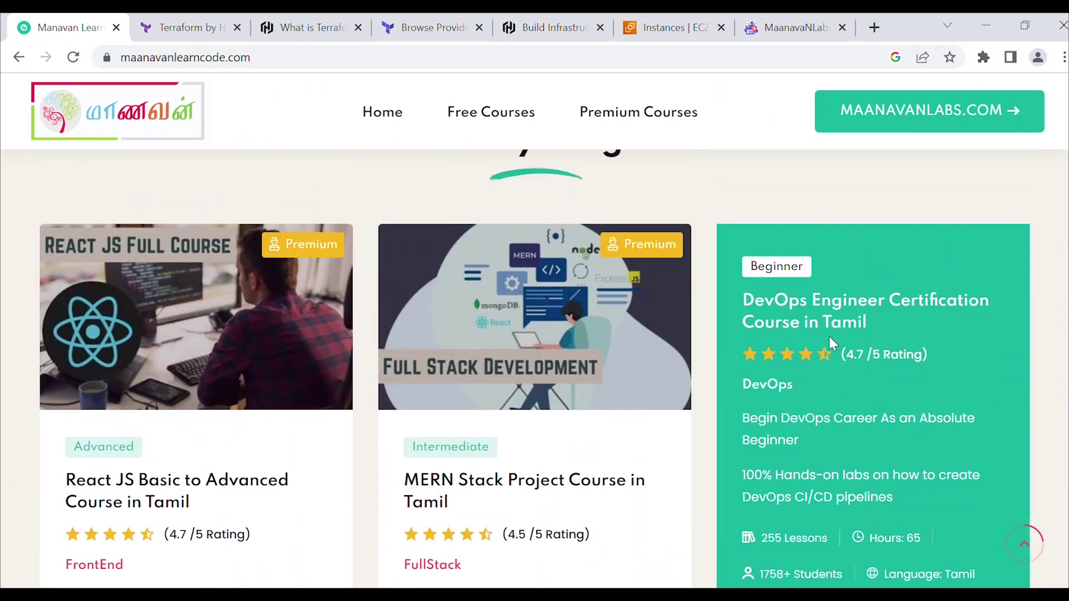
{"action": "scroll", "coordinate": [896, 348], "scroll_direction": "down", "scroll_amount": 5}
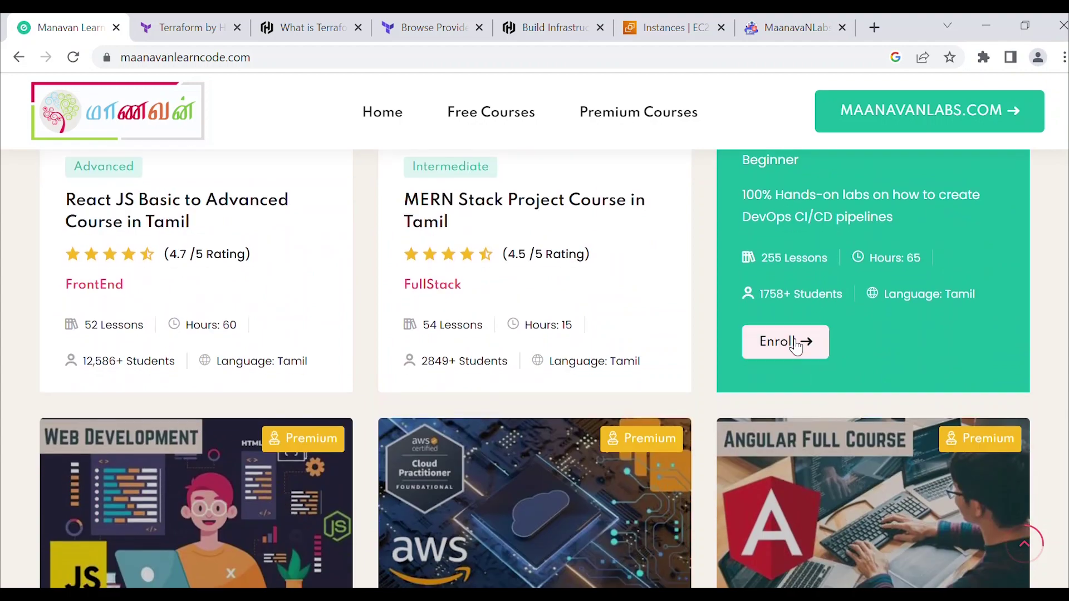
Step: Open the DevOps Engineer Certification Course page, examine its highlights and syllabus, and return to the site's course list
{"action": "left_click", "coordinate": [780, 342]}
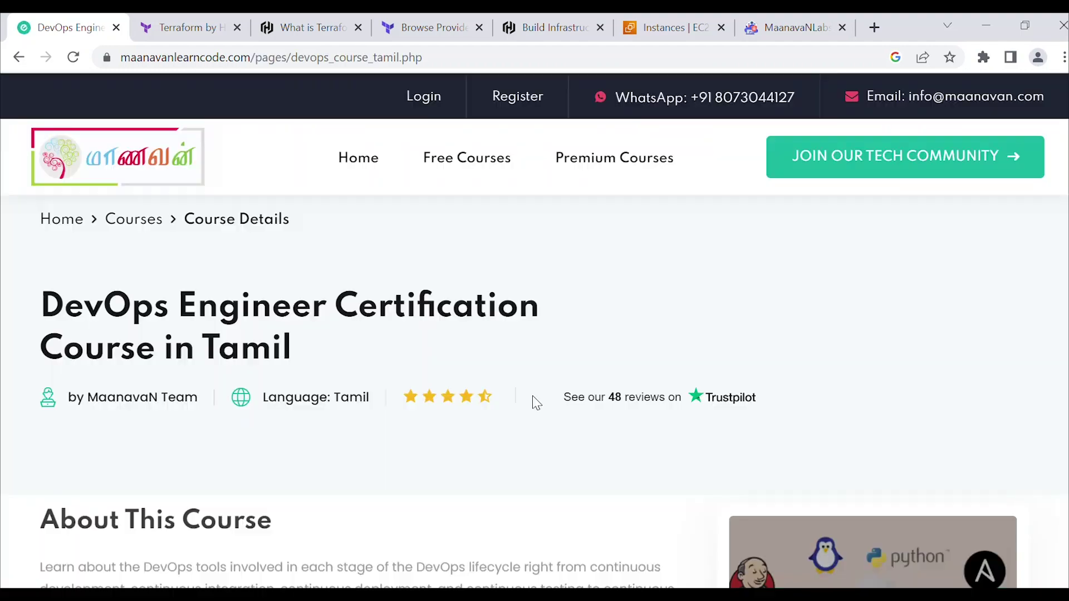
{"action": "scroll", "coordinate": [532, 401], "scroll_direction": "down", "scroll_amount": 10}
{"action": "scroll", "coordinate": [526, 401], "scroll_direction": "down", "scroll_amount": 10}
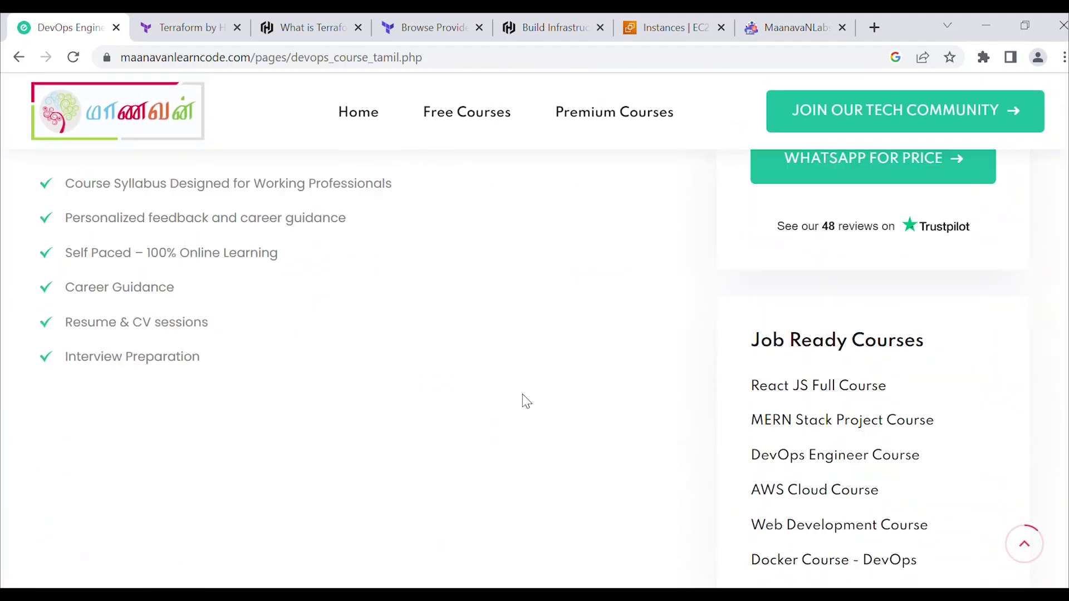
{"action": "scroll", "coordinate": [524, 400], "scroll_direction": "up", "scroll_amount": 10}
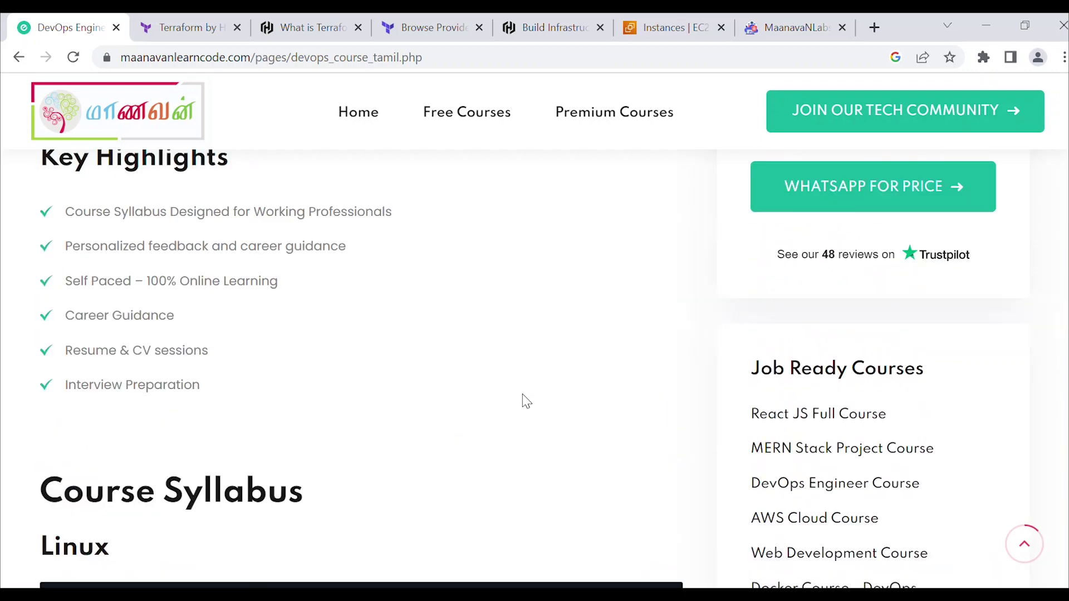
{"action": "left_click", "coordinate": [35, 119]}
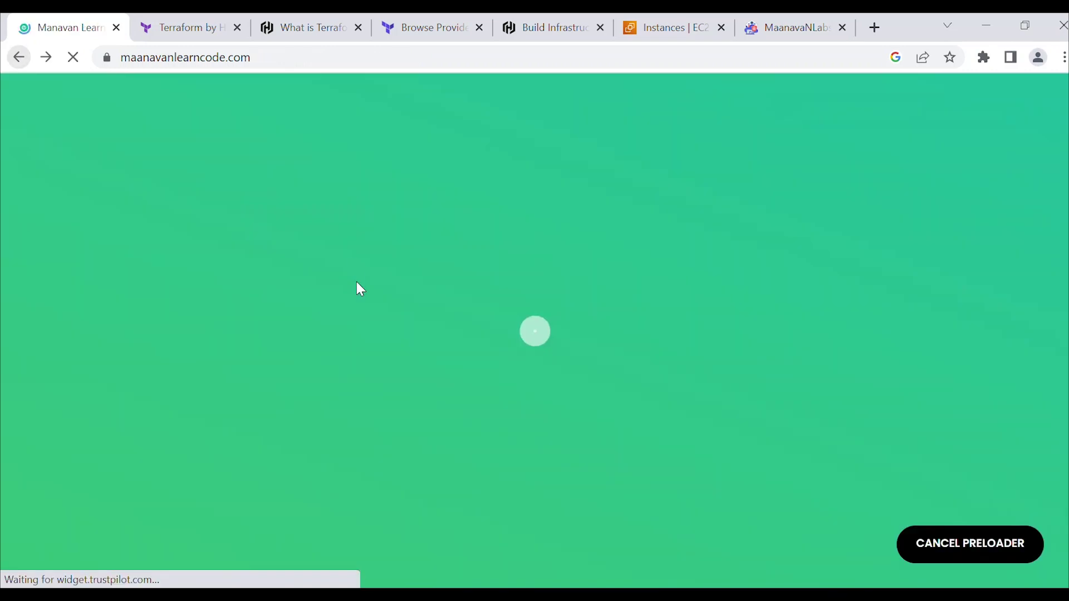
{"action": "scroll", "coordinate": [357, 284], "scroll_direction": "down", "scroll_amount": 5}
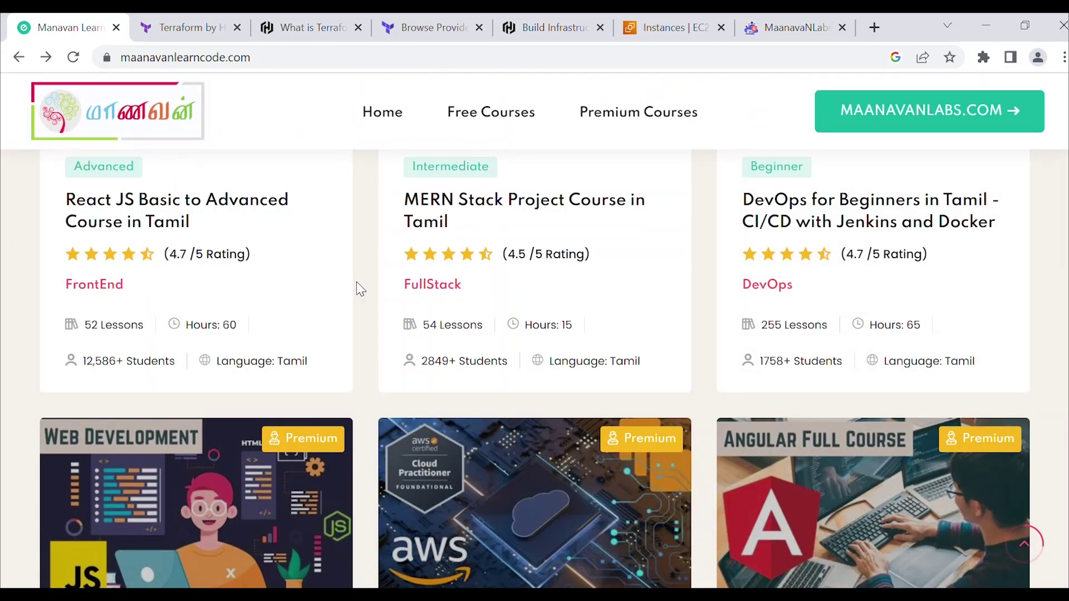
{"action": "scroll", "coordinate": [357, 284], "scroll_direction": "down", "scroll_amount": 1}
{"action": "scroll", "coordinate": [360, 288], "scroll_direction": "down", "scroll_amount": 3}
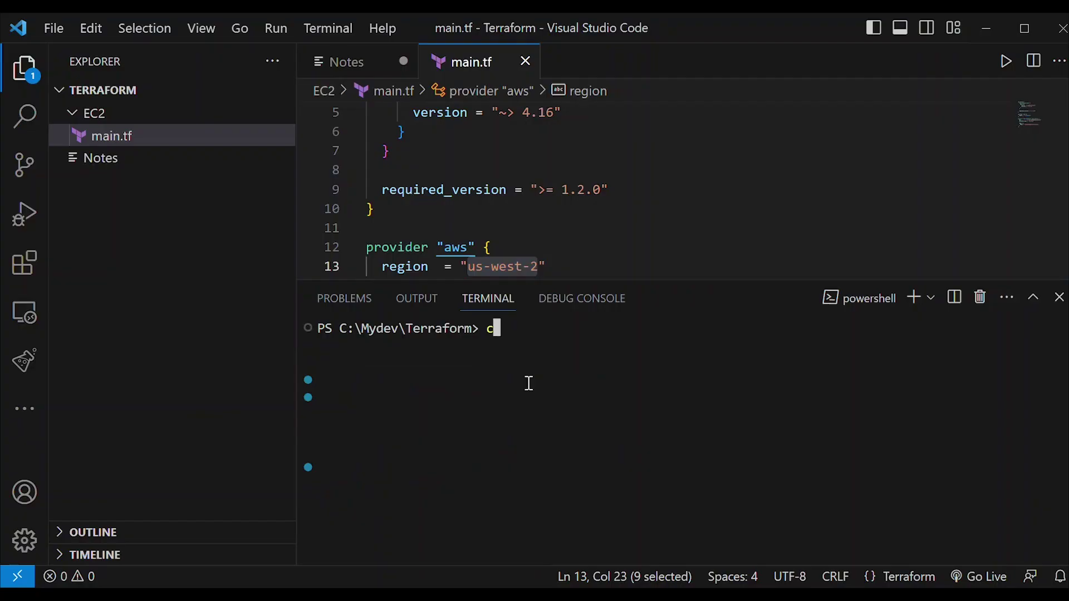
Step: Return to Visual Studio Code, change the terminal's directory to EC2 and run "terraform init" there
{"action": "type", "text": "d Ec"}
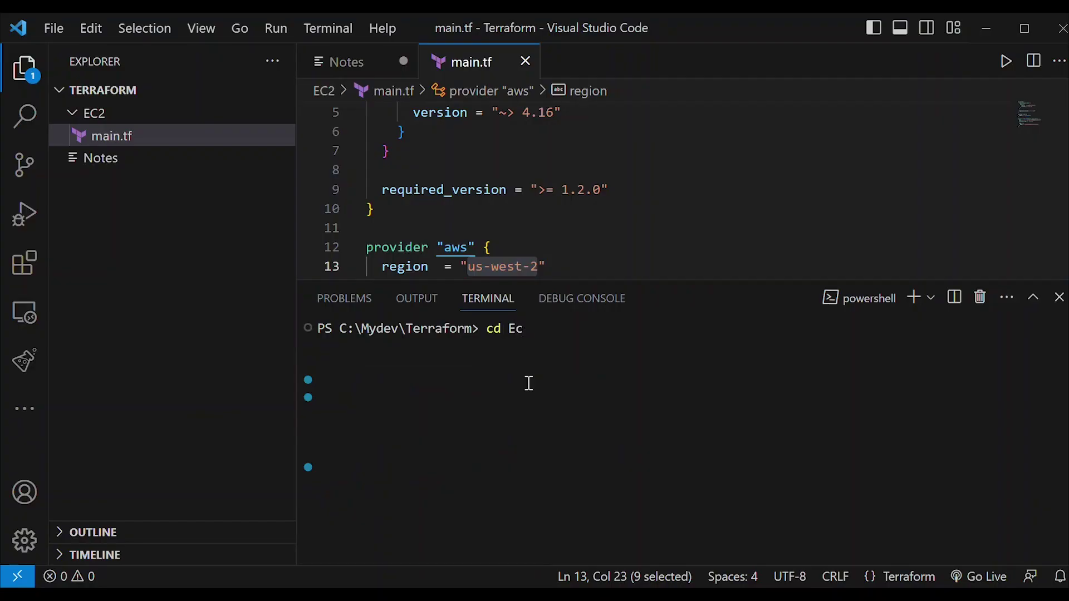
{"action": "key", "text": "Tab"}
{"action": "key", "text": "Return"}
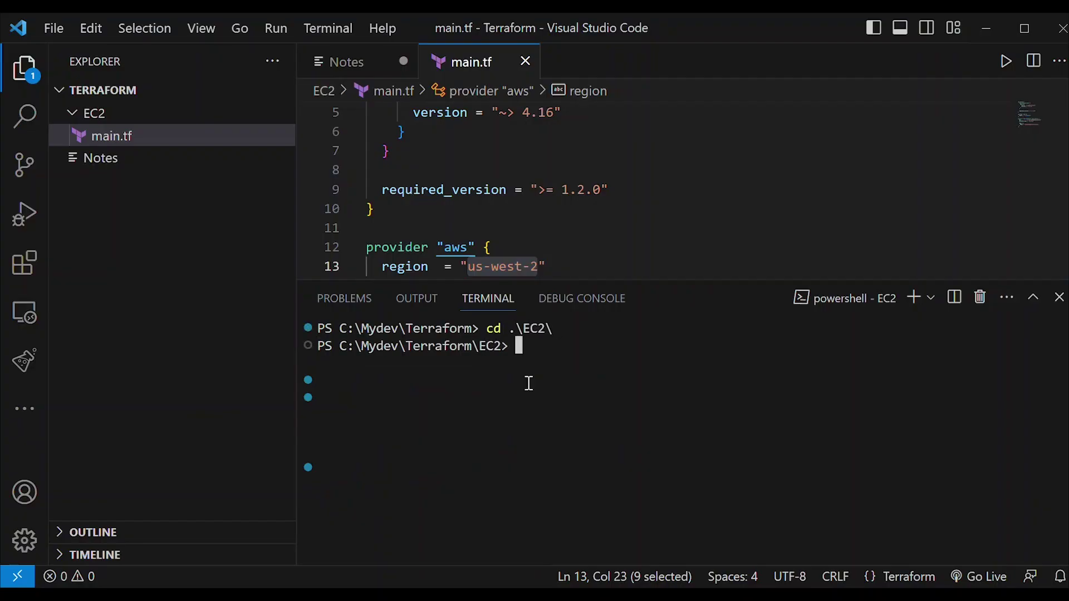
{"action": "type", "text": "terraform "}
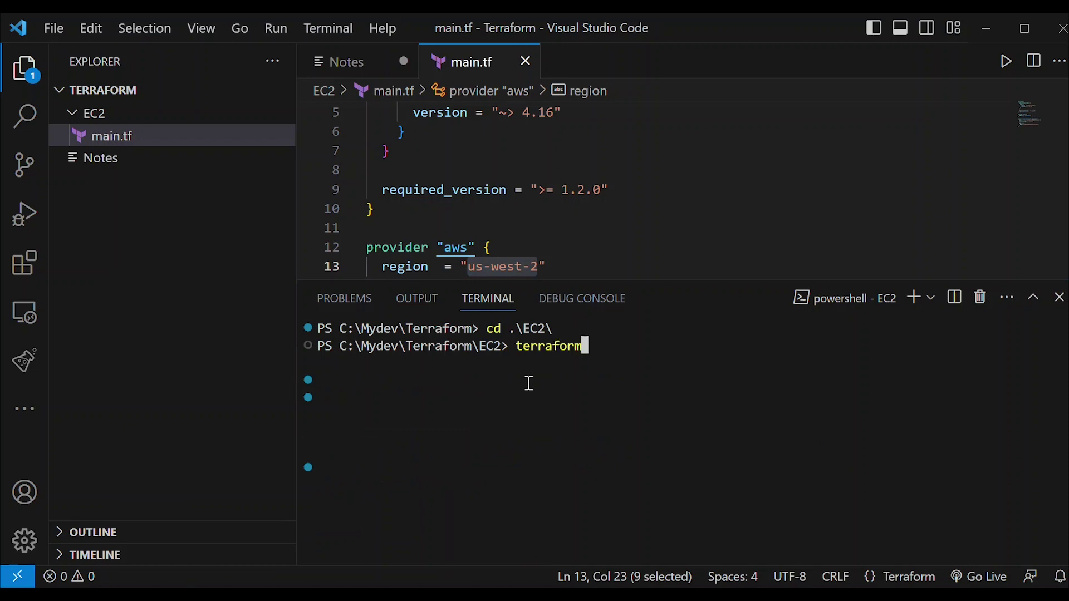
{"action": "type", "text": "init"}
{"action": "key", "text": "Return"}
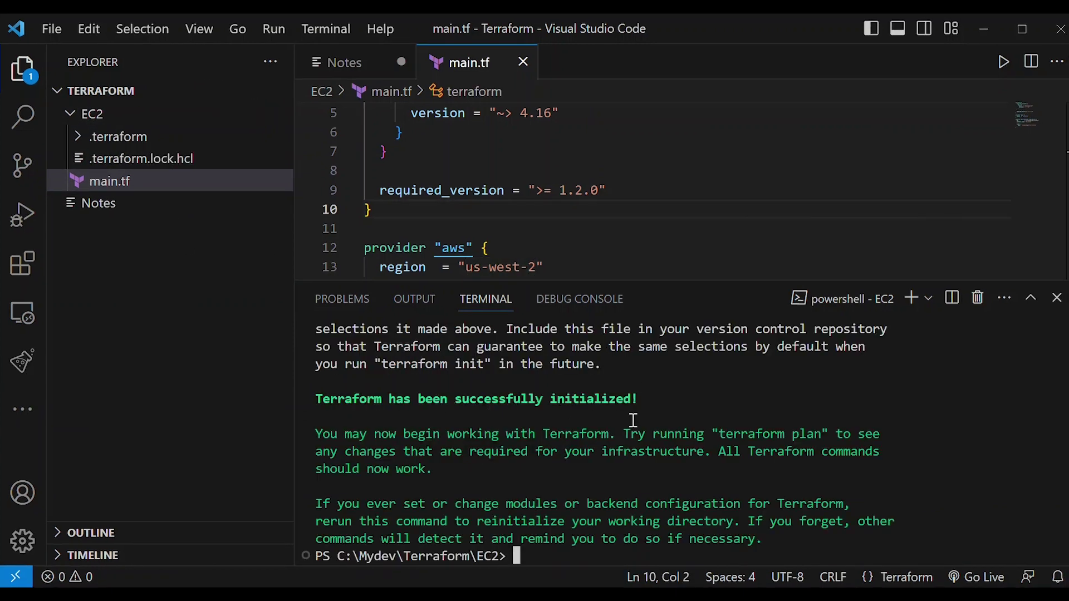
Step: Clear the terminal output and check the configuration with "terraform validate"
{"action": "type", "text": "clear"}
{"action": "key", "text": "Return"}
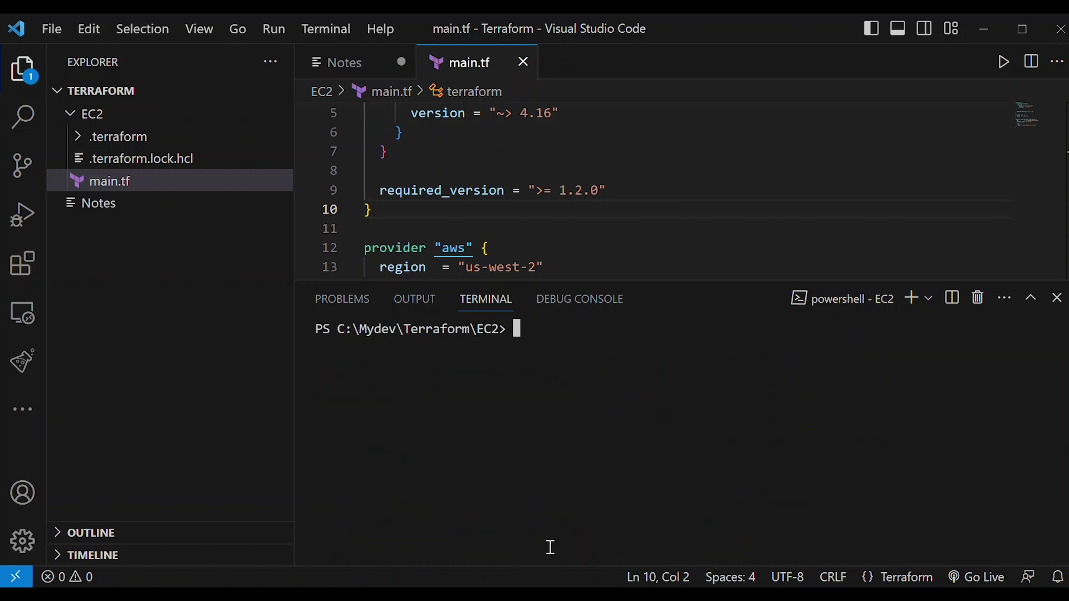
{"action": "key", "text": "Up"}
{"action": "key", "text": "Up"}
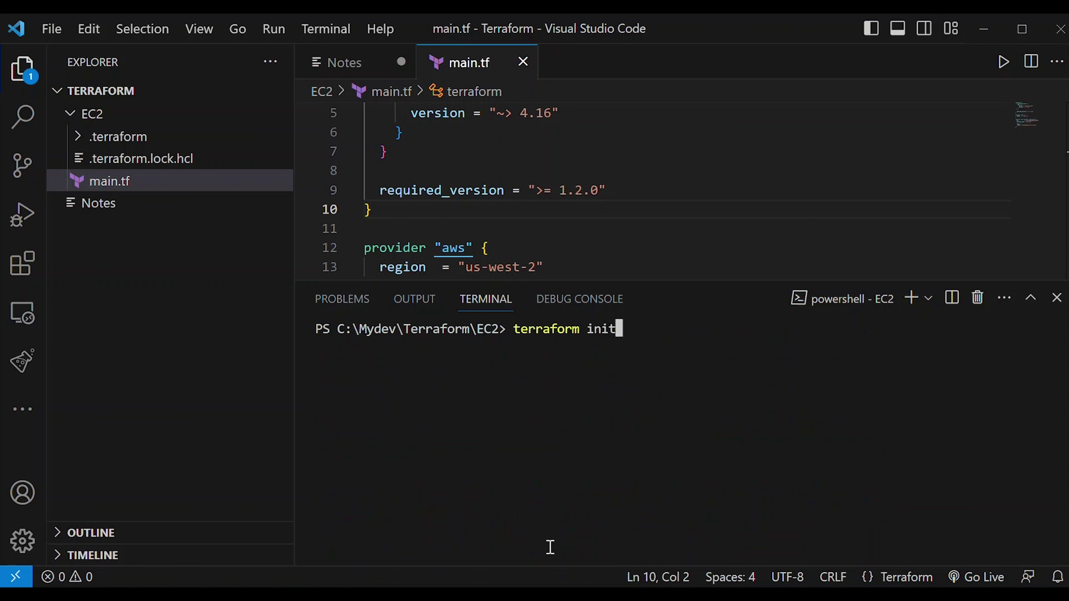
{"action": "key", "text": "BackSpace"}
{"action": "key", "text": "BackSpace"}
{"action": "key", "text": "BackSpace"}
{"action": "key", "text": "BackSpace"}
{"action": "type", "text": "validate"}
{"action": "key", "text": "Return"}
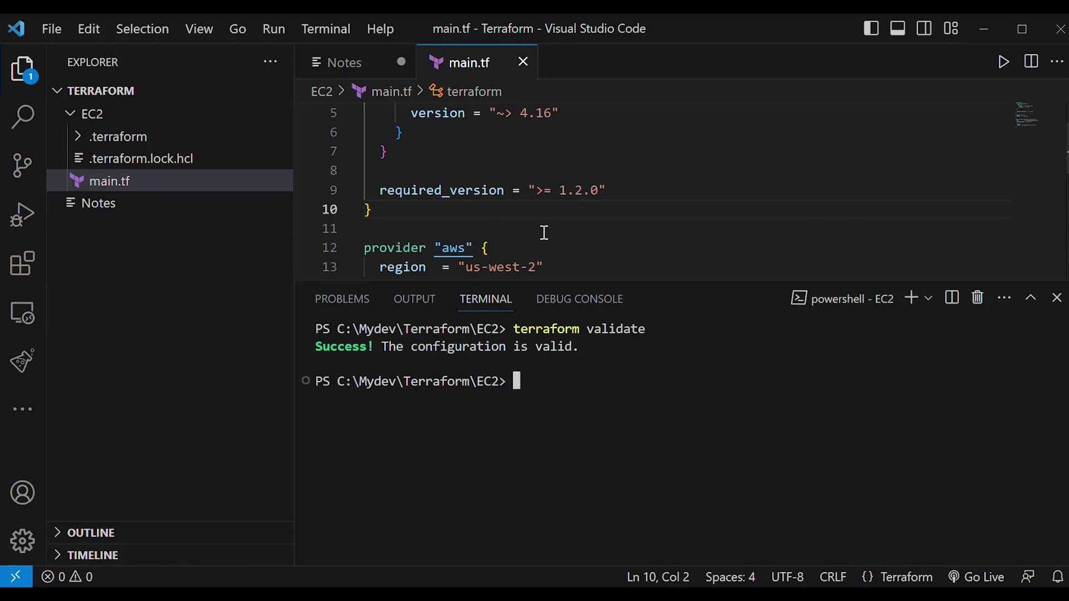
Step: Run "terraform plan" in the EC2 folder and examine the plan's summary line
{"action": "key", "text": "Up"}
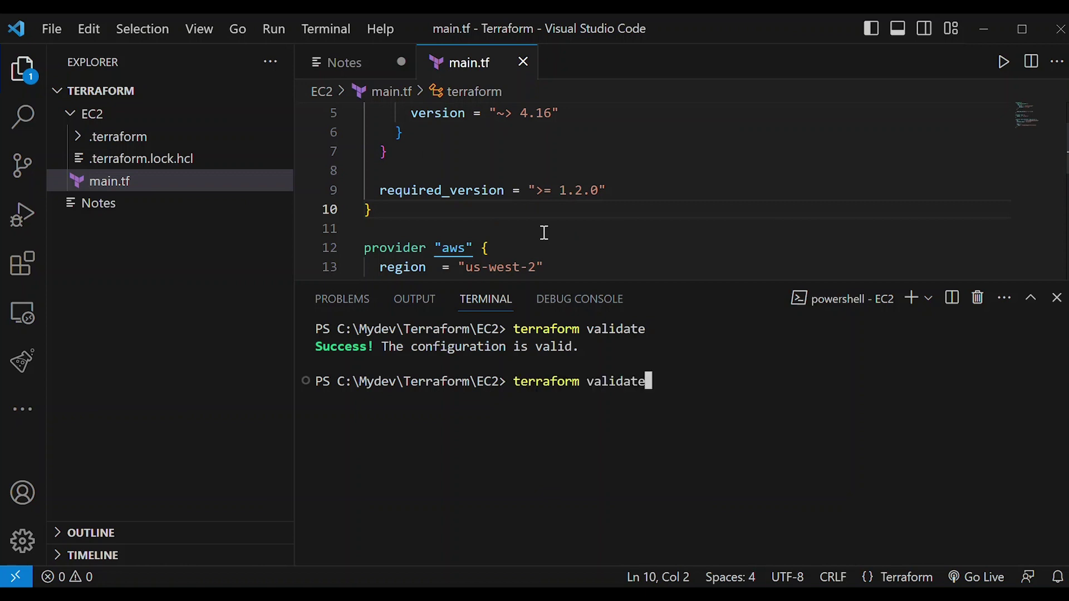
{"action": "key", "text": "BackSpace"}
{"action": "key", "text": "BackSpace"}
{"action": "key", "text": "BackSpace"}
{"action": "key", "text": "BackSpace"}
{"action": "key", "text": "BackSpace"}
{"action": "key", "text": "BackSpace"}
{"action": "key", "text": "BackSpace"}
{"action": "key", "text": "BackSpace"}
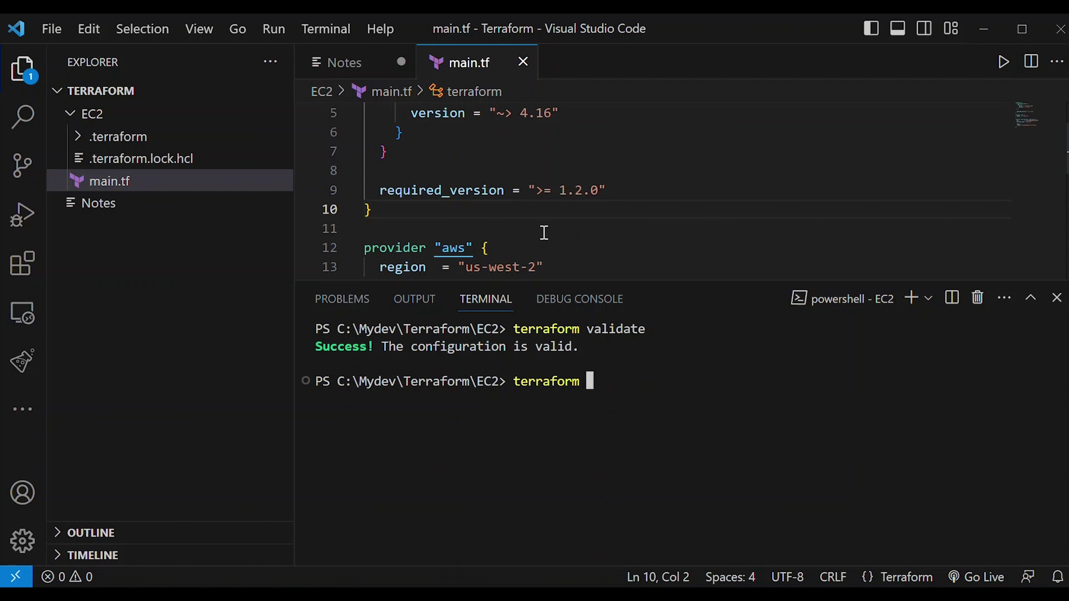
{"action": "type", "text": "plan"}
{"action": "key", "text": "Return"}
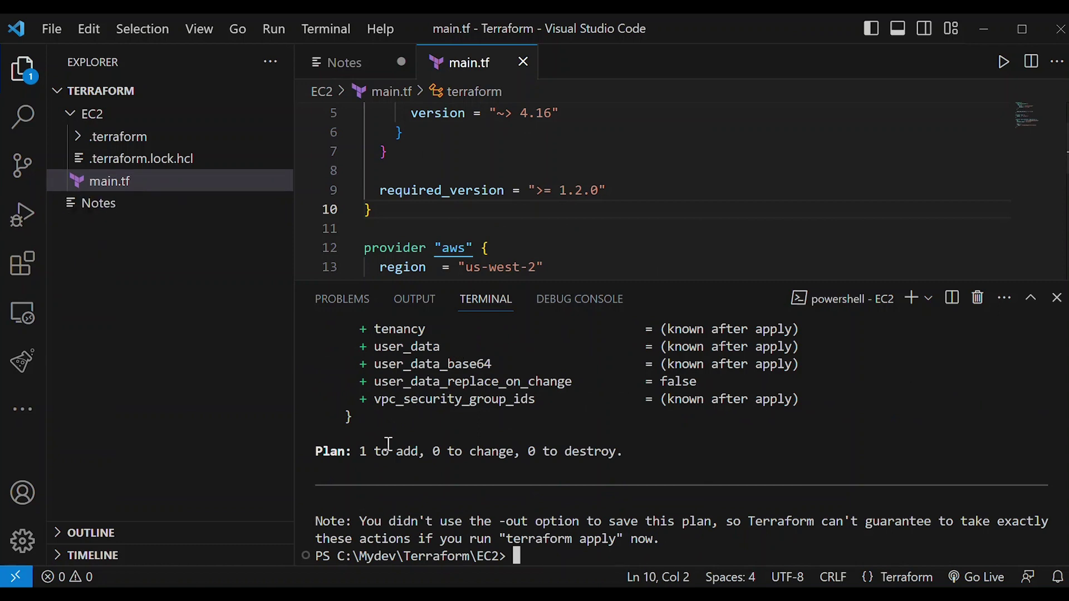
{"action": "left_click_drag", "start_coordinate": [369, 455], "coordinate": [362, 454]}
Step: Clear the terminal, run "terraform apply" and approve the planned actions with "yes"
{"action": "type", "text": "clear"}
{"action": "key", "text": "Return"}
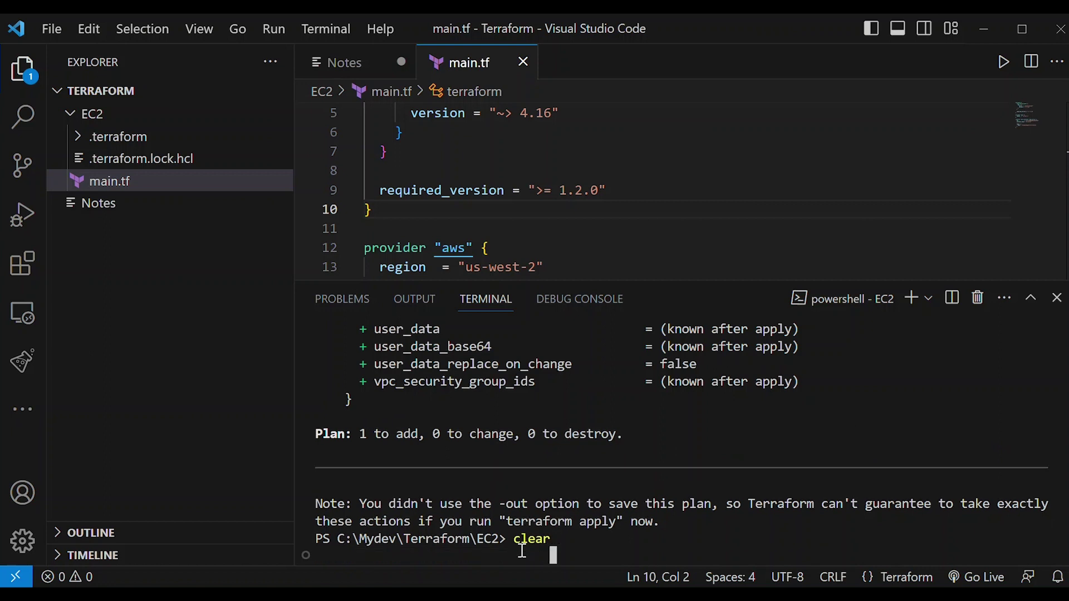
{"action": "type", "text": "terraform plan"}
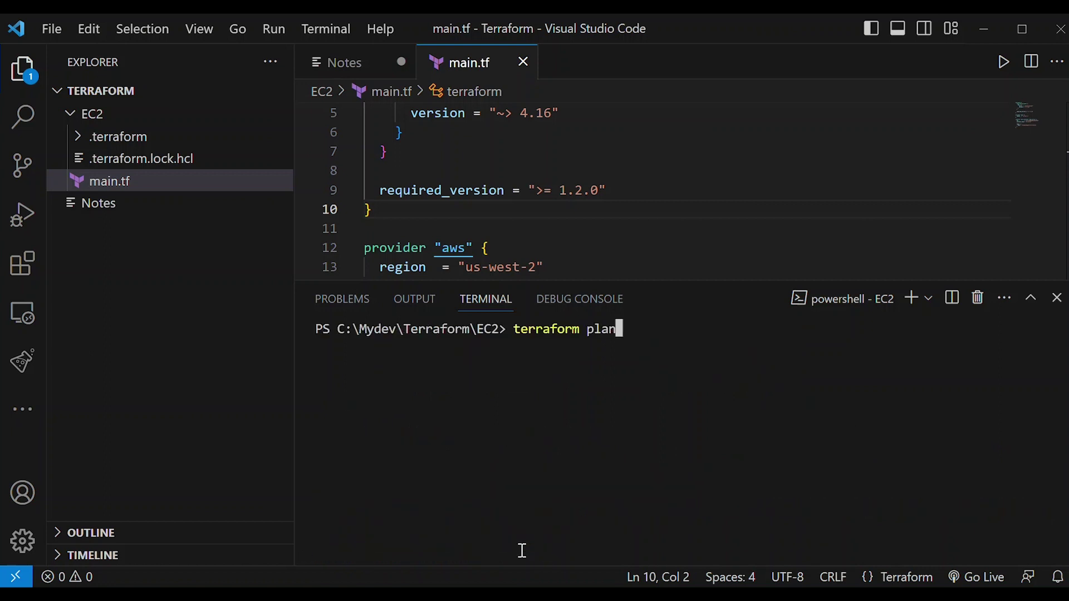
{"action": "key", "text": "BackSpace"}
{"action": "key", "text": "BackSpace"}
{"action": "key", "text": "BackSpace"}
{"action": "type", "text": "apply"}
{"action": "key", "text": "Return"}
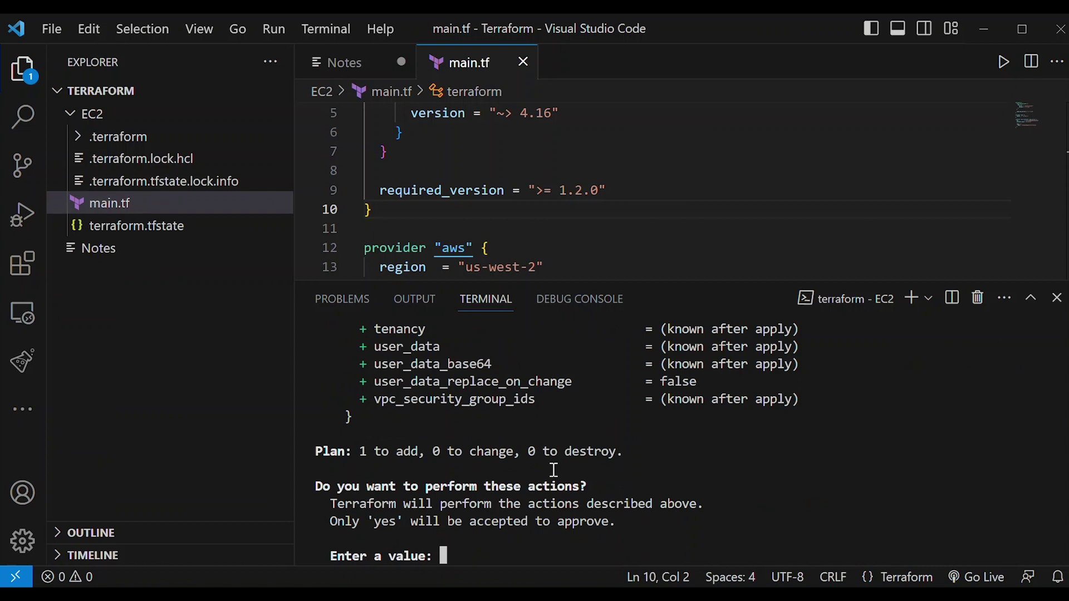
{"action": "type", "text": "yes"}
{"action": "key", "text": "Return"}
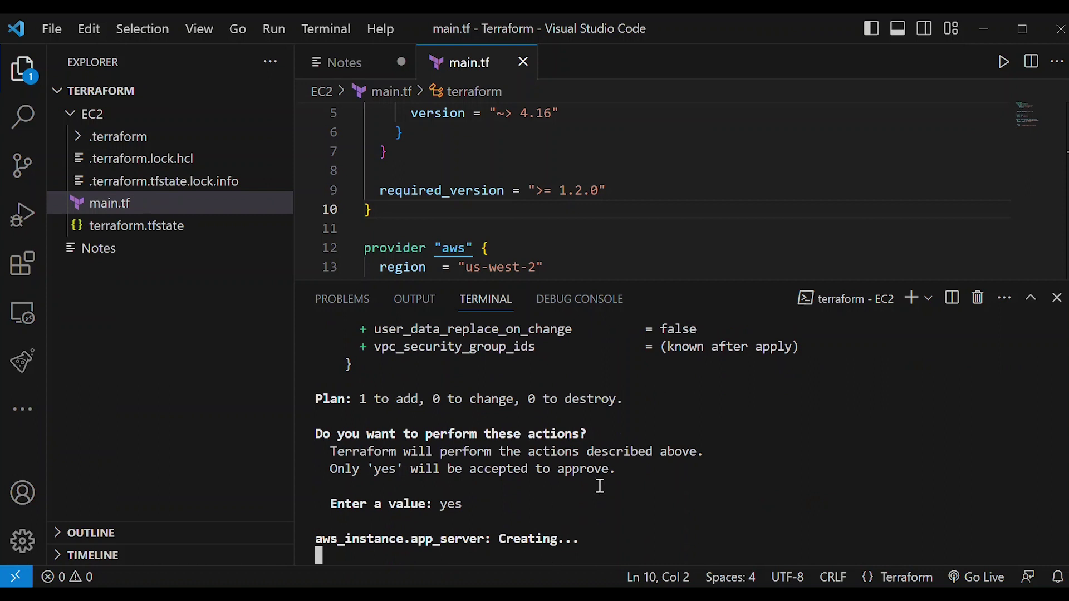
Step: Switch to the AWS console, refresh the EC2 instances list, select the new instance and widen the Name column to show its full name
{"action": "key", "text": "alt+Tab"}
{"action": "left_click", "coordinate": [535, 134]}
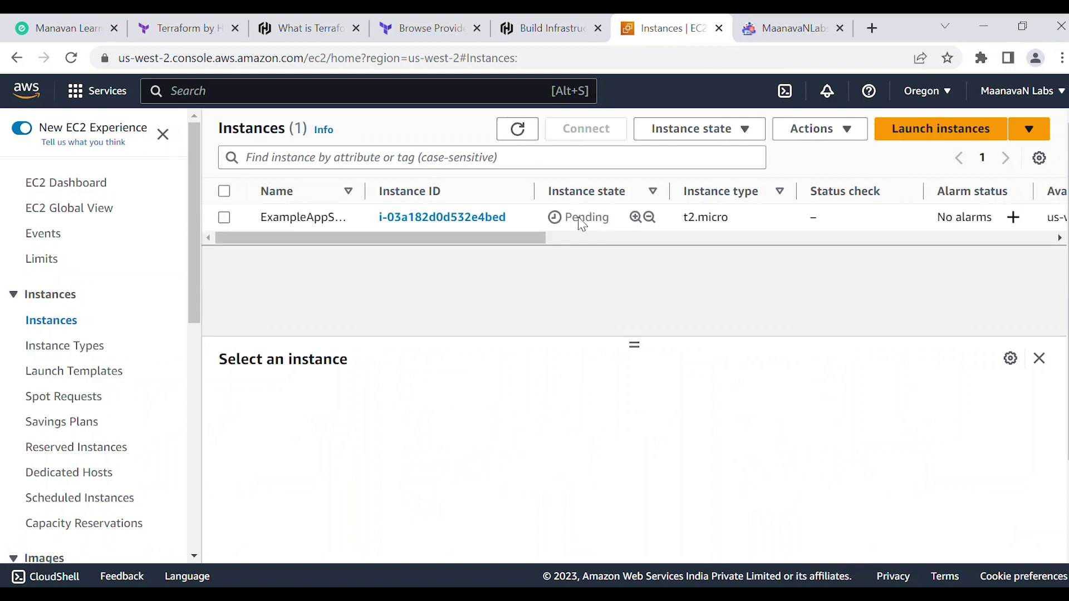
{"action": "double_click", "coordinate": [582, 217]}
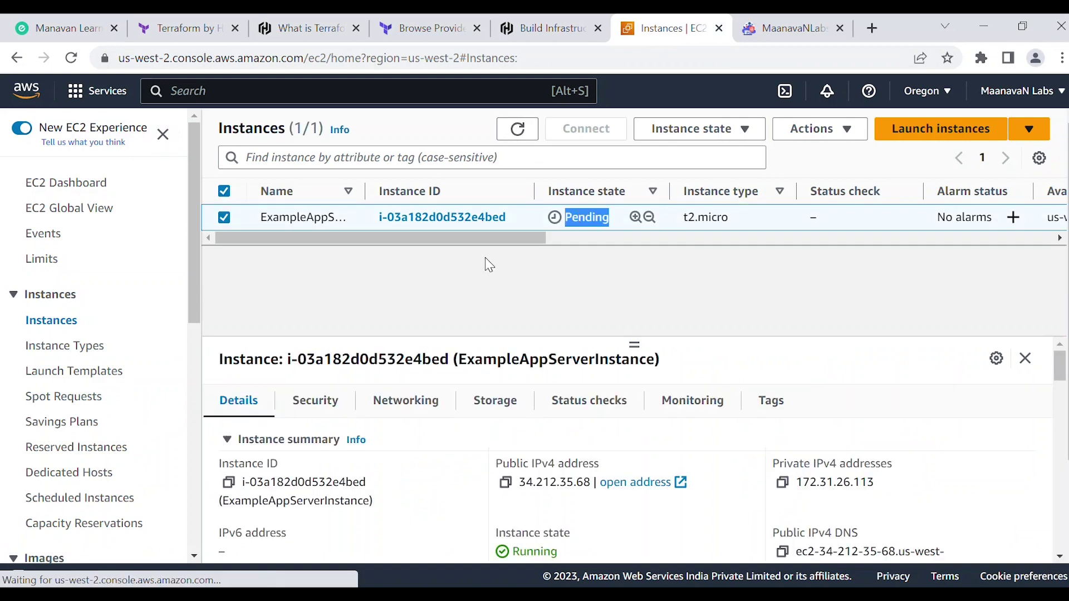
{"action": "left_click_drag", "start_coordinate": [365, 191], "coordinate": [458, 222]}
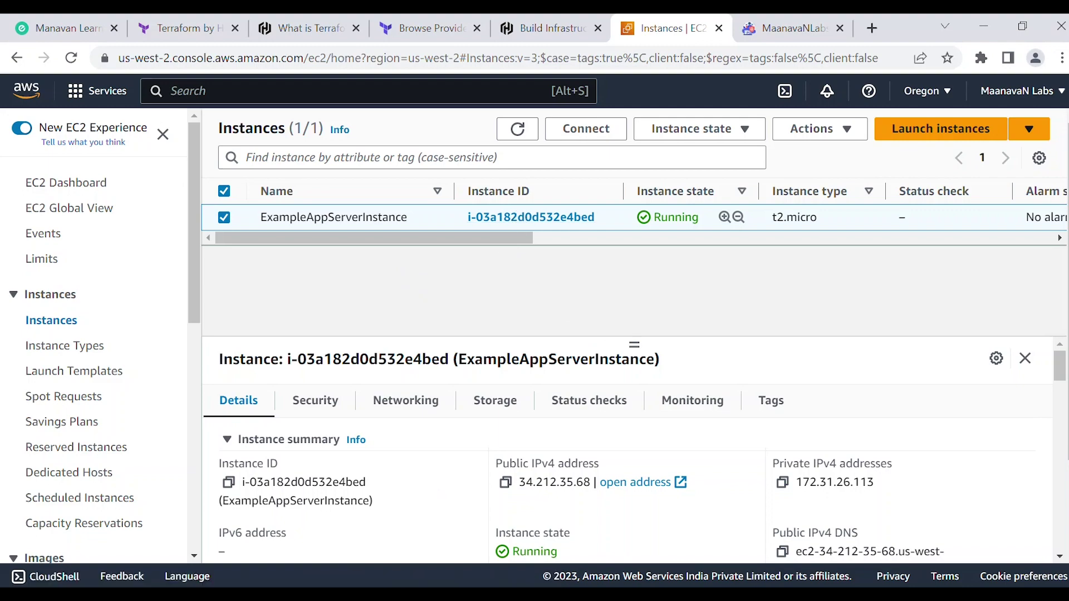
Step: Return to Visual Studio Code to clear the terminal output, and switch back to the EC2 instances list in the browser
{"action": "key", "text": "alt+Tab"}
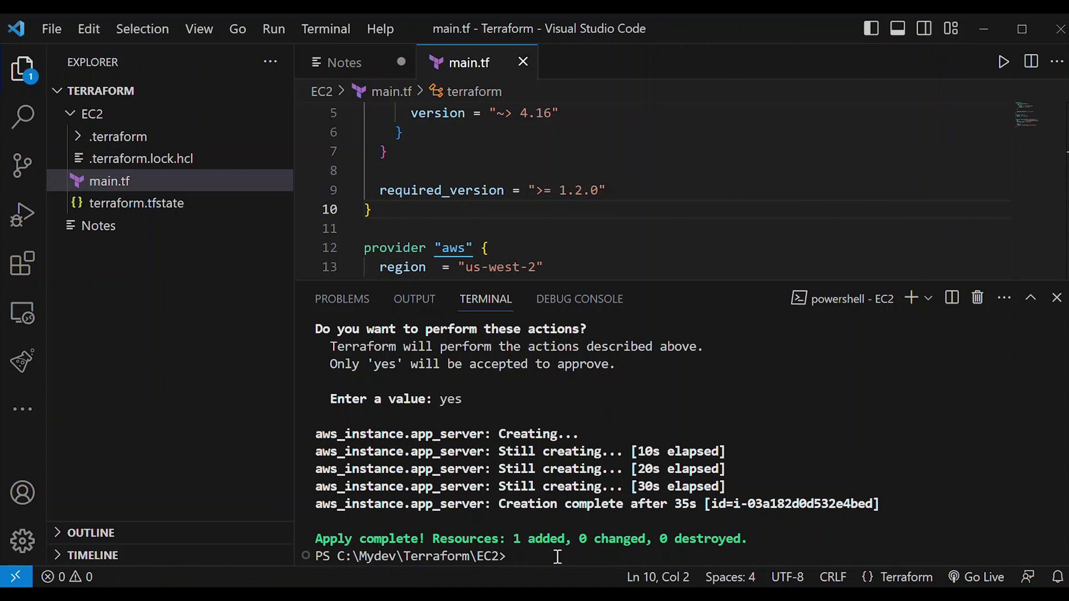
{"action": "type", "text": "ar"}
{"action": "key", "text": "Return"}
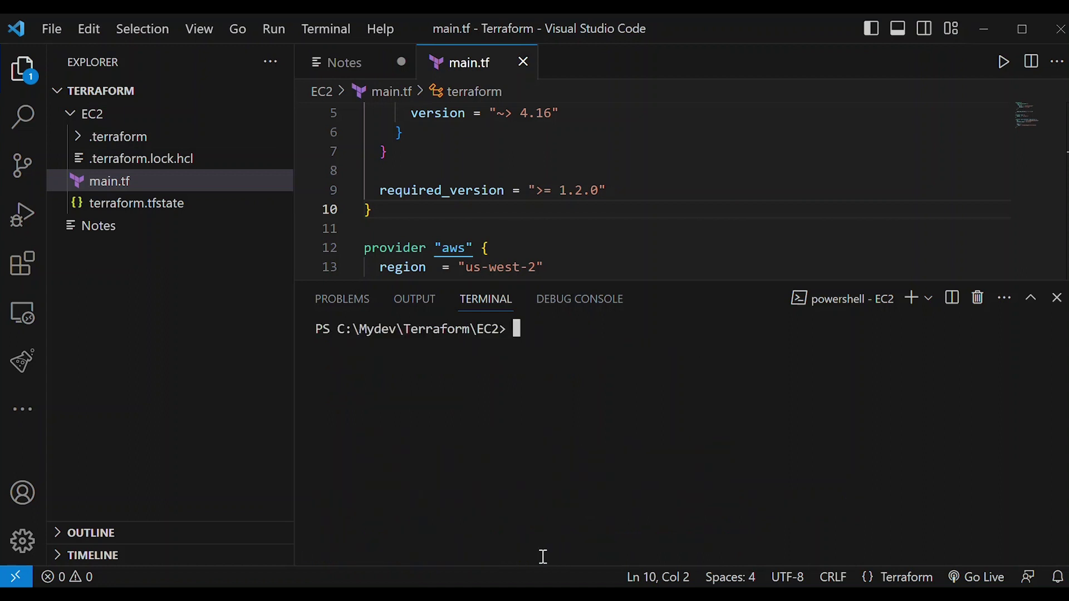
{"action": "left_click", "coordinate": [322, 594]}
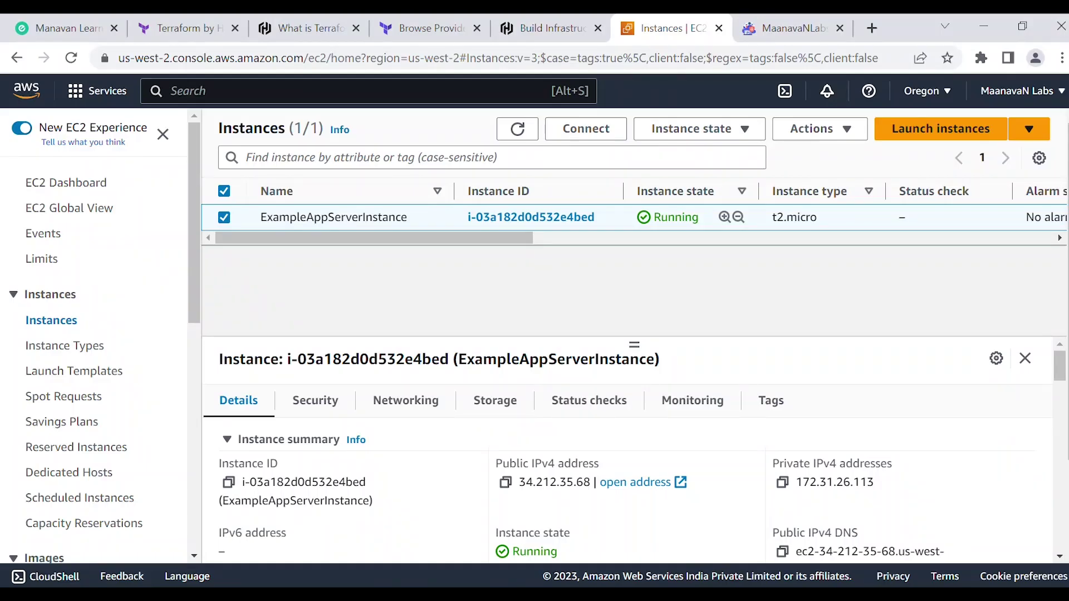
Step: View the state actions available for the selected ExampleAppServerInstance without choosing one
{"action": "left_click", "coordinate": [696, 129]}
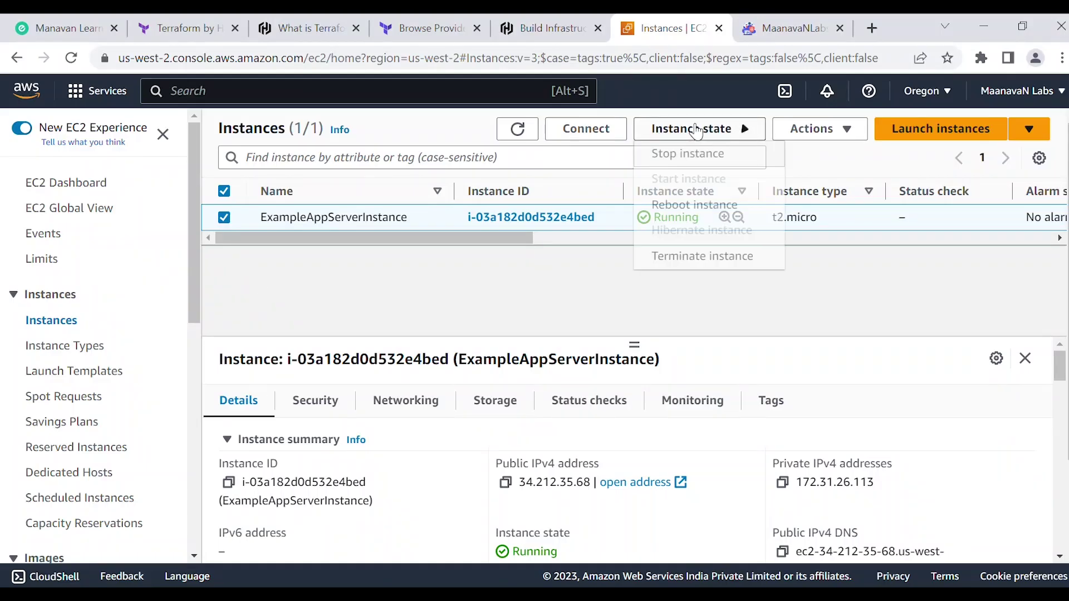
{"action": "left_click", "coordinate": [825, 262]}
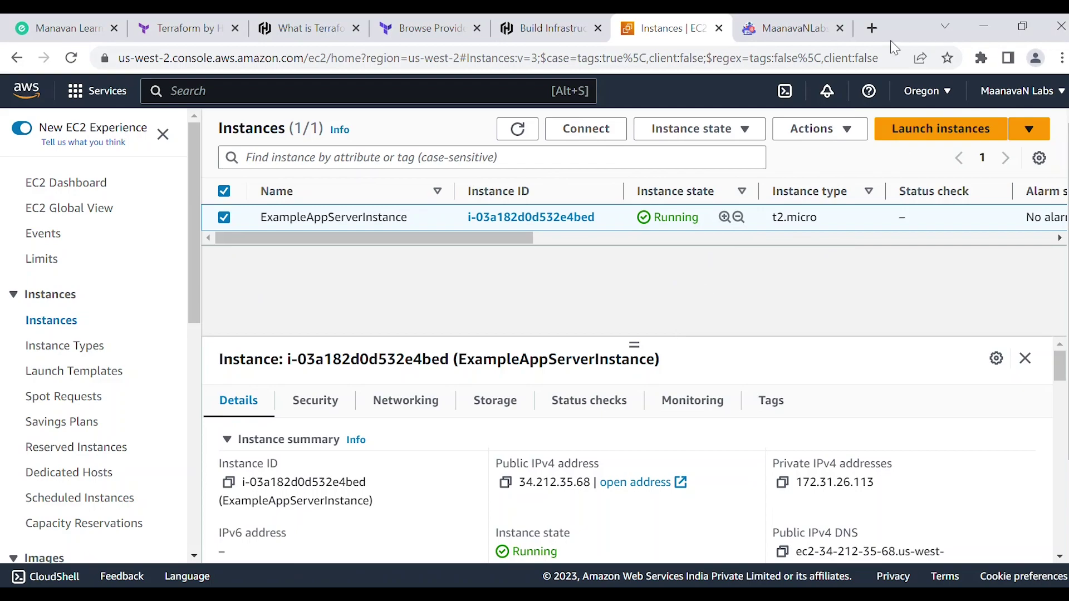
Step: Switch to Visual Studio Code, run "terraform apply -destroy" in the EC2 folder and confirm destroying all resources with "yes"
{"action": "left_click", "coordinate": [980, 26]}
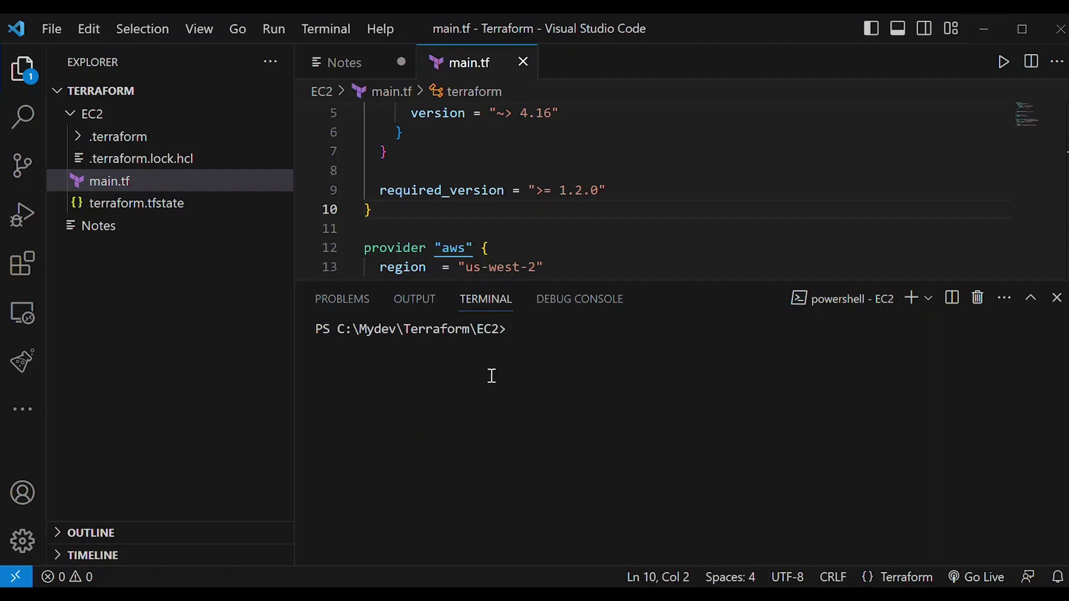
{"action": "type", "text": "terraform apply"}
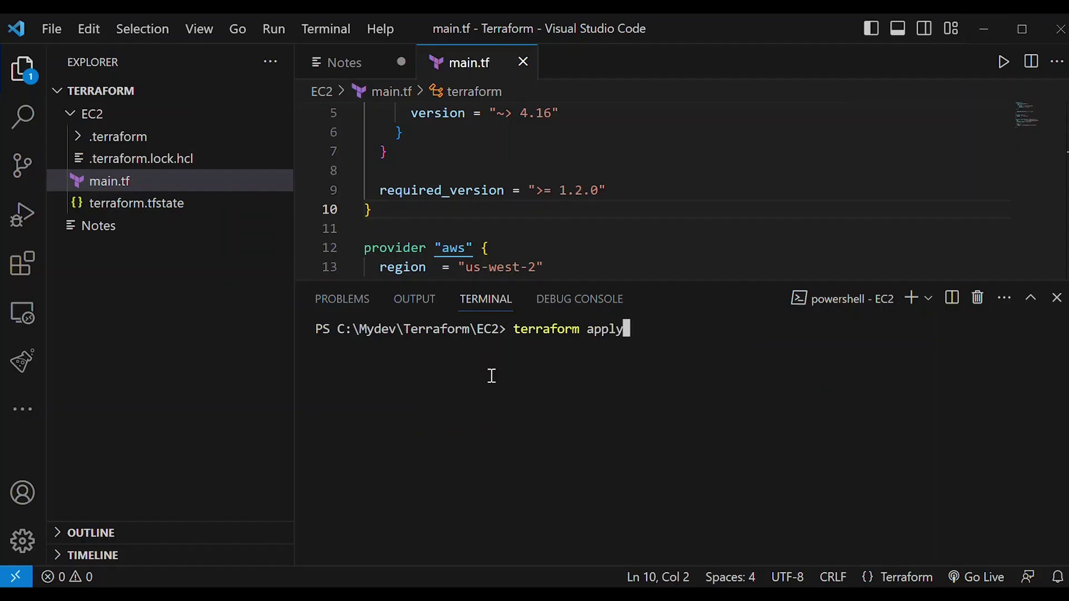
{"action": "type", "text": " -destroy"}
{"action": "key", "text": "Return"}
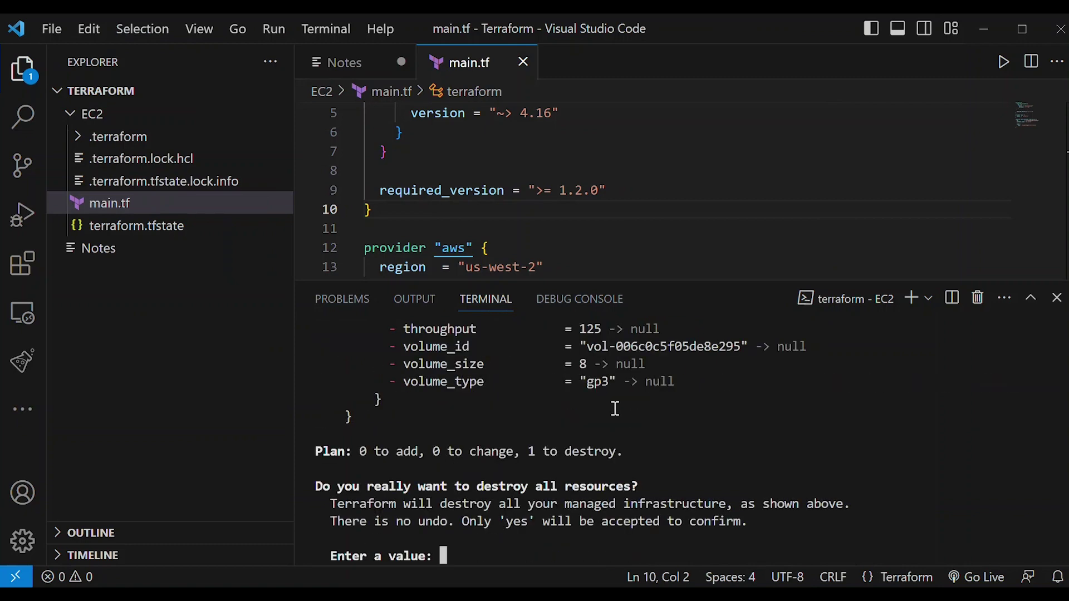
{"action": "type", "text": "yes"}
{"action": "key", "text": "Return"}
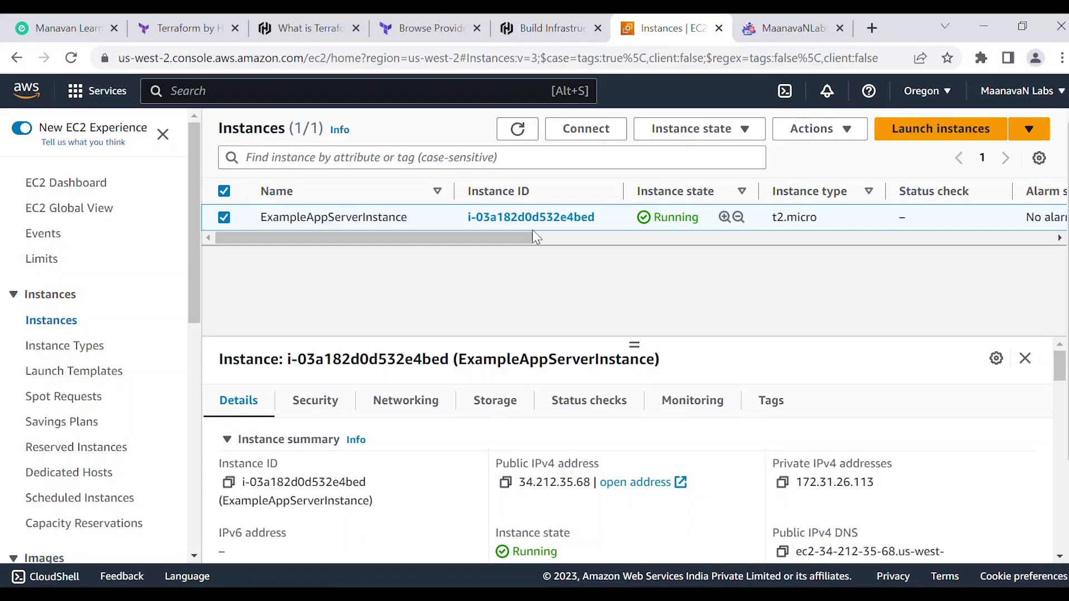
Step: Refresh the EC2 instances list in the AWS console to check the destroyed instance, and switch to the Terraform homepage
{"action": "left_click", "coordinate": [517, 128]}
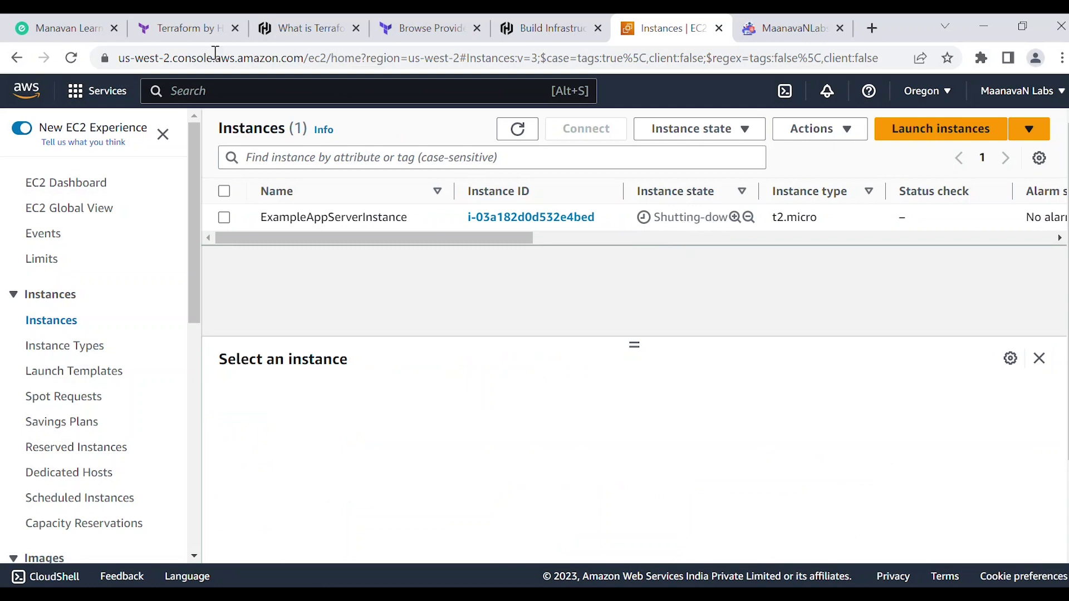
{"action": "left_click", "coordinate": [162, 29]}
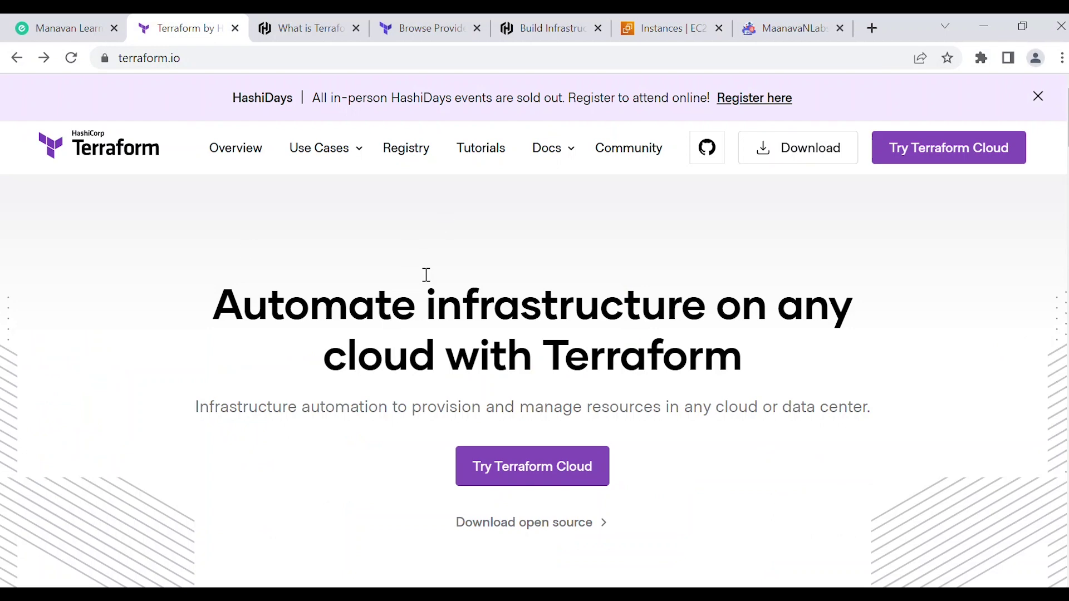
Step: On the MaanavaN Labs site, view the Cloud Sandboxes playgrounds and filter the Lab Library by the AWS category
{"action": "left_click", "coordinate": [791, 28]}
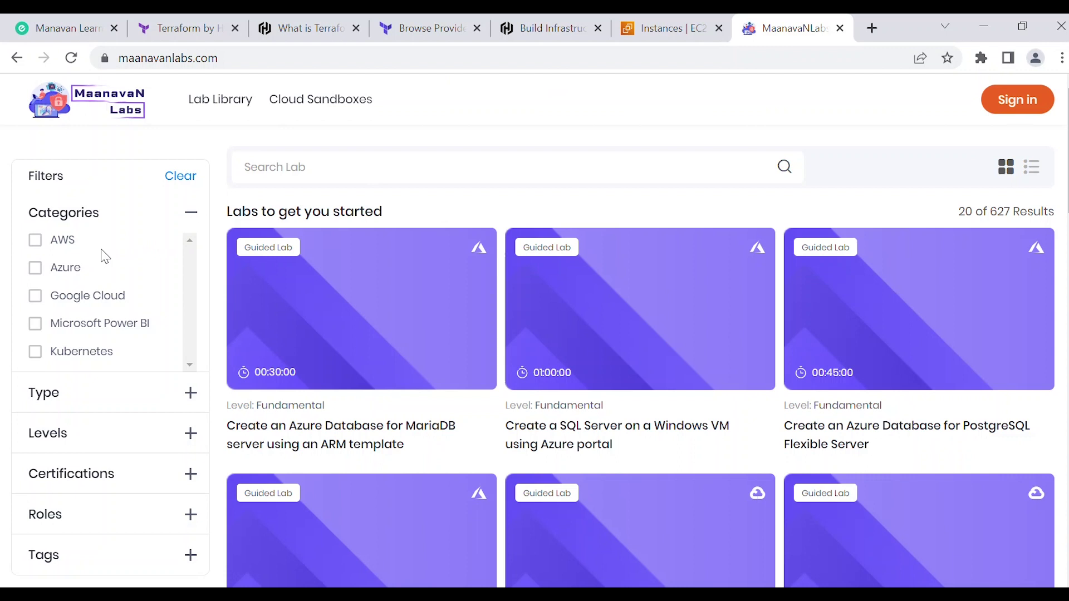
{"action": "left_click", "coordinate": [312, 106]}
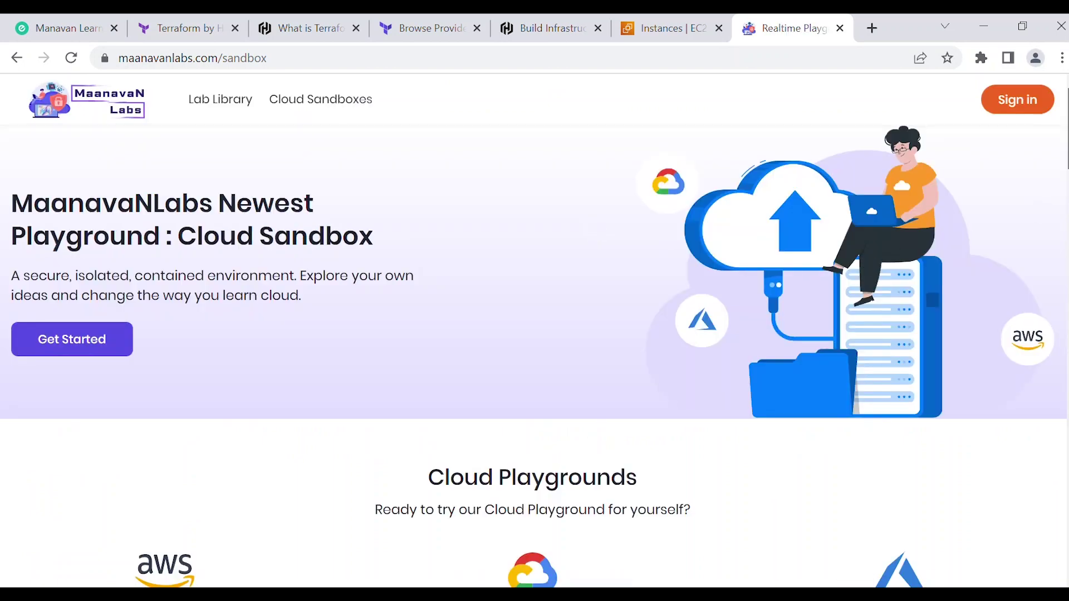
{"action": "left_click_drag", "start_coordinate": [1068, 128], "coordinate": [1067, 177]}
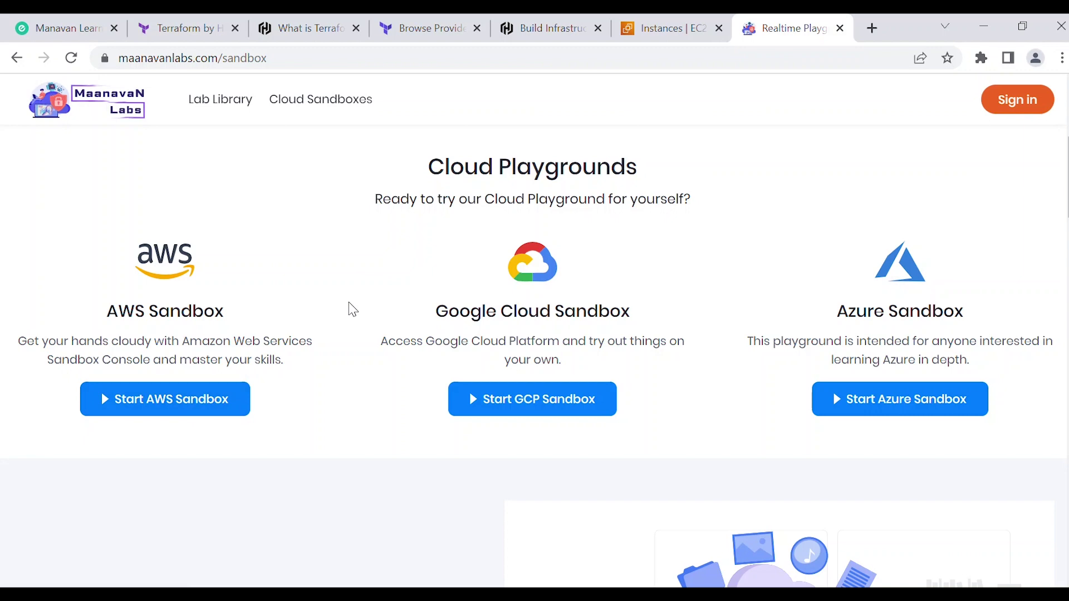
{"action": "left_click", "coordinate": [222, 103]}
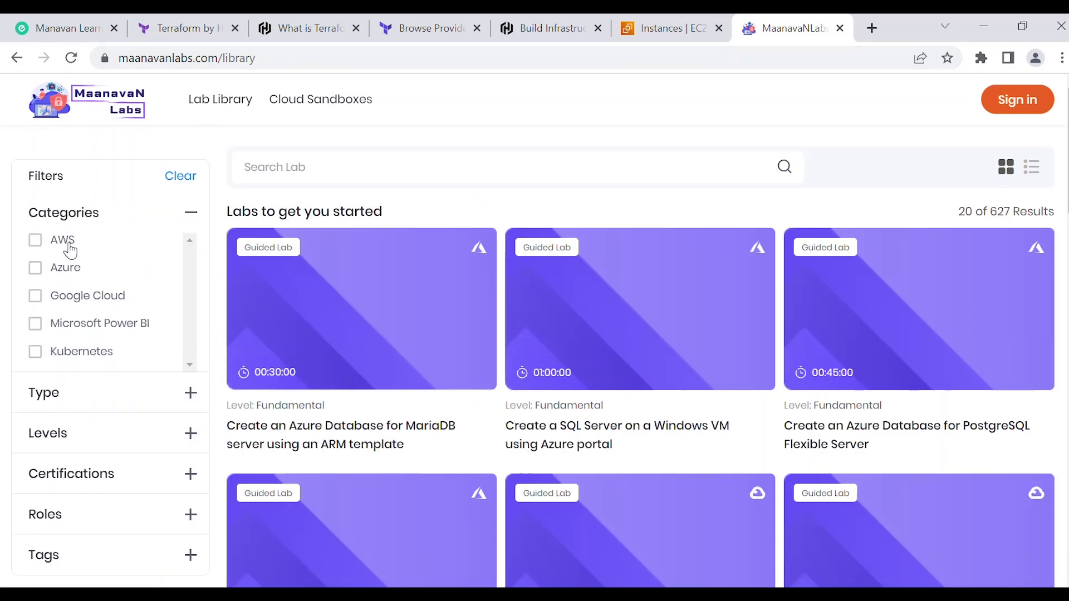
{"action": "left_click", "coordinate": [67, 241]}
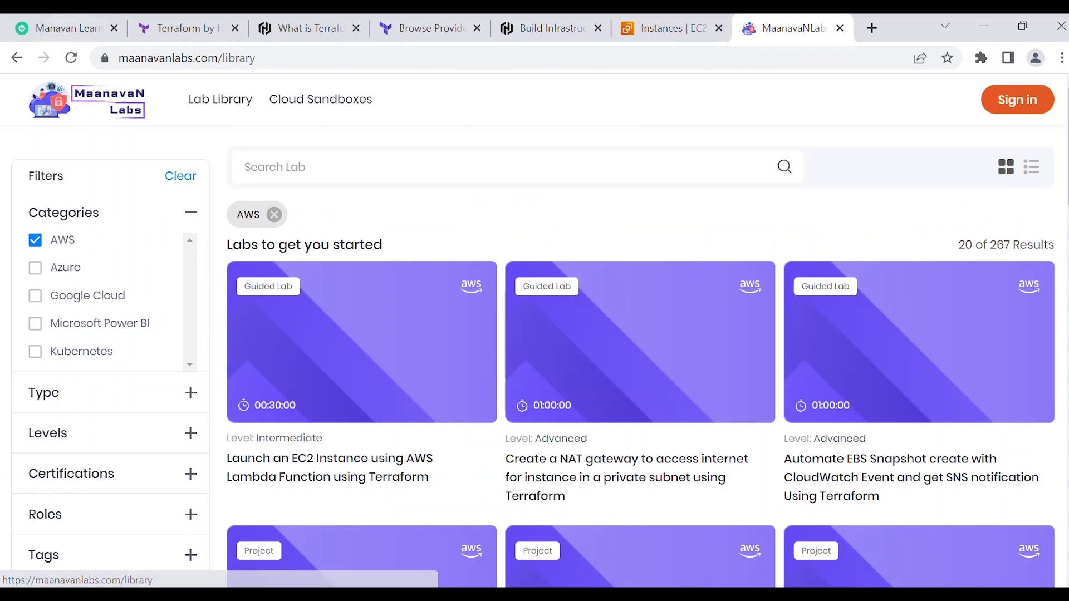
Step: Switch to the Manavan Learn Code homepage and look through its premium course cards
{"action": "left_click", "coordinate": [72, 28]}
{"action": "mouse_move", "coordinate": [567, 229]}
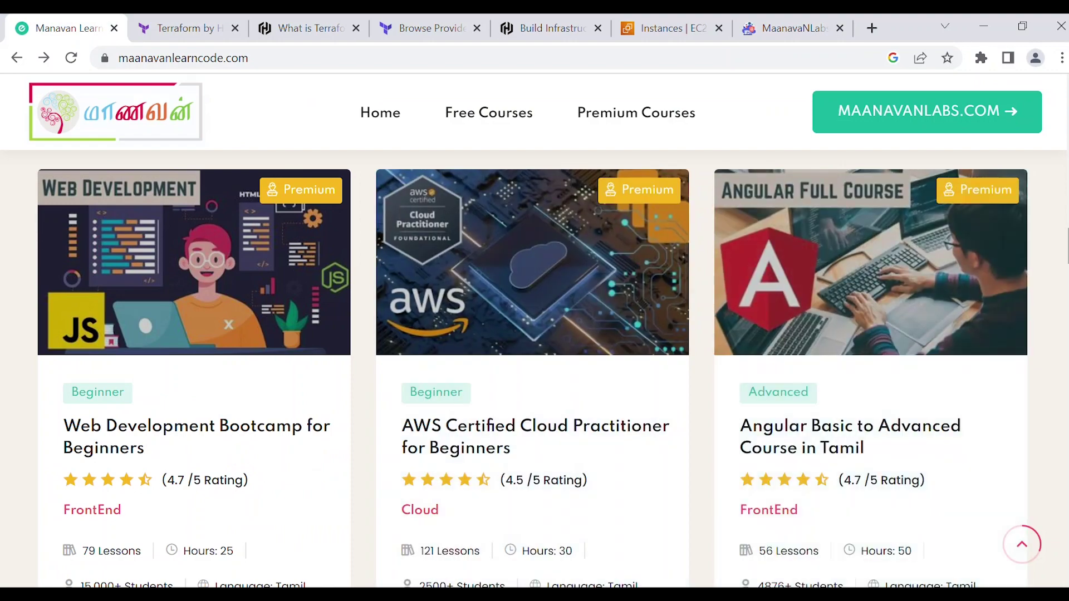
{"action": "scroll", "coordinate": [737, 398], "scroll_direction": "down", "scroll_amount": 10}
{"action": "scroll", "coordinate": [736, 399], "scroll_direction": "up", "scroll_amount": 2}
{"action": "scroll", "coordinate": [861, 302], "scroll_direction": "down", "scroll_amount": 1}
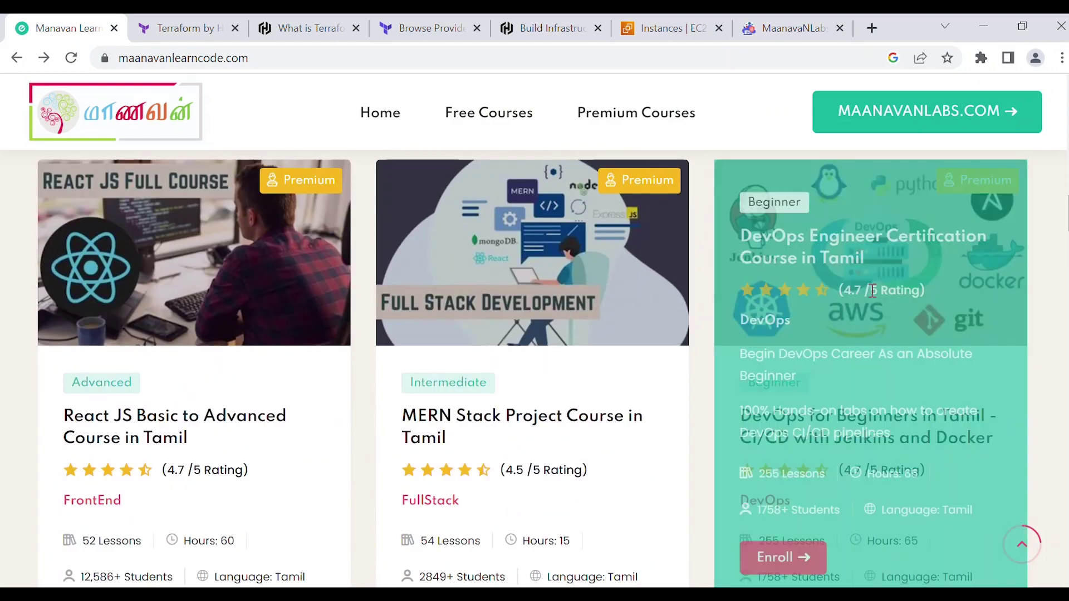